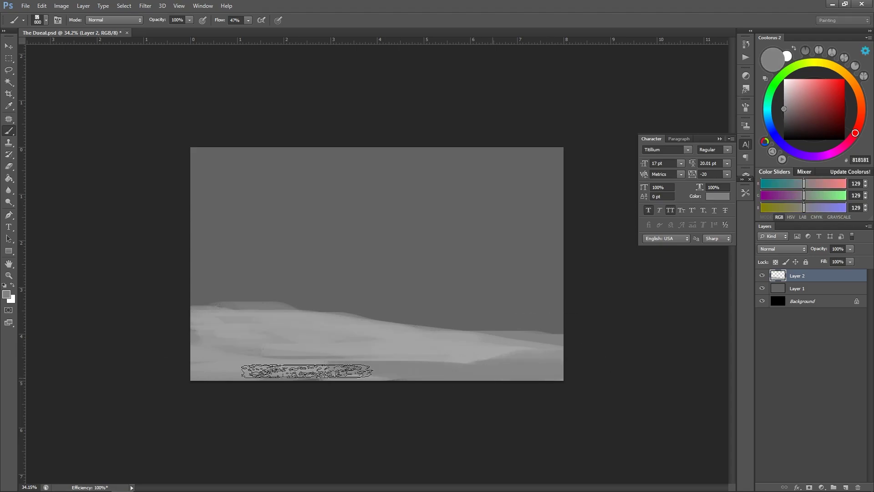
# Brighten the sky fill on Layer 1 with a Curves adjustment, raising input 78 to output 135.
pyautogui.click(797, 288)
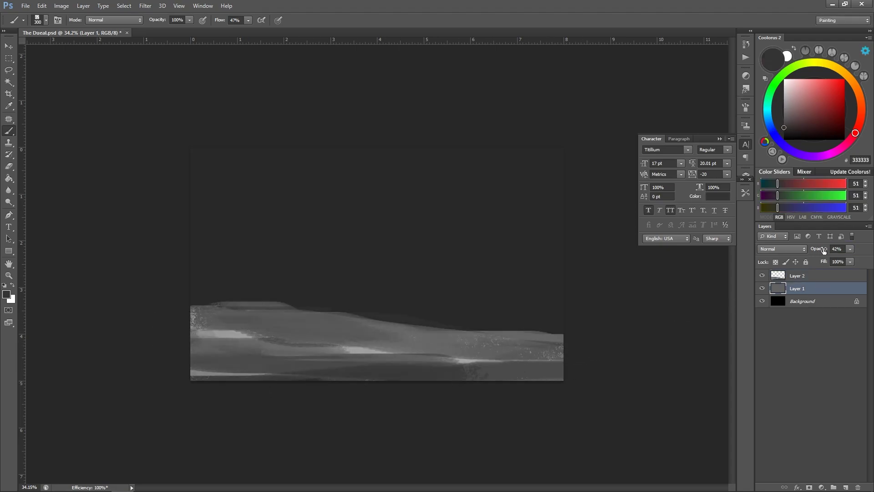
pyautogui.press('[')
pyautogui.press('[')
pyautogui.press('[')
pyautogui.click(61, 6)
pyautogui.hotkey('ctrl', 'm')
pyautogui.moveTo(91, 401); pyautogui.dragTo(102, 381)
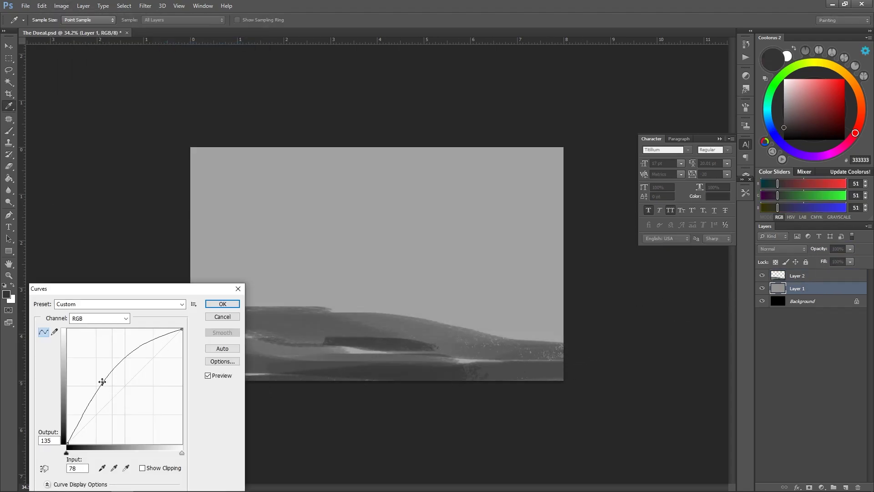
pyautogui.press('Return')
# Paint the foreground hill on Layer 2 with broad strokes of dark grey 333333.
pyautogui.click(796, 276)
pyautogui.moveTo(540, 364); pyautogui.dragTo(419, 363)
pyautogui.press(']')
pyautogui.press(']')
pyautogui.moveTo(562, 364)
pyautogui.mouseDown()
pyautogui.moveTo(456, 364)
pyautogui.moveTo(528, 376)
pyautogui.mouseUp()
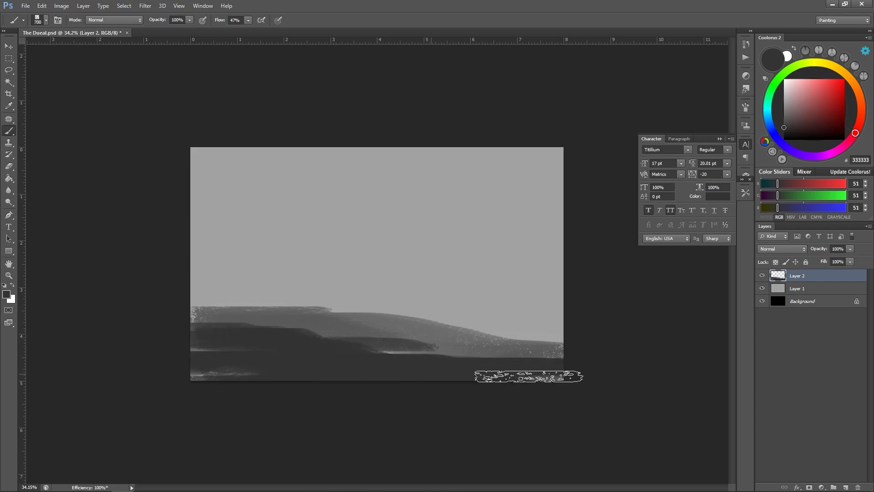
# Block in a mid-grey mountain slope rising on the right side of the scene, on a new layer beneath the hill.
pyautogui.click(783, 109)
pyautogui.moveTo(501, 284)
pyautogui.mouseDown()
pyautogui.moveTo(268, 299)
pyautogui.moveTo(469, 286)
pyautogui.mouseUp()
pyautogui.press(']')
pyautogui.moveTo(342, 298)
pyautogui.mouseDown()
pyautogui.moveTo(468, 254)
pyautogui.moveTo(616, 310)
pyautogui.mouseUp()
# Repaint the foreground hill on Layer 2 in dark grey 2B2B2B, with a crest sloping down to the right.
pyautogui.hotkey('alt', ']')
pyautogui.keyDown('alt'); pyautogui.click(546, 325); pyautogui.keyUp('alt')
pyautogui.moveTo(574, 336); pyautogui.dragTo(263, 317)
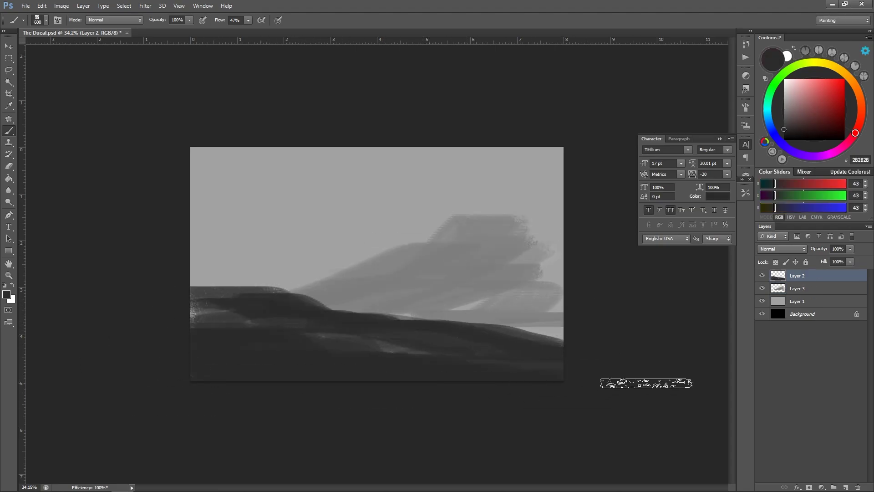
# Brighten Layer 1 again with Curves, raising input 83 to output 143.
pyautogui.hotkey('alt', '[')
pyautogui.keyDown('alt'); pyautogui.click(439, 263); pyautogui.keyUp('alt')
pyautogui.hotkey('alt', '[')
pyautogui.hotkey('ctrl', 'm')
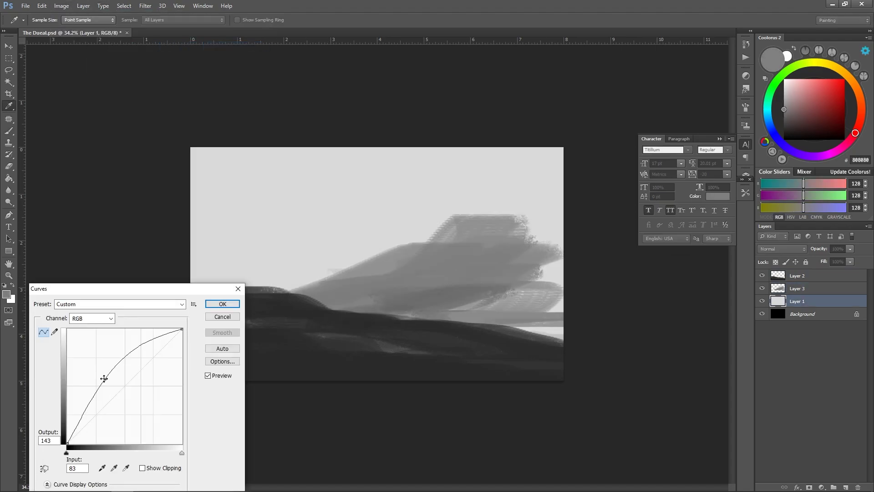
pyautogui.press('Return')
# Rework the mountain slope on Layer 3 with lighter grey strokes, and build up the dark hill's left crest on Layer 2.
pyautogui.hotkey('alt', ']')
pyautogui.moveTo(433, 284)
pyautogui.mouseDown()
pyautogui.moveTo(334, 290)
pyautogui.moveTo(522, 221)
pyautogui.moveTo(579, 234)
pyautogui.mouseUp()
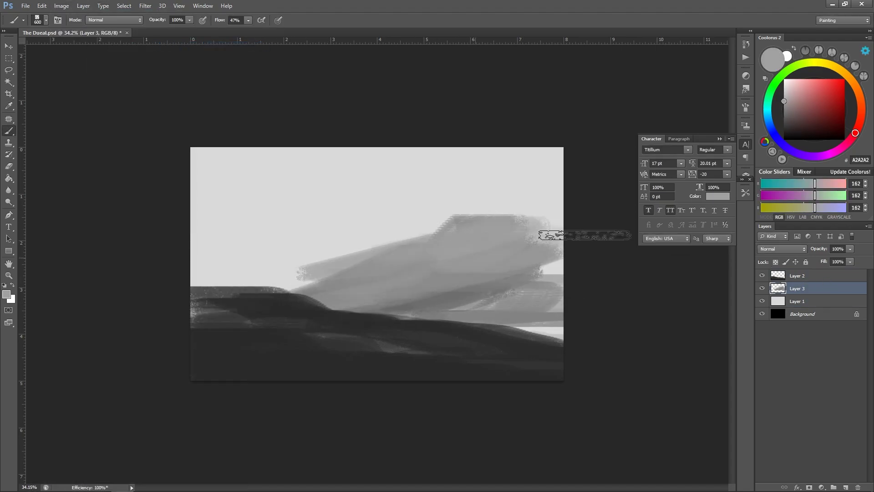
pyautogui.keyDown('alt'); pyautogui.click(547, 332); pyautogui.keyUp('alt')
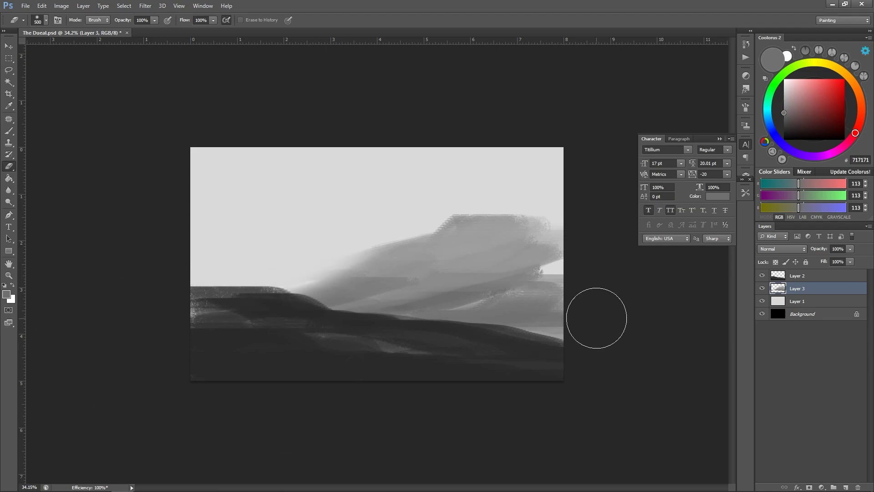
pyautogui.keyDown('alt'); pyautogui.click(337, 271); pyautogui.keyUp('alt')
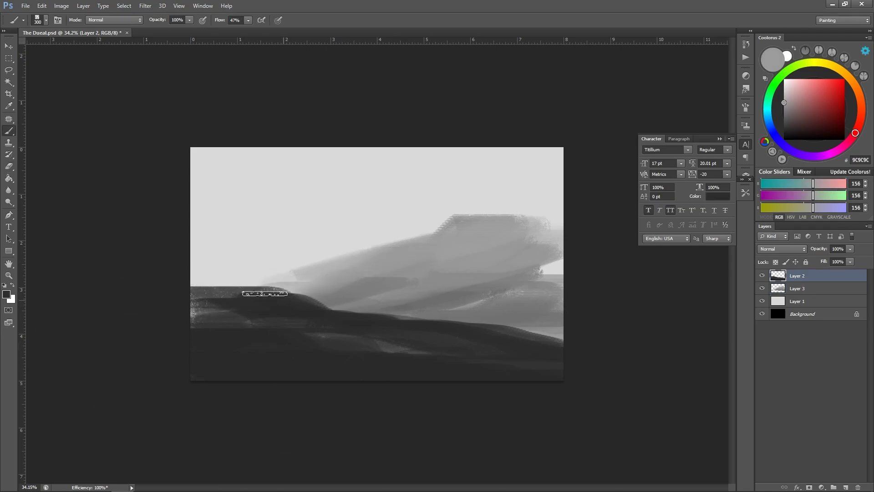
pyautogui.keyDown('alt'); pyautogui.click(264, 293); pyautogui.keyUp('alt')
pyautogui.moveTo(264, 294); pyautogui.dragTo(366, 413)
# Paint jagged distant peaks on the left of the sky in light grey ACACAC, on a new layer below Layer 3.
pyautogui.keyDown('alt'); pyautogui.click(284, 228); pyautogui.keyUp('alt')
pyautogui.moveTo(230, 190); pyautogui.dragTo(196, 260)
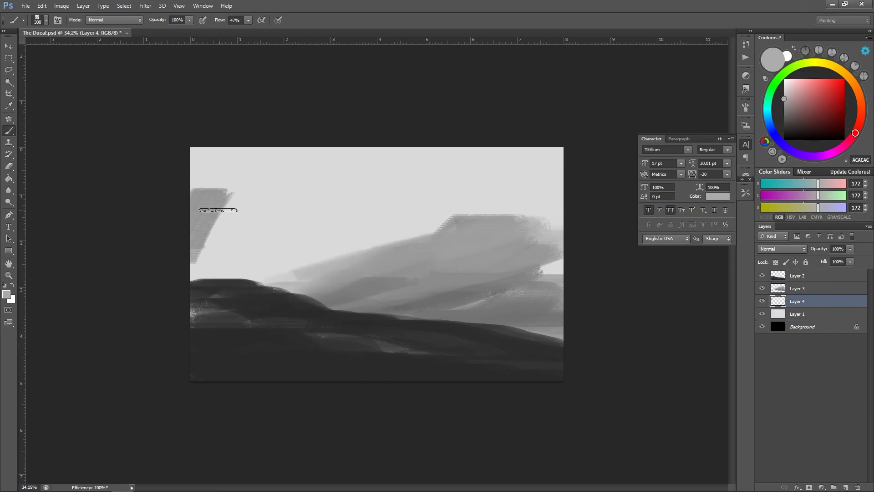
pyautogui.moveTo(267, 179); pyautogui.dragTo(205, 182)
pyautogui.press(']')
pyautogui.click(745, 192)
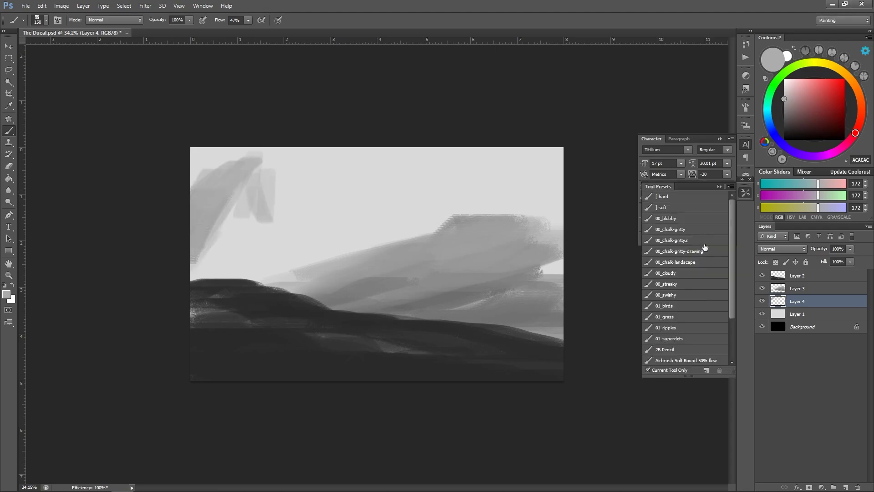
pyautogui.press(']')
pyautogui.moveTo(220, 258); pyautogui.dragTo(335, 229)
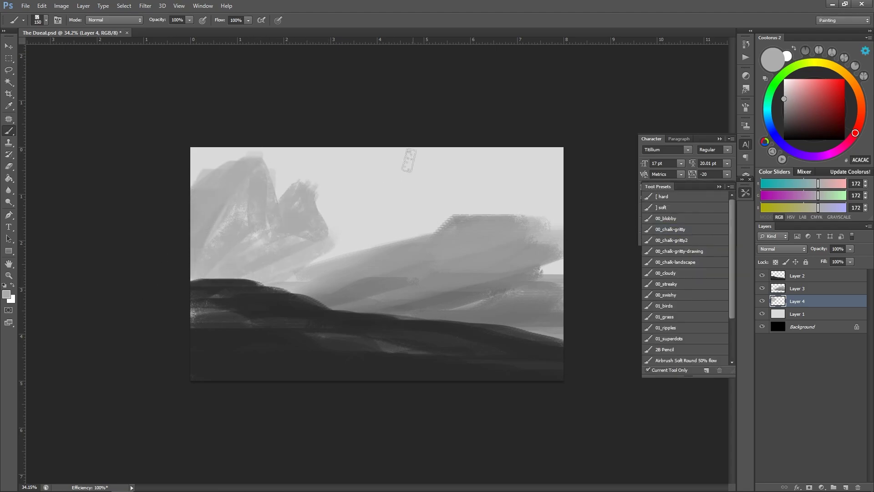
# Lighten the sky on Layer 1 with Curves, raising input 86 to output 144.
pyautogui.moveTo(786, 105); pyautogui.dragTo(784, 86)
pyautogui.click(797, 314)
pyautogui.hotkey('ctrl', 'm')
pyautogui.moveTo(121, 390); pyautogui.dragTo(108, 377)
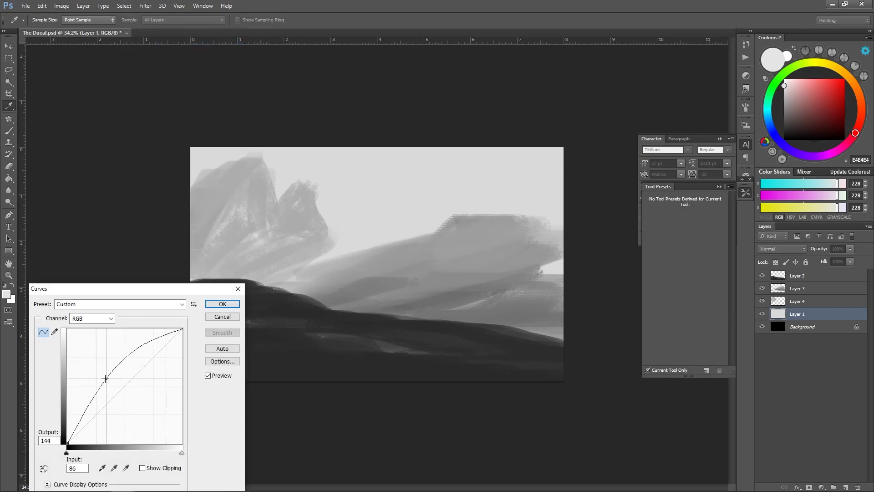
pyautogui.press('Return')
# Extend the left peaks on Layer 4 and paint rugged summits onto the right mountain on Layer 3, using sampled greys.
pyautogui.click(800, 297)
pyautogui.keyDown('alt'); pyautogui.click(312, 199); pyautogui.keyUp('alt')
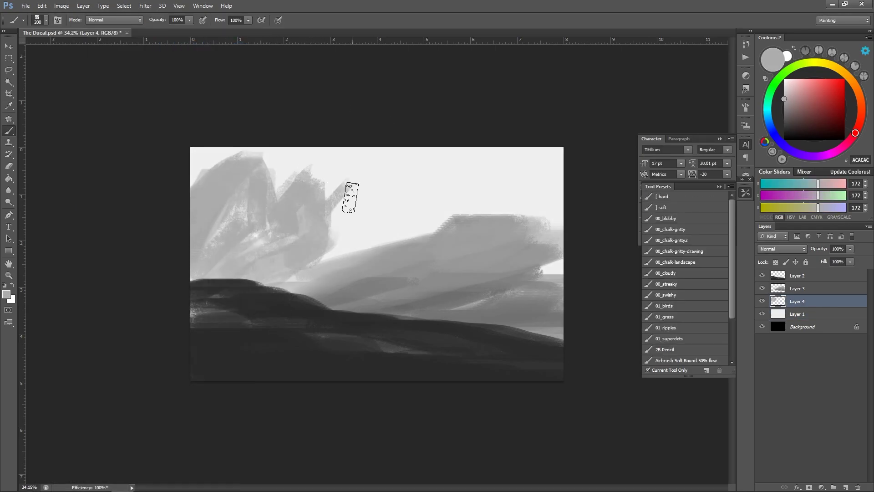
pyautogui.keyDown('alt'); pyautogui.click(313, 247); pyautogui.keyUp('alt')
pyautogui.moveTo(410, 253); pyautogui.dragTo(518, 251)
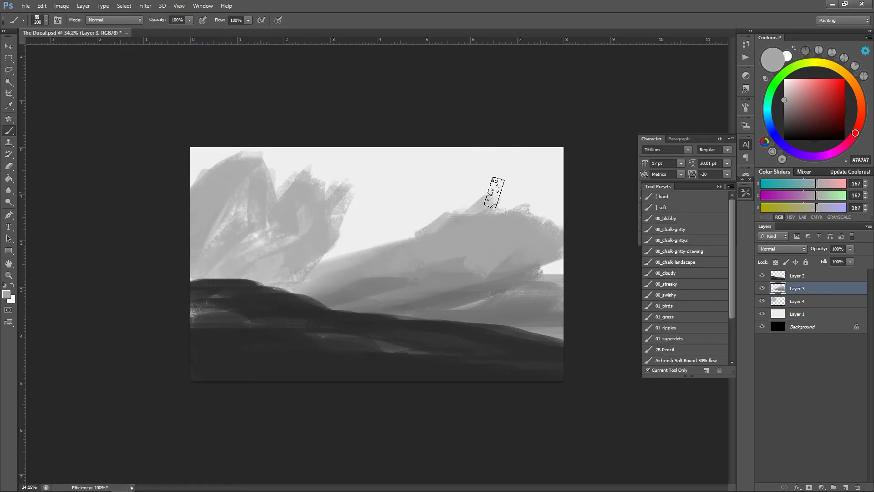
# Fade the base of the left peaks on Layer 4 into mist with the soft Eraser.
pyautogui.press('e')
pyautogui.moveTo(314, 264); pyautogui.dragTo(242, 228)
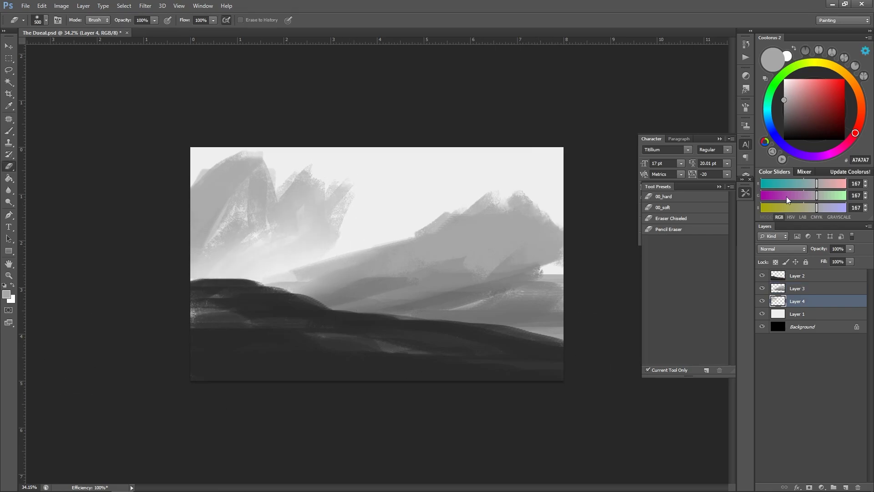
pyautogui.keyDown('alt'); pyautogui.click(332, 236); pyautogui.keyUp('alt')
# Sketch a standing man on the hill's left crest, on a new top layer named man.
pyautogui.press('b')
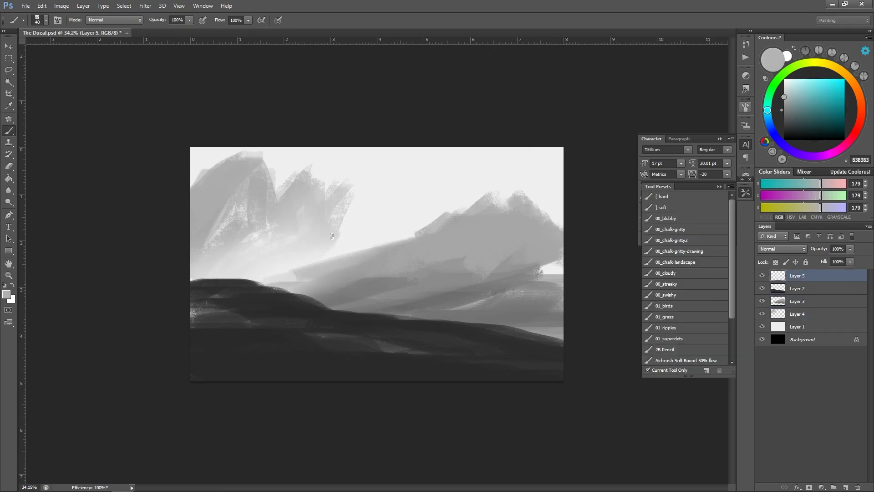
pyautogui.keyDown('alt'); pyautogui.click(301, 314); pyautogui.keyUp('alt')
pyautogui.moveTo(285, 253); pyautogui.dragTo(290, 276)
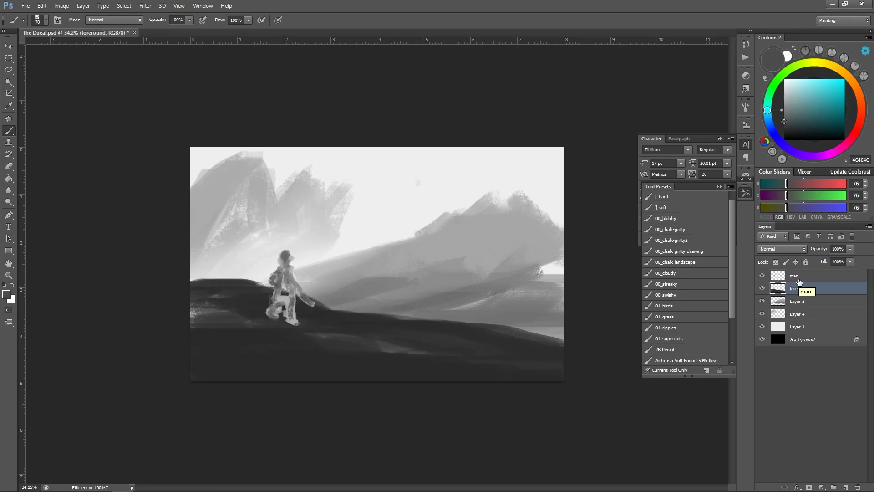
# Repaint the lower slopes of the right mountain on Layer 3 with soft sampled greys.
pyautogui.keyDown('alt'); pyautogui.click(524, 255); pyautogui.keyUp('alt')
pyautogui.moveTo(446, 300); pyautogui.dragTo(560, 273)
pyautogui.keyDown('alt'); pyautogui.click(419, 296); pyautogui.keyUp('alt')
pyautogui.moveTo(410, 310)
pyautogui.mouseDown()
pyautogui.moveTo(493, 279)
pyautogui.moveTo(537, 287)
pyautogui.mouseUp()
# Warp the right mountain on Layer 3 so its summit rises taller near the canvas edge.
pyautogui.keyDown('alt'); pyautogui.click(547, 192); pyautogui.keyUp('alt')
pyautogui.hotkey('ctrl', 't')
pyautogui.moveTo(517, 205)
pyautogui.mouseDown()
pyautogui.moveTo(556, 203)
pyautogui.moveTo(379, 285)
pyautogui.moveTo(529, 163)
pyautogui.mouseUp()
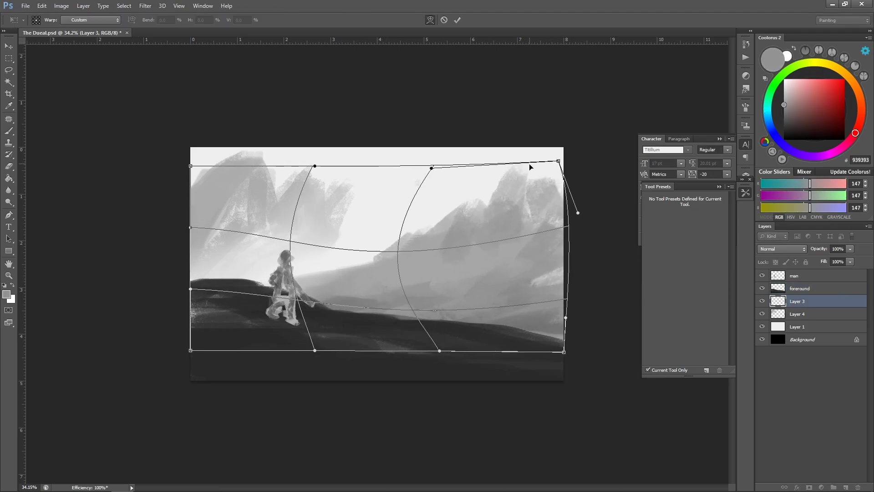
pyautogui.press('Return')
# Rename the left peaks' layer as mountains.
pyautogui.press('b')
pyautogui.doubleClick(797, 314)
pyautogui.write('mountains')
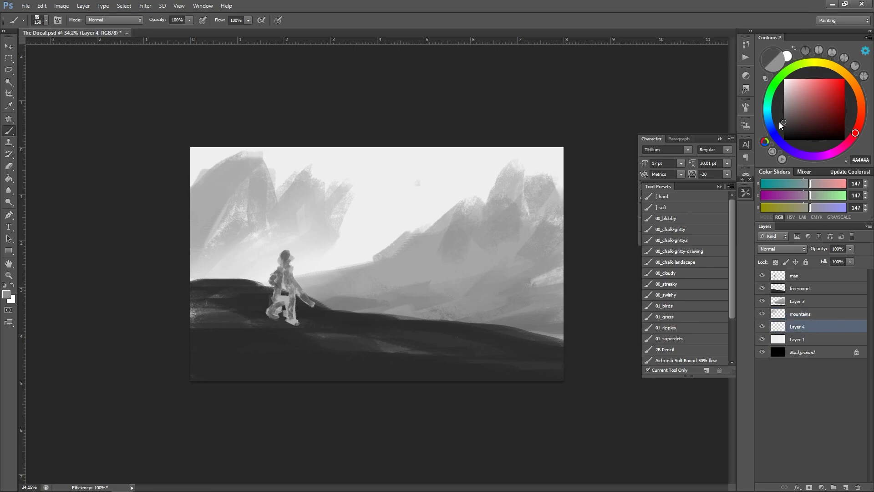
# Paint a winged dragon in light greys in the sky between the mountains, on a new layer named dragon.
pyautogui.moveTo(780, 125); pyautogui.dragTo(774, 88)
pyautogui.press('[')
pyautogui.moveTo(396, 192); pyautogui.dragTo(490, 172)
pyautogui.click(776, 89)
pyautogui.press('[')
pyautogui.press('[')
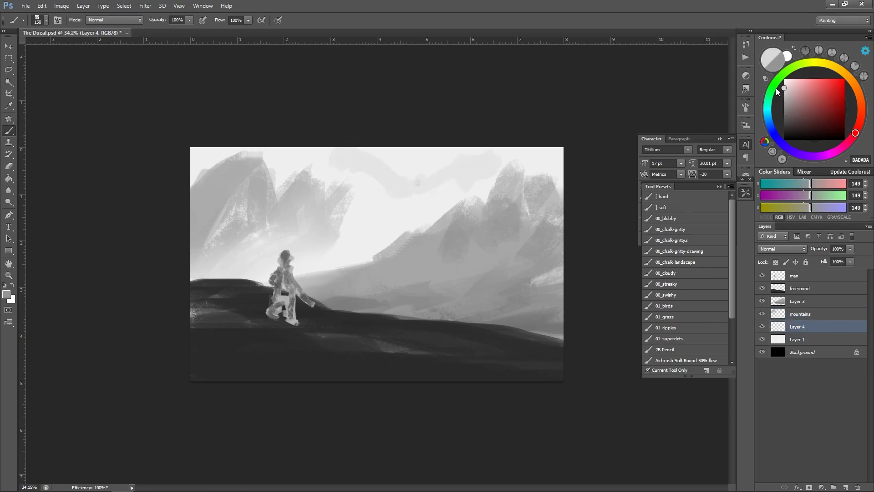
pyautogui.moveTo(353, 152); pyautogui.dragTo(419, 166)
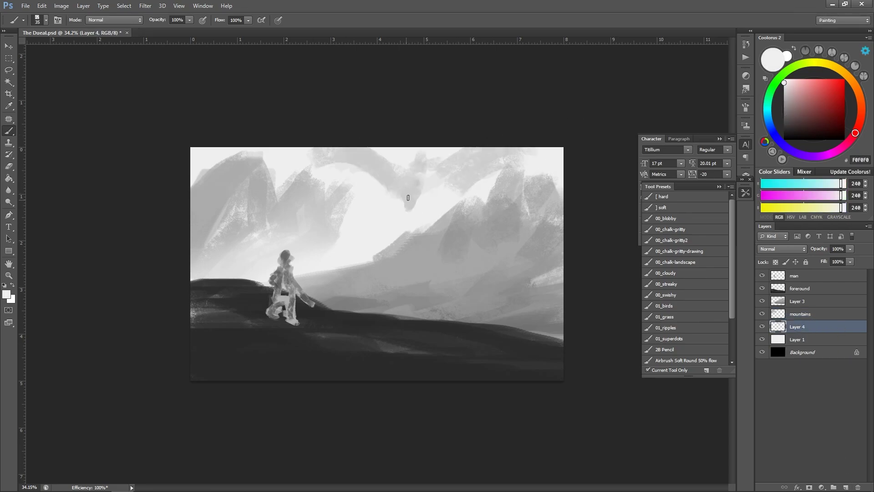
pyautogui.press('z')
pyautogui.hotkey('ctrl', '-')
pyautogui.hotkey('ctrl', '-')
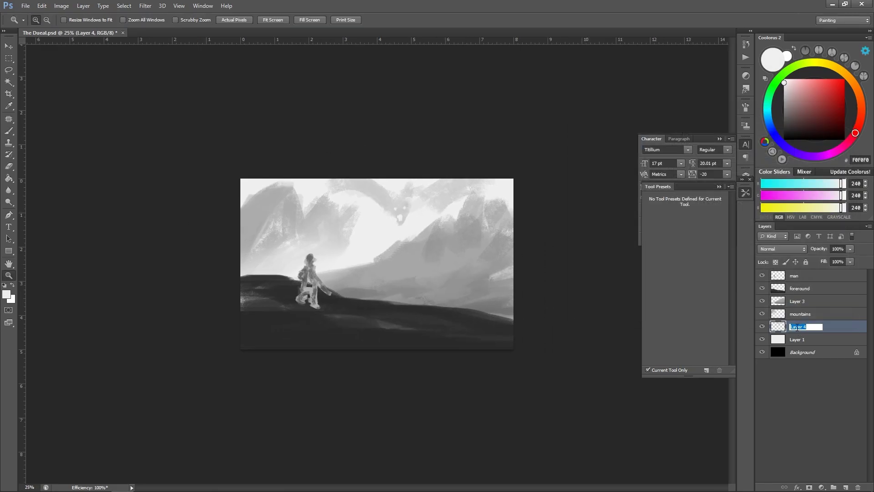
# Place the valley photo AdobeStock_289385983 from the image folder into the painting and shift it left.
pyautogui.hotkey('alt', 'Tab')
pyautogui.moveTo(306, 106); pyautogui.dragTo(291, 319)
pyautogui.moveTo(550, 265); pyautogui.dragTo(445, 264)
# Flip the placed valley photo horizontally and scale it to cover the whole canvas.
pyautogui.rightClick(382, 269)
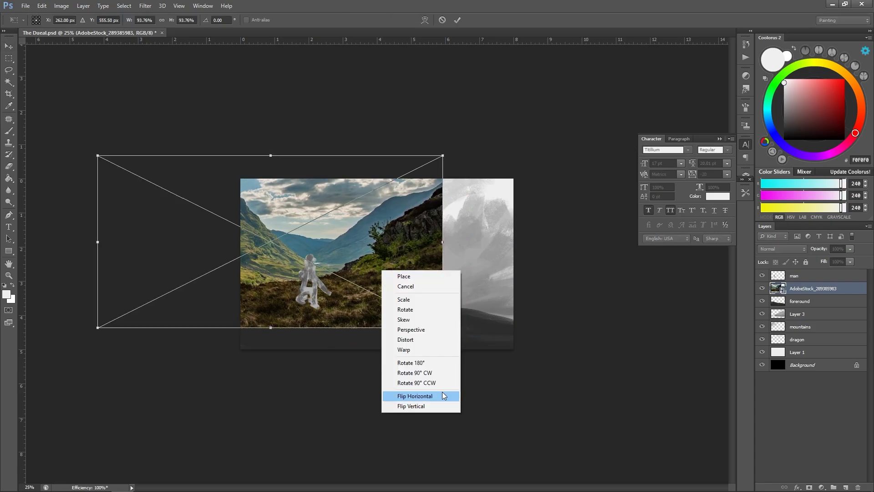
pyautogui.click(445, 396)
pyautogui.moveTo(445, 156); pyautogui.dragTo(472, 207)
pyautogui.press('Return')
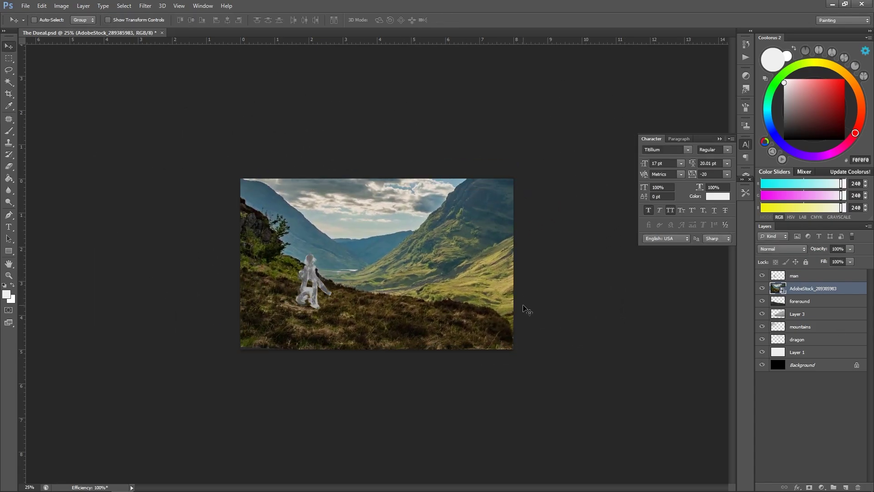
pyautogui.hotkey('ctrl', 't')
pyautogui.press('Return')
pyautogui.press('v')
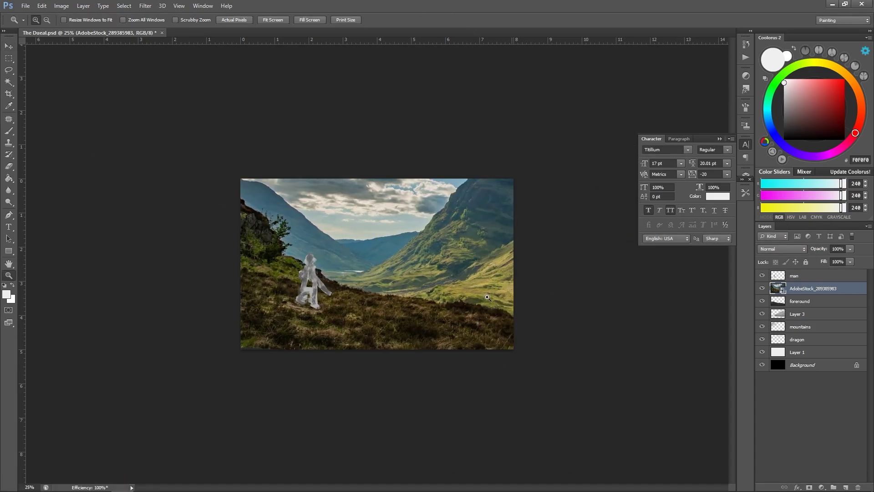
# Move the valley photo above the man layer and mask out everything except its grassy foreground slope with black.
pyautogui.click(762, 275)
pyautogui.hotkey('ctrl', ']')
pyautogui.click(809, 487)
pyautogui.press('b')
pyautogui.press('d')
pyautogui.moveTo(273, 191)
pyautogui.mouseDown()
pyautogui.moveTo(318, 227)
pyautogui.moveTo(508, 165)
pyautogui.moveTo(415, 267)
pyautogui.mouseUp()
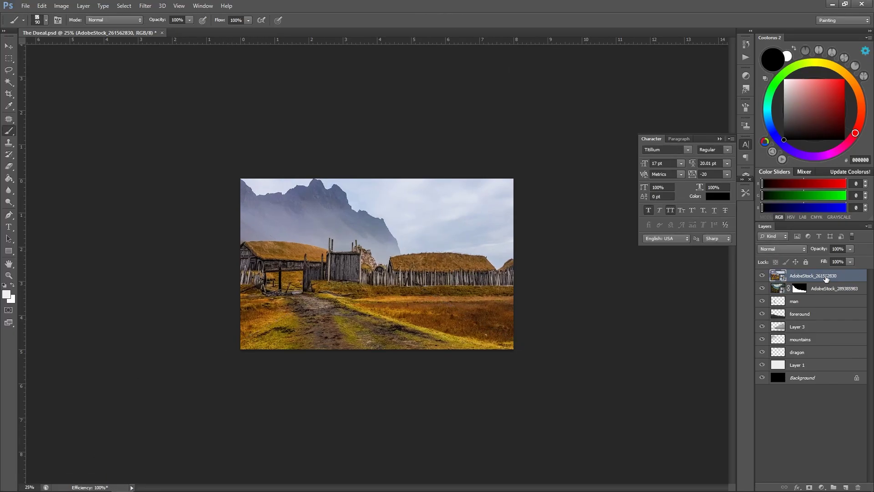
# Put the village photo AdobeStock_261562830 beneath the masked valley photo, and scale and shift it so its misty mountain stands on the left.
pyautogui.hotkey('ctrl', '[')
pyautogui.moveTo(513, 178)
pyautogui.mouseDown()
pyautogui.moveTo(586, 175)
pyautogui.moveTo(511, 178)
pyautogui.mouseUp()
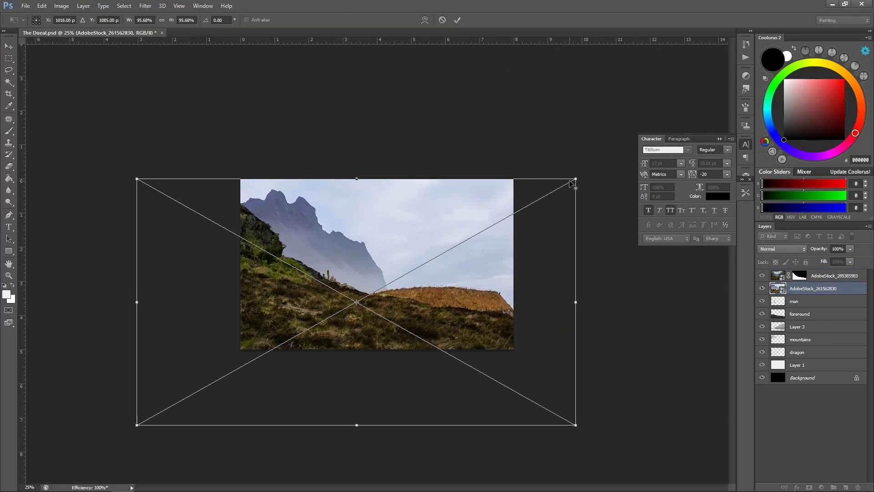
pyautogui.moveTo(455, 228); pyautogui.dragTo(437, 218)
pyautogui.press('Return')
# Mask out the sky and surroundings of the village photo, following the misty mountain's ridge line.
pyautogui.moveTo(358, 309)
pyautogui.mouseDown()
pyautogui.moveTo(416, 277)
pyautogui.moveTo(341, 166)
pyautogui.mouseUp()
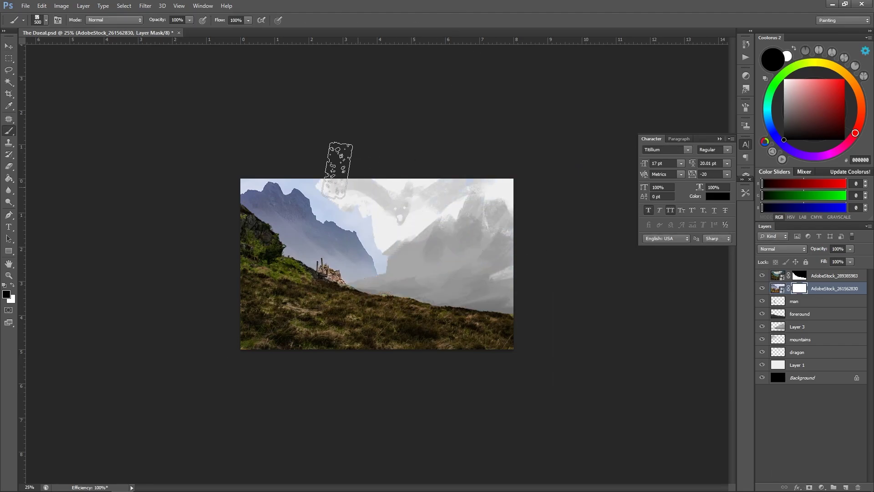
pyautogui.hotkey('ctrl', '+')
pyautogui.hotkey('ctrl', '+')
pyautogui.hotkey('ctrl', '+')
pyautogui.press('x')
pyautogui.moveTo(409, 319); pyautogui.dragTo(234, 172)
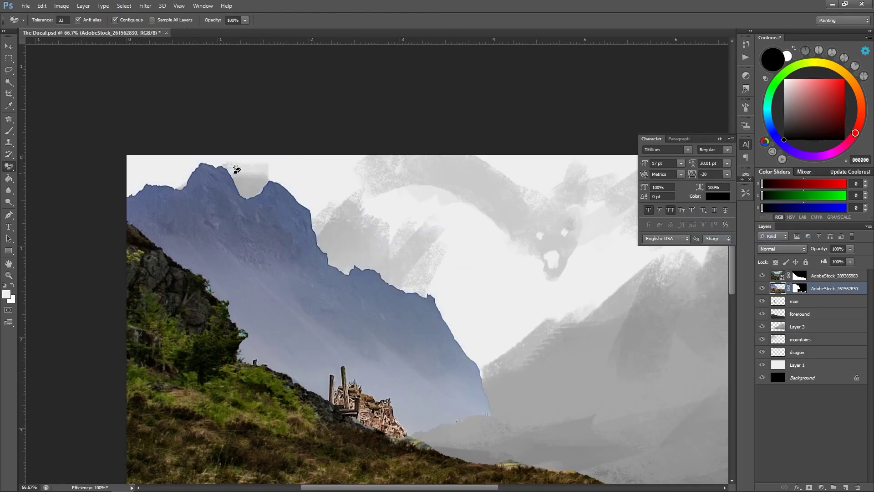
# Copy the misty mountain to its own layer with the original photo hidden, and reshape it to sit behind the grassy slope.
pyautogui.press('p')
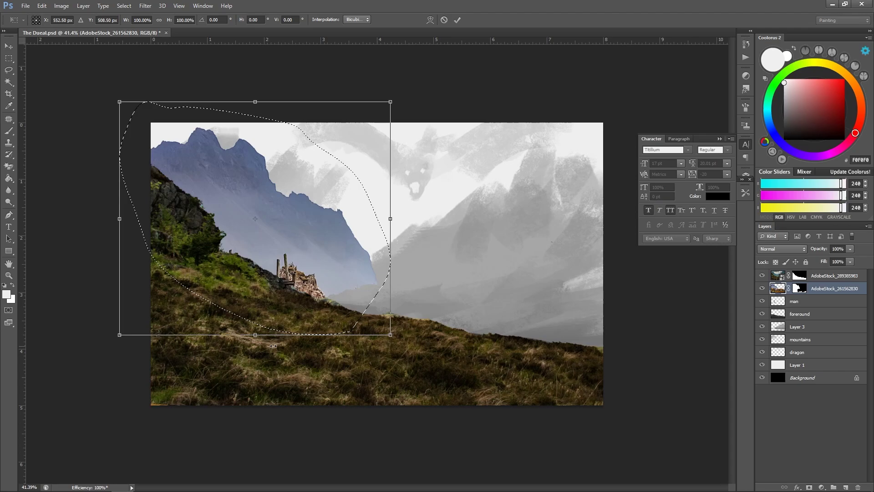
pyautogui.click(762, 301)
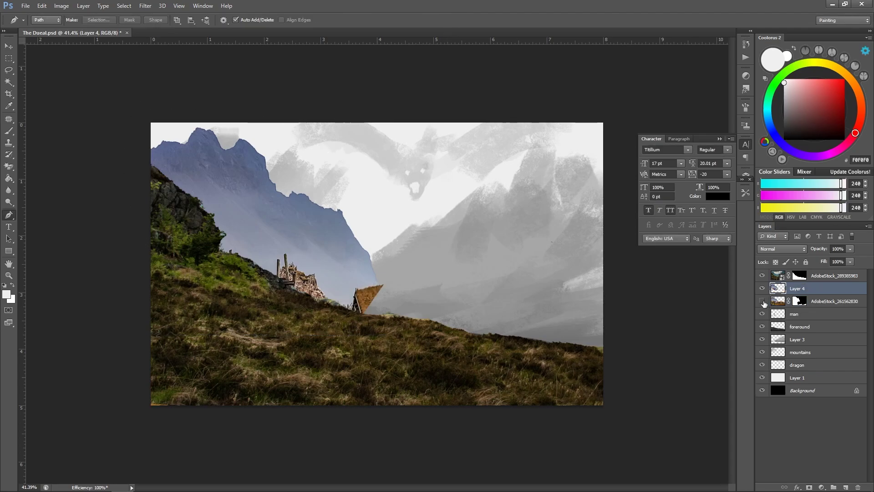
pyautogui.hotkey('ctrl', 't')
pyautogui.moveTo(333, 291); pyautogui.dragTo(292, 278)
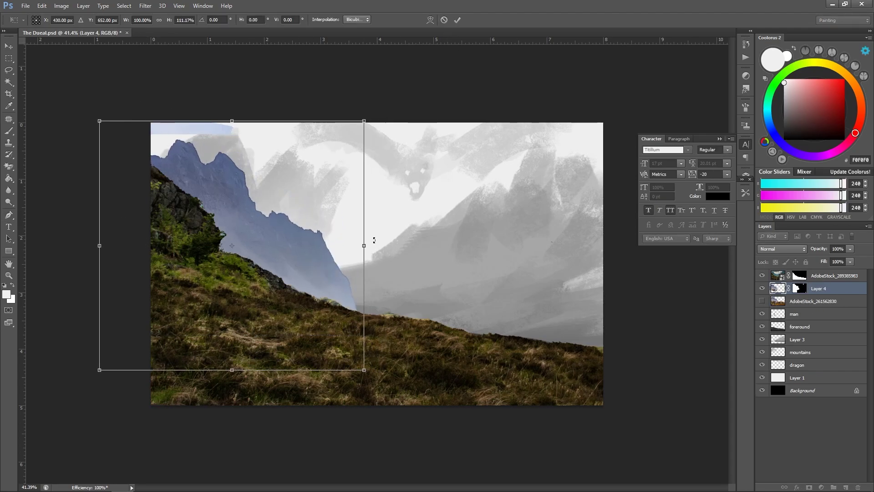
pyautogui.rightClick(291, 278)
pyautogui.click(314, 344)
pyautogui.moveTo(359, 150); pyautogui.dragTo(368, 204)
pyautogui.press('Return')
# Fill Layer 1 with pale blue-grey C7CDDE and hide the dragon and mountains layers.
pyautogui.press('p')
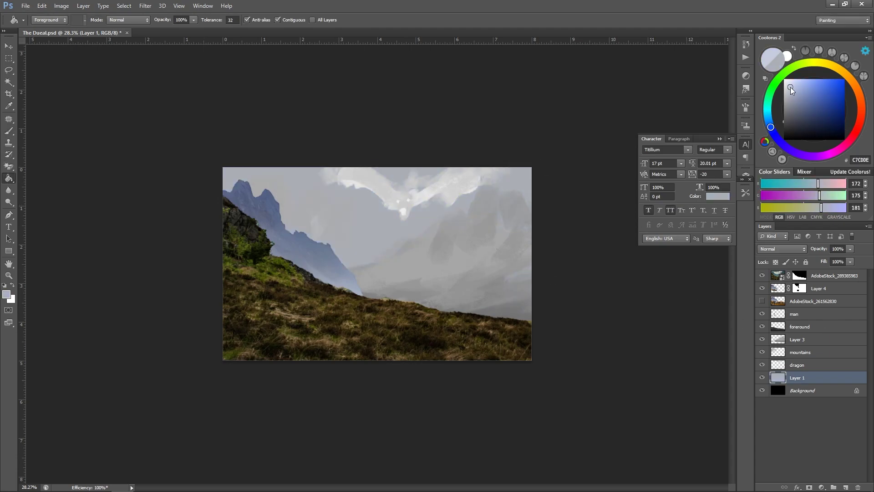
pyautogui.moveTo(762, 365); pyautogui.dragTo(762, 339)
pyautogui.click(762, 339)
# Place the photo AdobeStock_192875086, enlarge it, flip it horizontally and shift it so its rocky ground covers the foreground.
pyautogui.hotkey('alt', 'Tab')
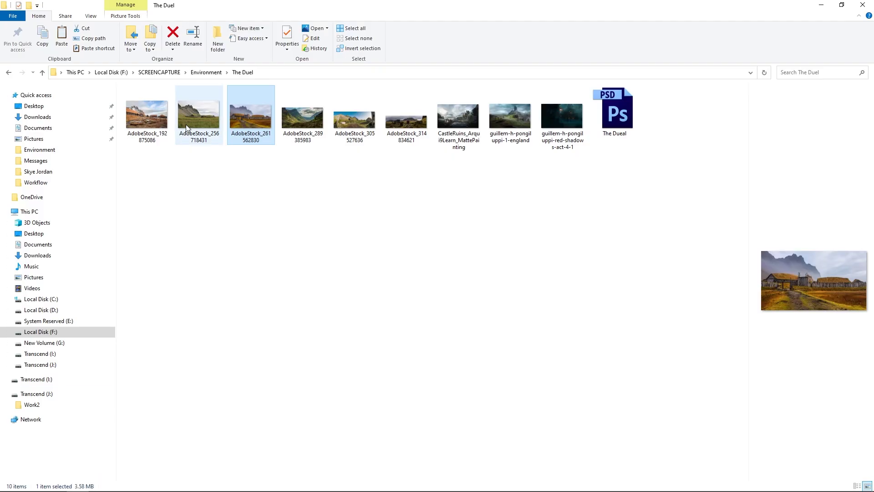
pyautogui.moveTo(146, 114); pyautogui.dragTo(407, 196)
pyautogui.moveTo(378, 167); pyautogui.dragTo(377, 109)
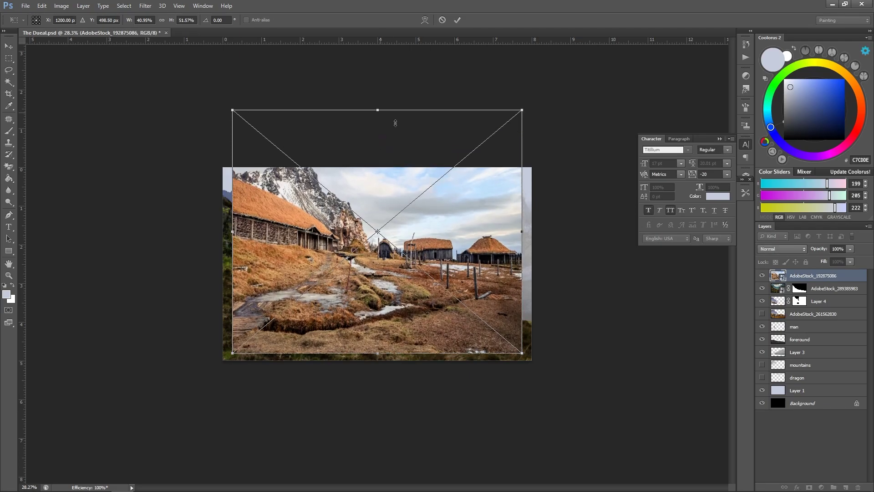
pyautogui.moveTo(522, 109); pyautogui.dragTo(586, 45)
pyautogui.rightClick(410, 228)
pyautogui.click(433, 382)
pyautogui.rightClick(423, 246)
pyautogui.click(436, 315)
pyautogui.moveTo(436, 315); pyautogui.dragTo(449, 296)
pyautogui.click(457, 19)
# Clip the AdobeStock_192875086 photo to the masked valley photo and mask it down to the rocky, icy ground in the foreground.
pyautogui.moveTo(815, 276)
pyautogui.mouseDown()
pyautogui.moveTo(824, 304)
pyautogui.moveTo(815, 277)
pyautogui.mouseUp()
pyautogui.hotkey('ctrl', 'alt', 'g')
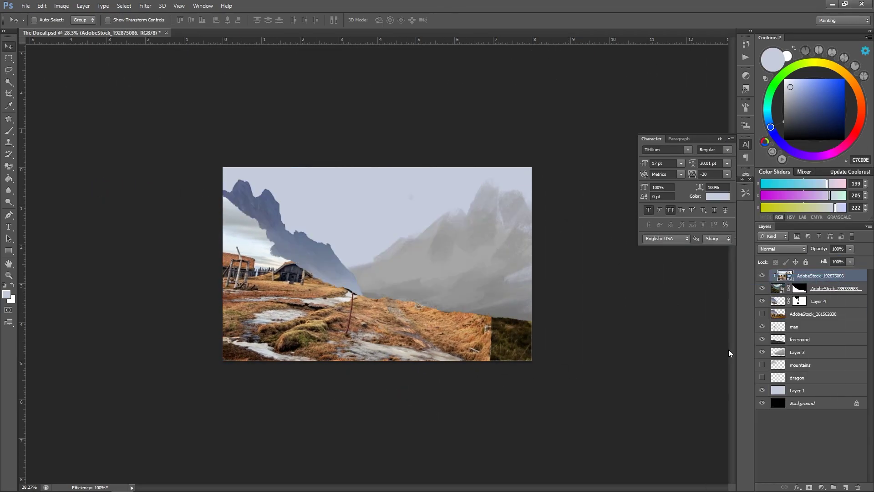
pyautogui.click(809, 486)
pyautogui.press('b')
pyautogui.press('d')
pyautogui.moveTo(256, 215); pyautogui.dragTo(500, 346)
pyautogui.press('[')
pyautogui.press('[')
pyautogui.press('[')
pyautogui.press('x')
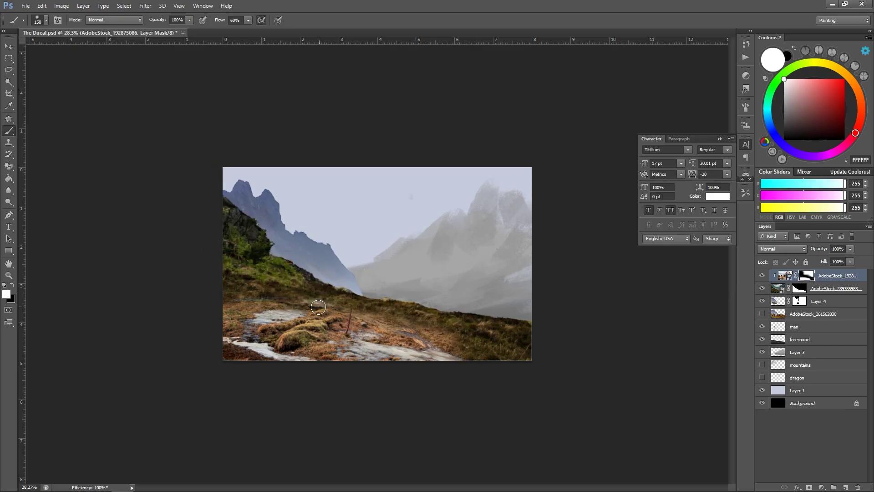
pyautogui.press('x')
pyautogui.press('x')
# Rasterize the AdobeStock_192875086 layer and warp it so its ground stretches farther across the foreground.
pyautogui.press('z')
pyautogui.click(501, 238)
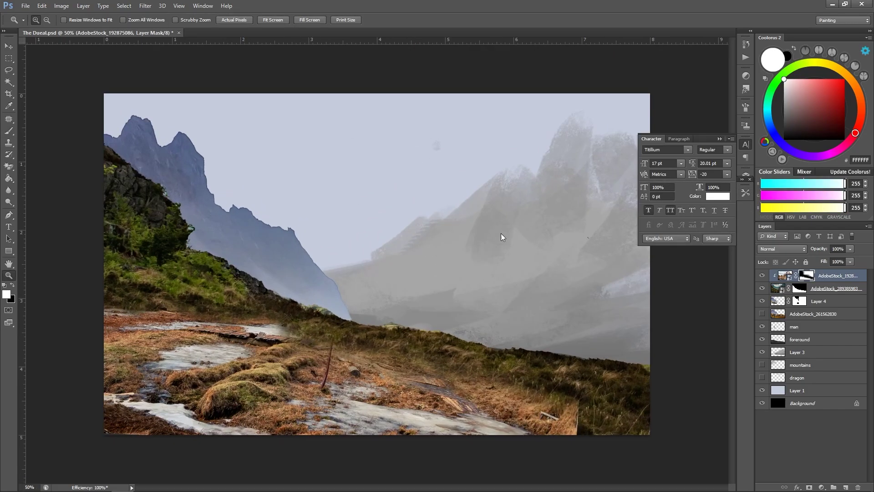
pyautogui.click(442, 200)
pyautogui.rightClick(851, 275)
pyautogui.click(781, 237)
pyautogui.hotkey('ctrl', '-')
pyautogui.hotkey('ctrl', '-')
pyautogui.press('b')
pyautogui.press('x')
pyautogui.hotkey('ctrl', 't')
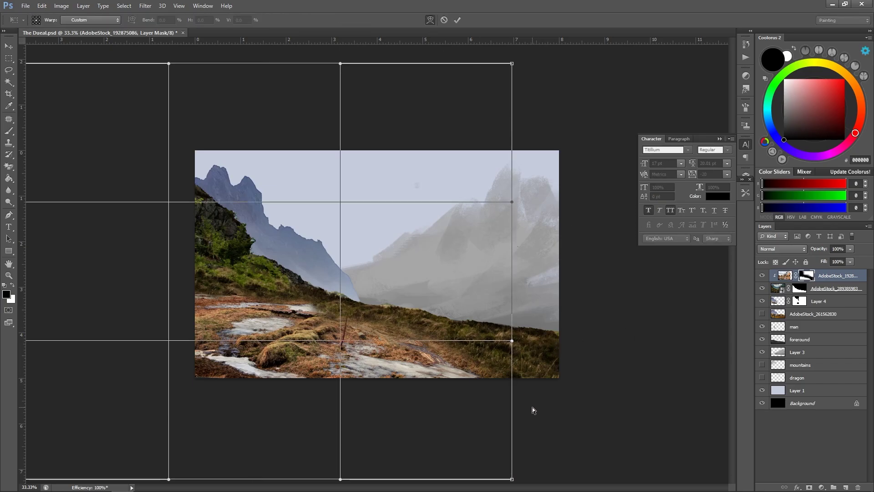
pyautogui.press('Return')
# Add a Hue/Saturation adjustment clipped to the rocky ground photo, with saturation at -22.
pyautogui.hotkey('ctrl', '+')
pyautogui.hotkey('ctrl', '+')
pyautogui.press('h')
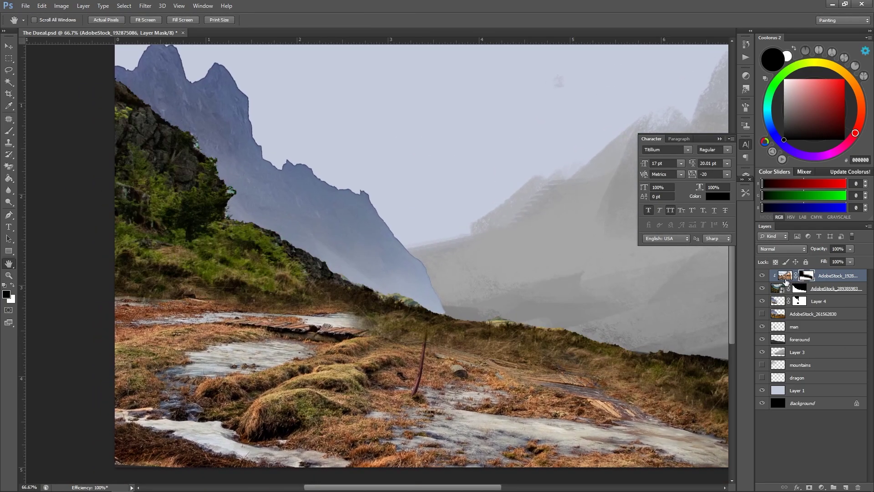
pyautogui.press('z')
pyautogui.hotkey('ctrl', '-')
pyautogui.hotkey('ctrl', '-')
pyautogui.hotkey('ctrl', '-')
pyautogui.hotkey('ctrl', '+')
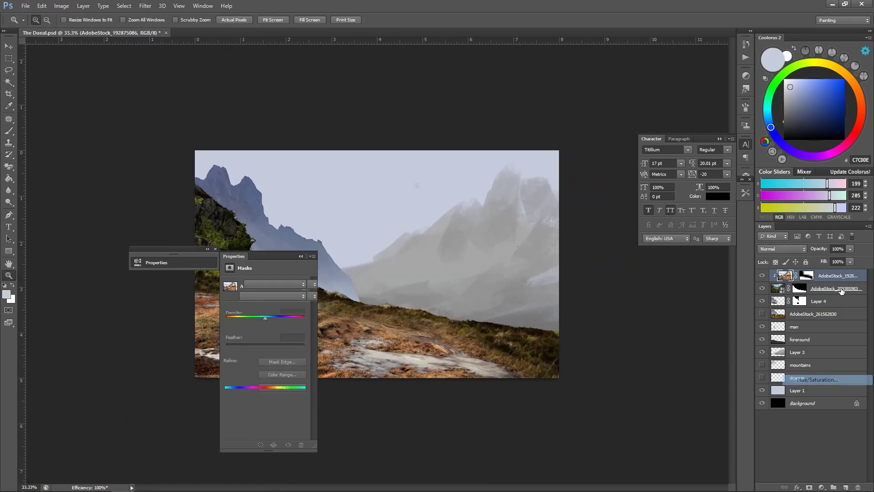
# Release the rocky ground photo's clipping mask and paint its mask to hide the parts covering the mountains and sky.
pyautogui.rightClick(814, 288)
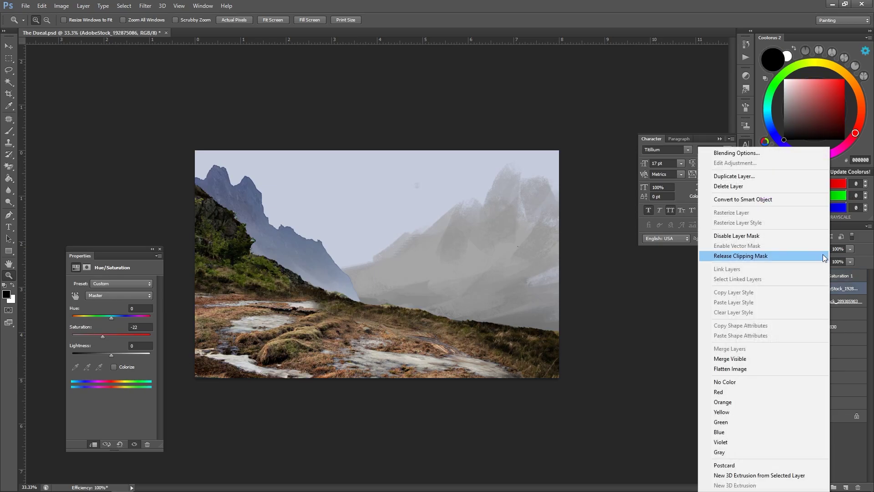
pyautogui.click(774, 291)
pyautogui.press('b')
pyautogui.press(']')
pyautogui.press(']')
pyautogui.moveTo(453, 150)
pyautogui.mouseDown()
pyautogui.moveTo(523, 260)
pyautogui.moveTo(434, 271)
pyautogui.mouseUp()
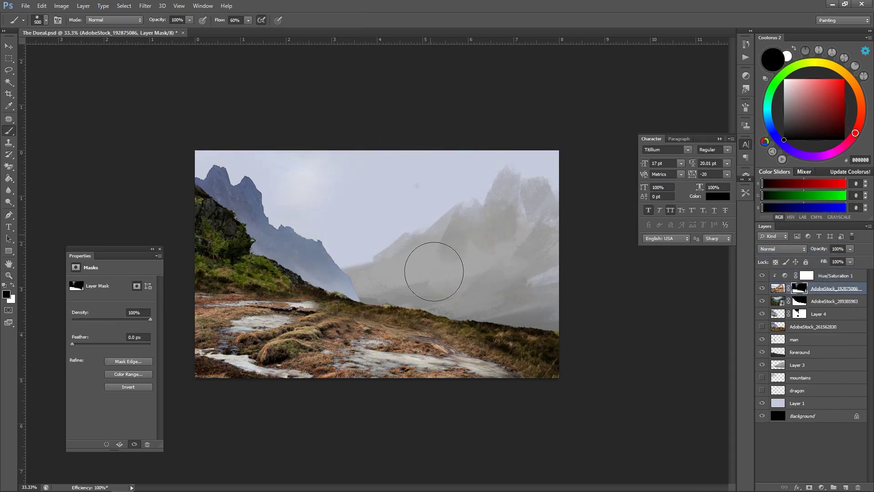
# Set the ground's Hue/Saturation adjustment to hue +14 and saturation +16, and add a clipped Vibrance adjustment beneath it.
pyautogui.press('z')
pyautogui.hotkey('alt', ']')
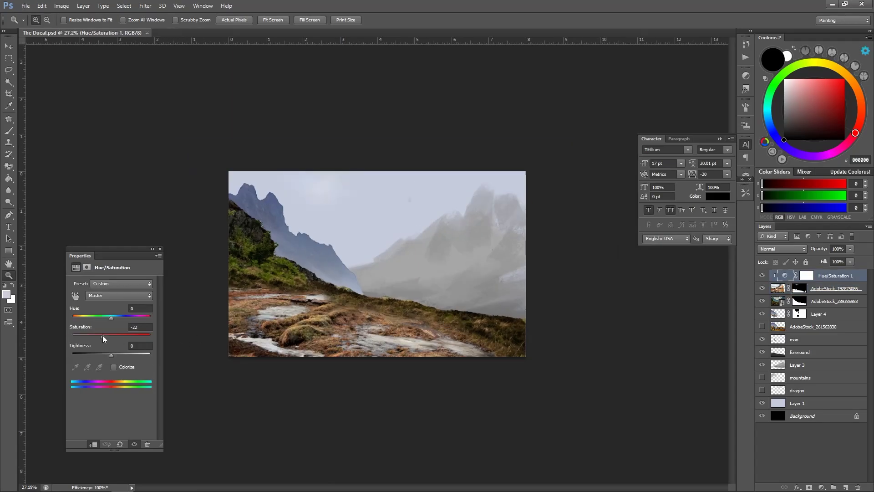
pyautogui.moveTo(111, 318); pyautogui.dragTo(117, 336)
pyautogui.press('F2')
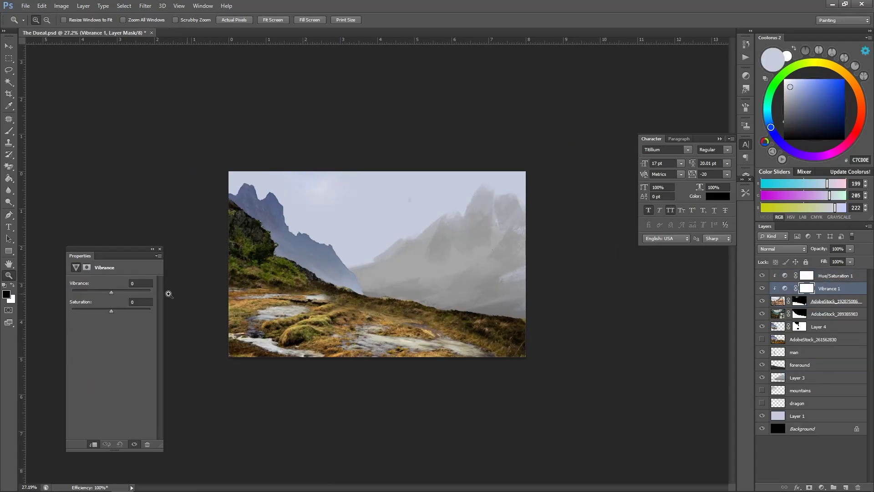
pyautogui.hotkey('alt', ']')
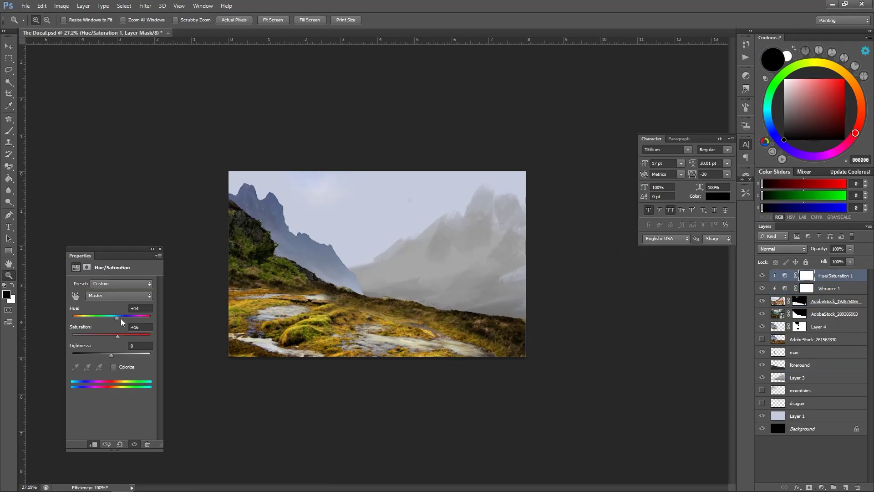
# Darken the rocky ground with a clipped Curves adjustment, lowering input 213 to output 159.
pyautogui.click(152, 249)
pyautogui.press('F3')
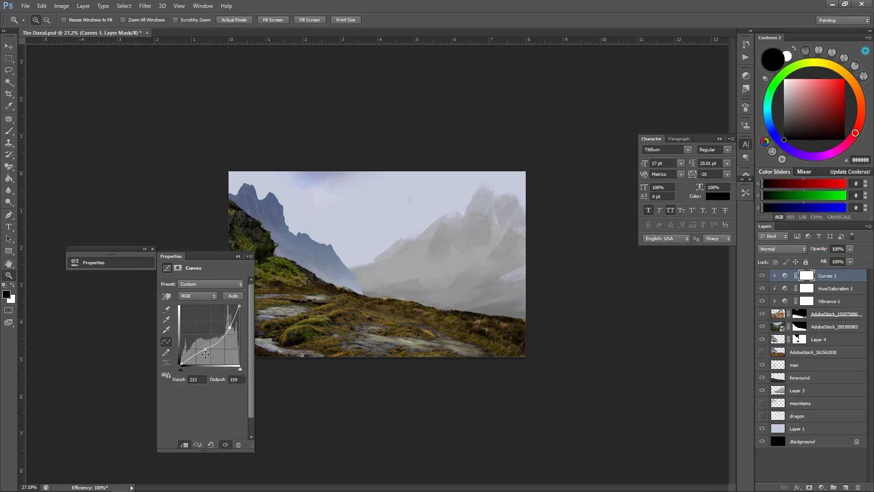
pyautogui.hotkey('ctrl', '+')
pyautogui.hotkey('ctrl', '+')
pyautogui.hotkey('ctrl', '-')
pyautogui.hotkey('ctrl', '-')
# Paint more of the icy path into the rocky ground photo's mask and patch the ground near the path's end.
pyautogui.click(799, 314)
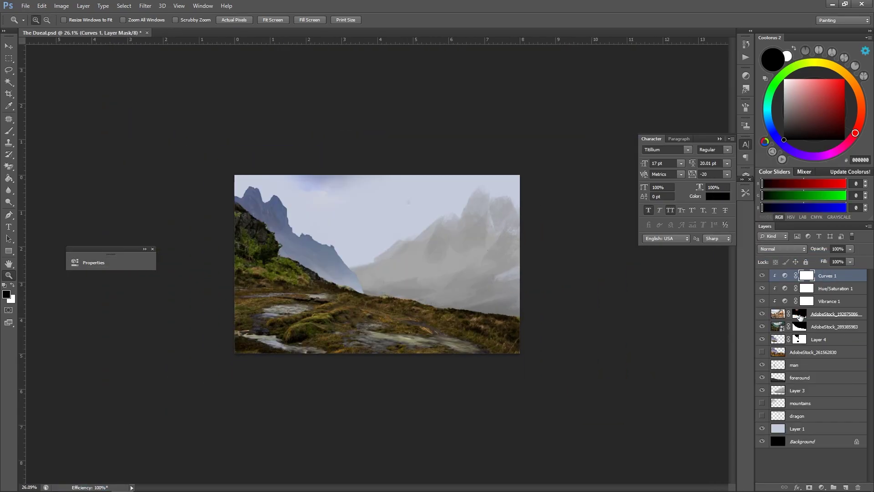
pyautogui.hotkey('ctrl', '+')
pyautogui.hotkey('ctrl', '+')
pyautogui.press('b')
pyautogui.press('x')
pyautogui.moveTo(291, 322)
pyautogui.mouseDown()
pyautogui.moveTo(346, 319)
pyautogui.moveTo(300, 325)
pyautogui.mouseUp()
pyautogui.press('x')
pyautogui.press('x')
pyautogui.press('[')
pyautogui.press('[')
pyautogui.press('[')
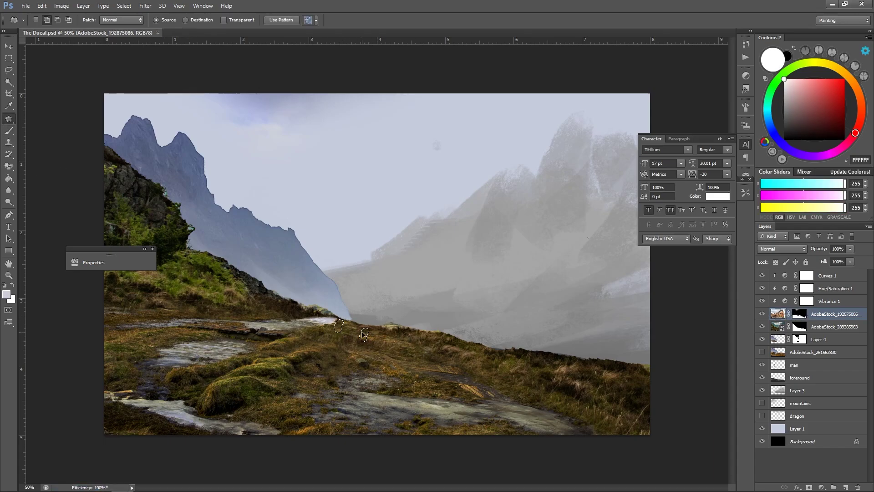
# Check the blended foreground at several magnifications and save the document.
pyautogui.press('z')
pyautogui.hotkey('ctrl', '+')
pyautogui.hotkey('ctrl', '-')
pyautogui.hotkey('ctrl', '-')
pyautogui.hotkey('ctrl', '+')
pyautogui.hotkey('ctrl', 's')
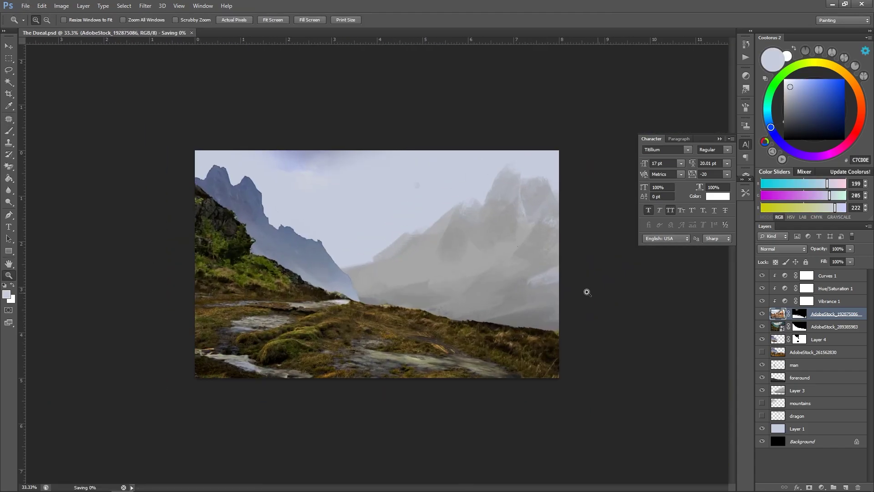
# Place AdobeStock_289385983 again beneath its masked copy, flip it horizontally, and scale and warp it so its green hill fills the right side.
pyautogui.click(77, 482)
pyautogui.moveTo(310, 132); pyautogui.dragTo(425, 361)
pyautogui.rightClick(431, 292)
pyautogui.click(464, 430)
pyautogui.hotkey('ctrl', '[')
pyautogui.moveTo(410, 273); pyautogui.dragTo(355, 280)
pyautogui.moveTo(186, 376); pyautogui.dragTo(152, 347)
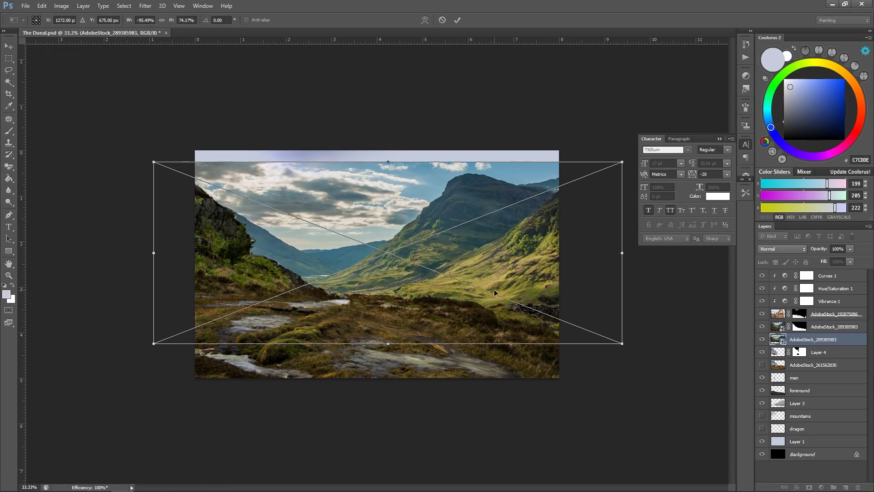
pyautogui.click(425, 20)
pyautogui.moveTo(355, 293); pyautogui.dragTo(337, 273)
pyautogui.moveTo(314, 191)
pyautogui.mouseDown()
pyautogui.moveTo(312, 176)
pyautogui.moveTo(318, 182)
pyautogui.mouseUp()
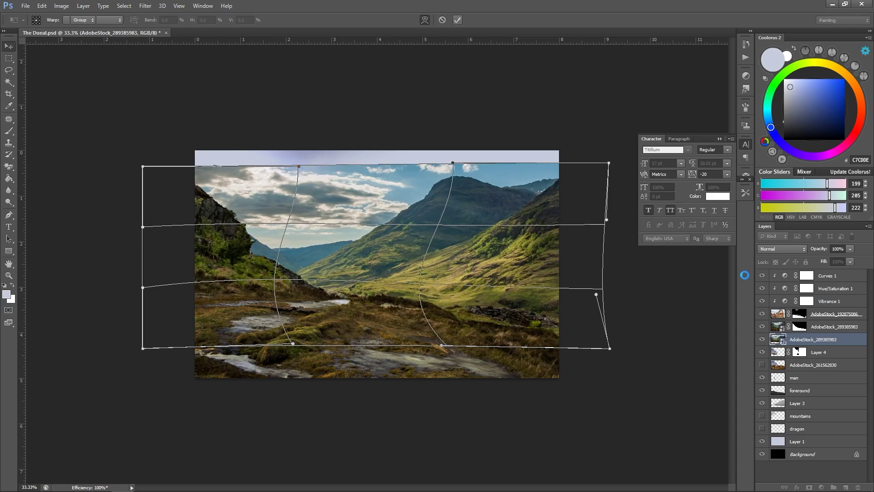
pyautogui.click(457, 19)
# Mask out the flipped valley photo's sky and rear mountains above the green hill, and hide Layer 3.
pyautogui.click(809, 486)
pyautogui.press('b')
pyautogui.press('d')
pyautogui.moveTo(523, 191)
pyautogui.mouseDown()
pyautogui.moveTo(173, 209)
pyautogui.moveTo(360, 283)
pyautogui.mouseUp()
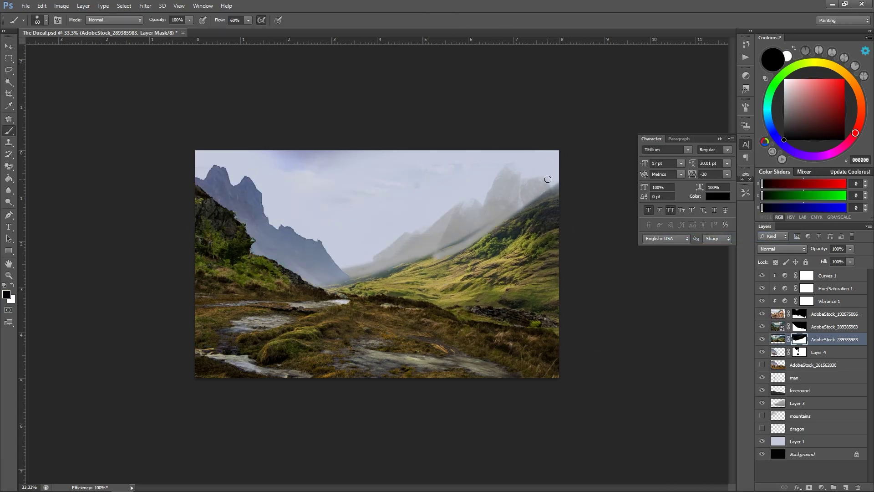
pyautogui.click(762, 403)
pyautogui.scroll(2, 534, 232)
pyautogui.moveTo(620, 216); pyautogui.dragTo(525, 216)
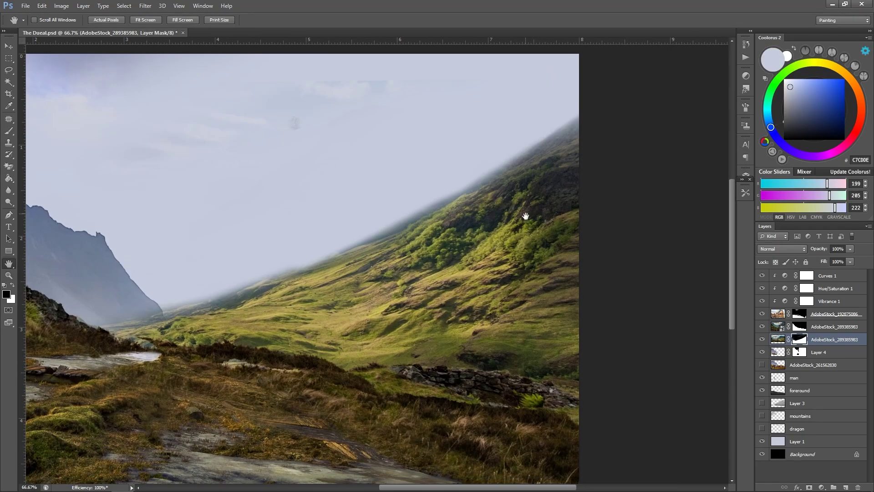
# Shift the flipped valley photo slightly down and right, and touch up the upper valley photo's mask along the foreground slope.
pyautogui.press('v')
pyautogui.click(762, 327)
pyautogui.click(762, 339)
pyautogui.click(762, 326)
pyautogui.click(762, 339)
pyautogui.click(800, 326)
pyautogui.press('b')
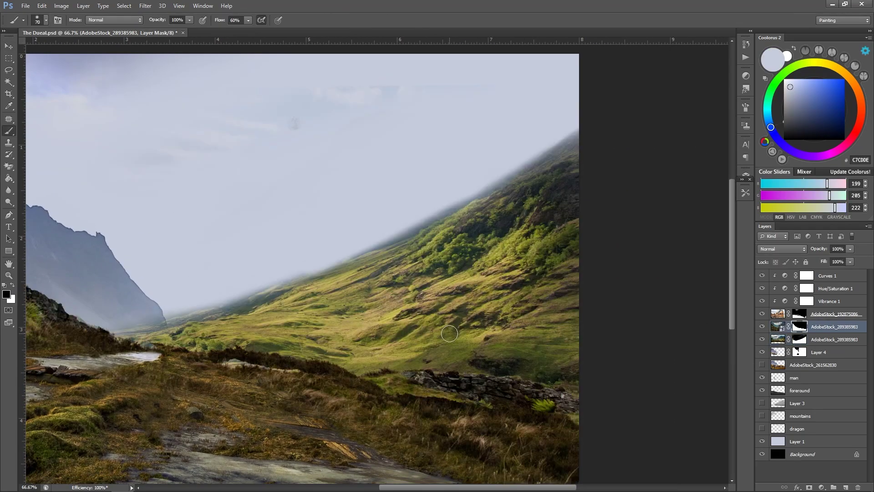
pyautogui.press('z')
pyautogui.scroll(-3, 357, 211)
pyautogui.scroll(2, 564, 312)
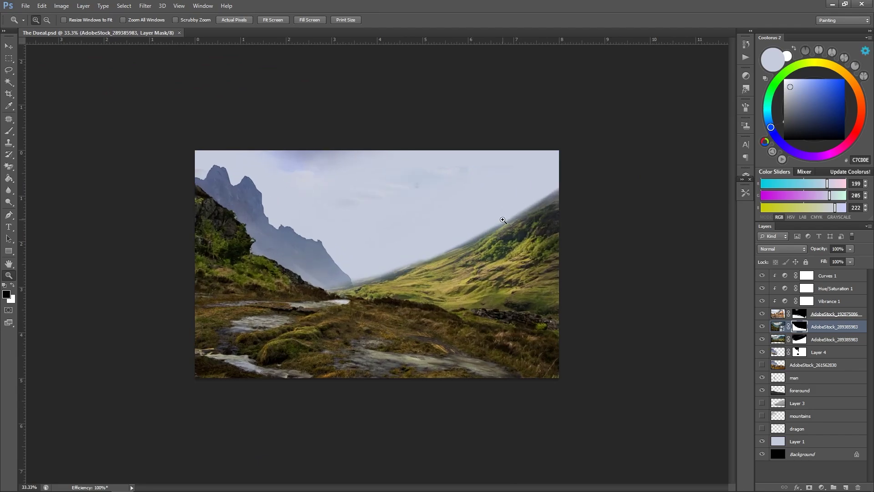
# Disable the flipped valley photo's mask to see the real ridge, and cut the hill out cleanly along that line.
pyautogui.scroll(1, 564, 312)
pyautogui.moveTo(565, 313); pyautogui.dragTo(514, 364)
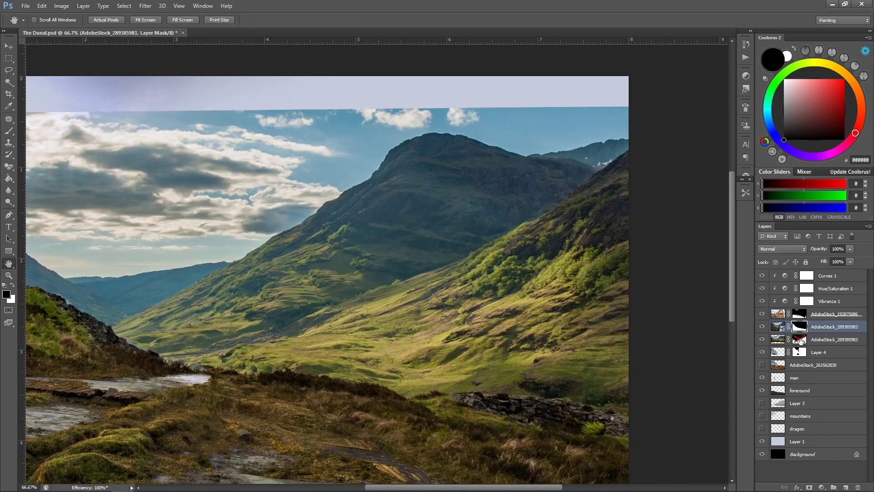
pyautogui.keyDown('shift'); pyautogui.click(800, 340); pyautogui.keyUp('shift')
pyautogui.press('b')
pyautogui.press('x')
pyautogui.moveTo(610, 151); pyautogui.dragTo(285, 331)
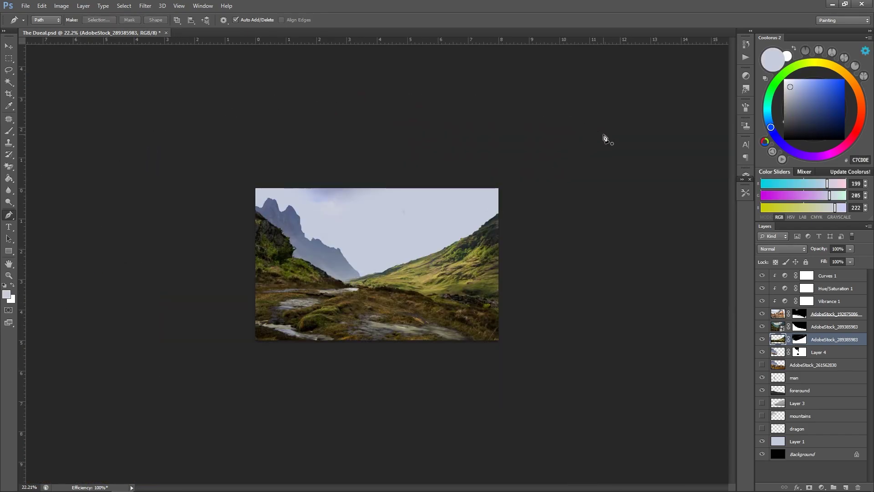
# Refine the right hill's ridge line on its mask, using a small textured brush at 100% flow.
pyautogui.scroll(3, 525, 240)
pyautogui.press('d')
pyautogui.press('[')
pyautogui.press('[')
pyautogui.press('[')
pyautogui.press('[')
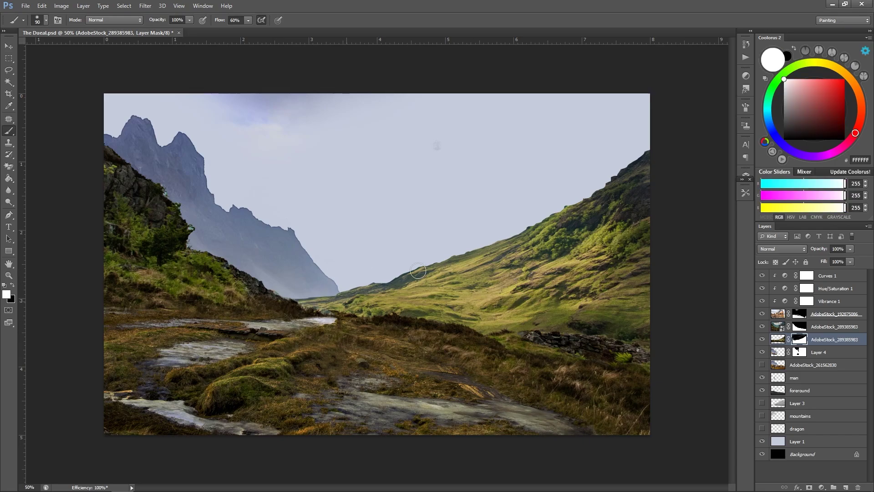
pyautogui.scroll(2, 531, 211)
pyautogui.hotkey('shift', '0')
pyautogui.press('x')
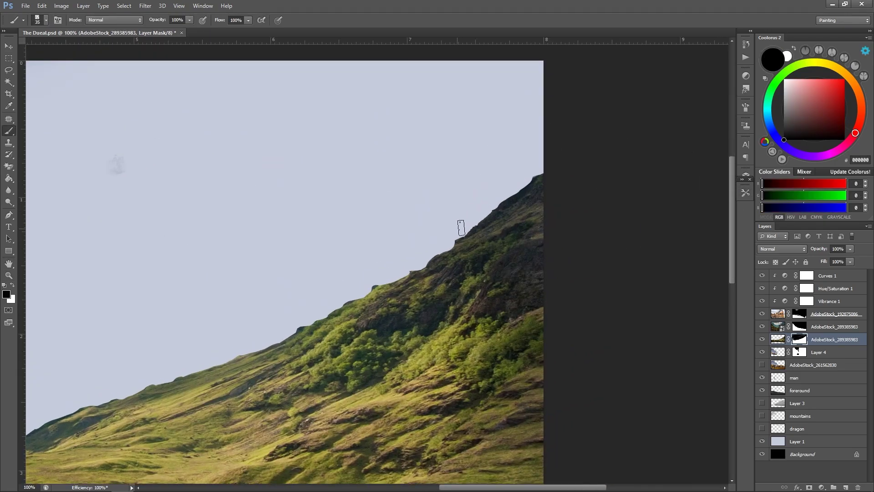
pyautogui.scroll(-4, 530, 170)
pyautogui.scroll(3, 402, 268)
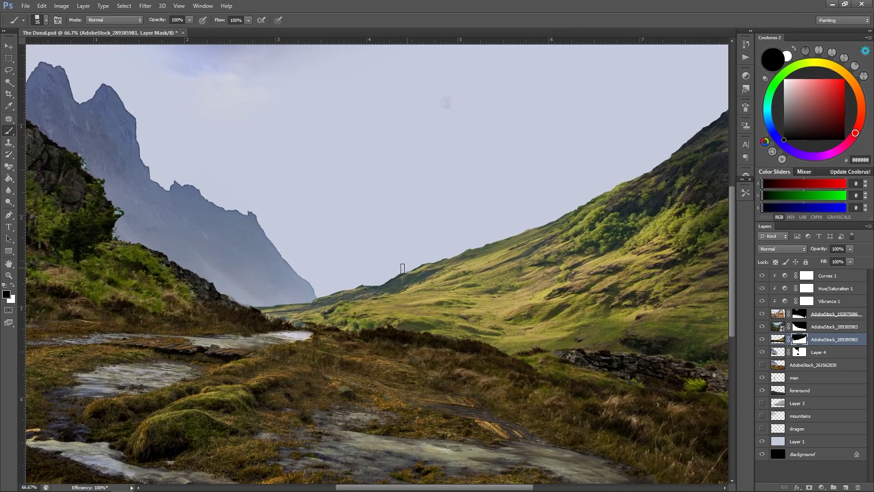
pyautogui.scroll(-3, 238, 284)
# Place AdobeStock_256718431 flipped horizontally beneath both valley photos, and warp it so its rocky mountain rises behind the right hill.
pyautogui.click(99, 481)
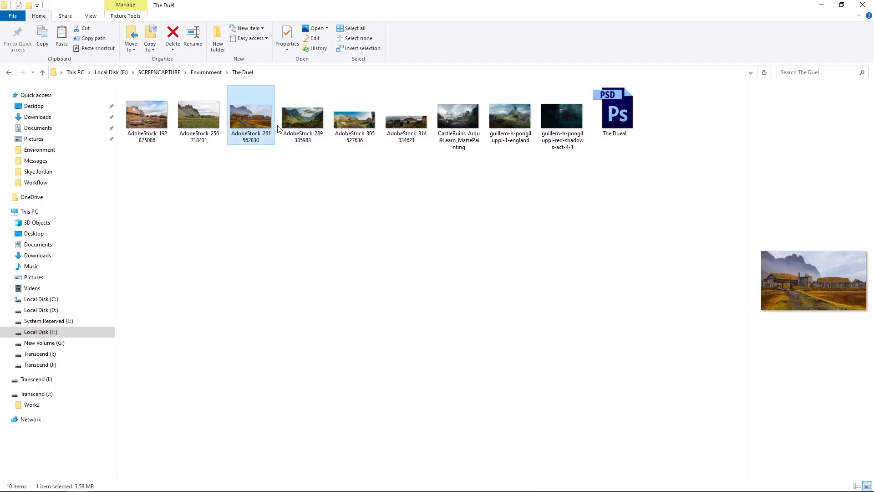
pyautogui.moveTo(199, 116); pyautogui.dragTo(495, 86)
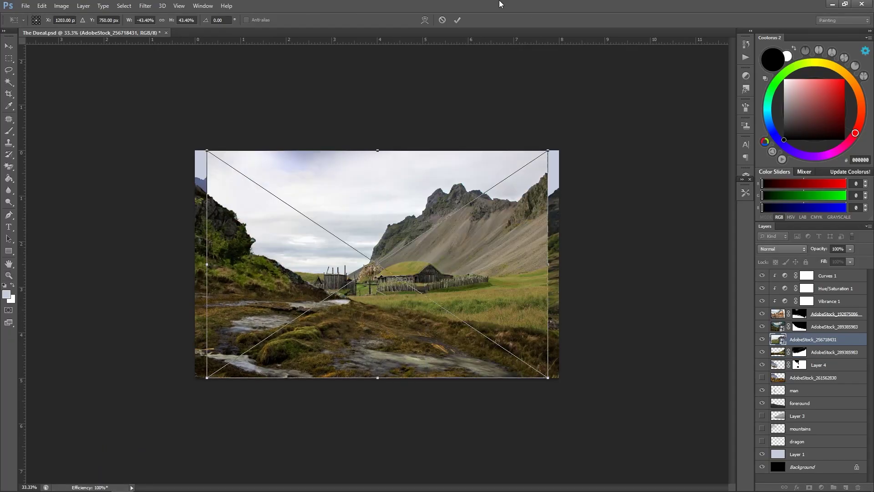
pyautogui.press('Return')
pyautogui.moveTo(776, 329); pyautogui.dragTo(813, 352)
pyautogui.hotkey('ctrl', 't')
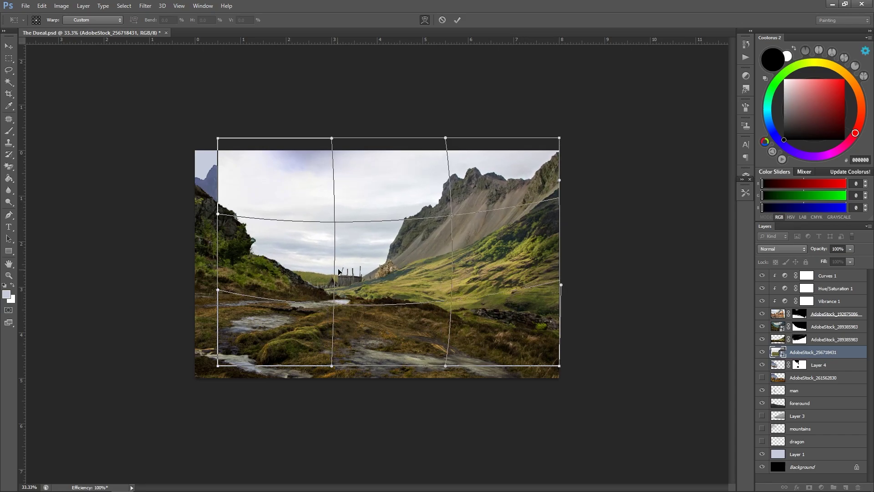
pyautogui.press('Return')
# Erase the rocky mountain photo's sky with the Magic Eraser and move its layer beneath the misty mountain and village photo layers.
pyautogui.press('e')
pyautogui.click(415, 182)
pyautogui.moveTo(813, 352); pyautogui.dragTo(826, 386)
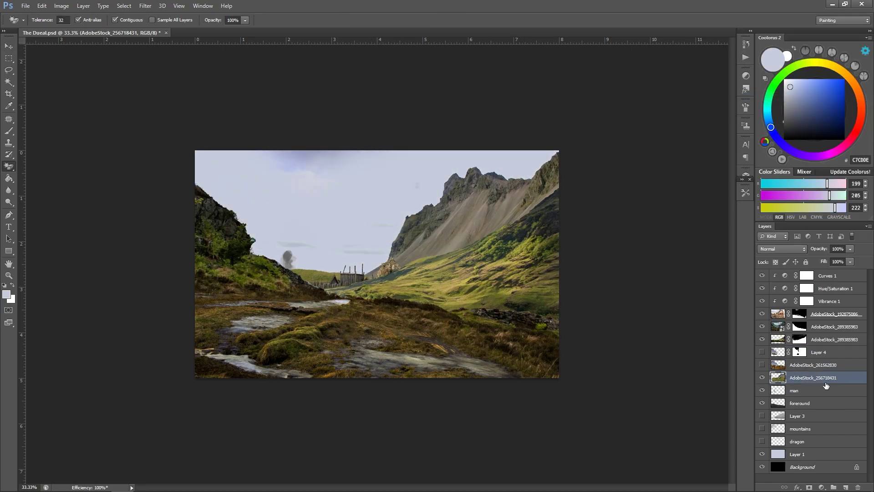
pyautogui.click(762, 352)
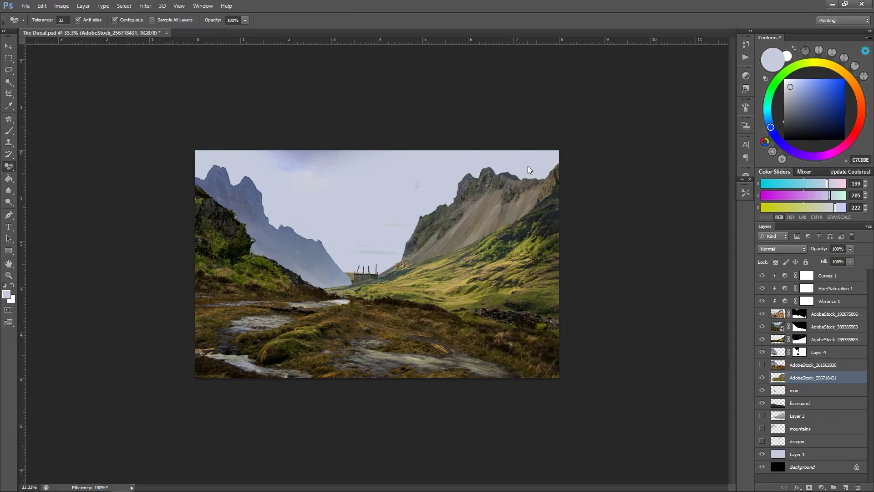
pyautogui.click(525, 179)
# Reposition AdobeStock_256718431 and warp its rocky mountain to fit behind the right hill's ridge.
pyautogui.press('v')
pyautogui.moveTo(364, 292); pyautogui.dragTo(414, 257)
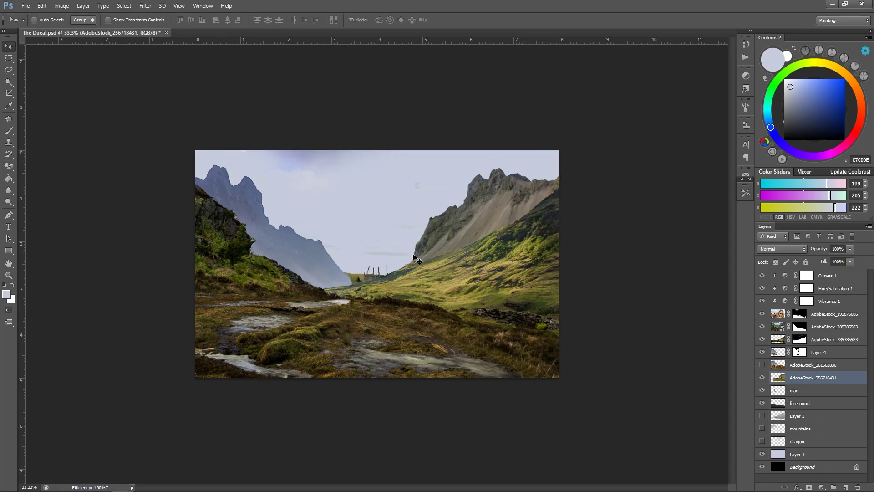
pyautogui.hotkey('ctrl', 't')
pyautogui.moveTo(559, 254); pyautogui.dragTo(580, 289)
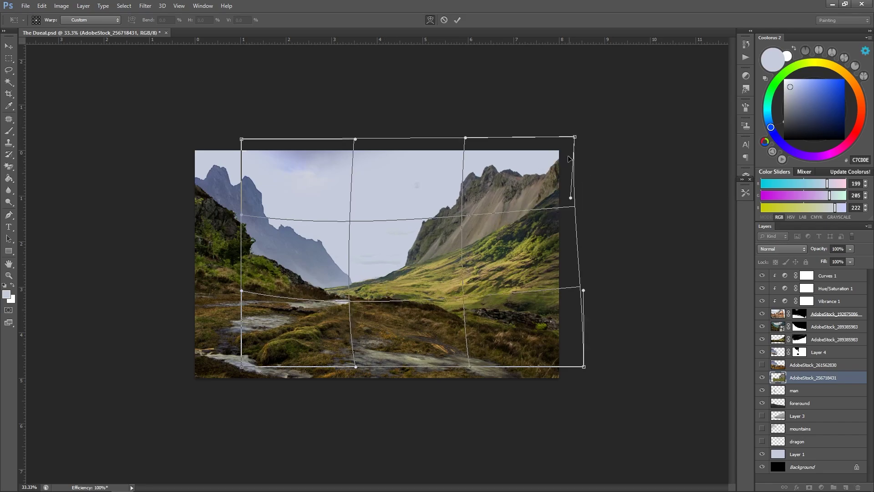
pyautogui.moveTo(455, 191); pyautogui.dragTo(437, 200)
pyautogui.press('Return')
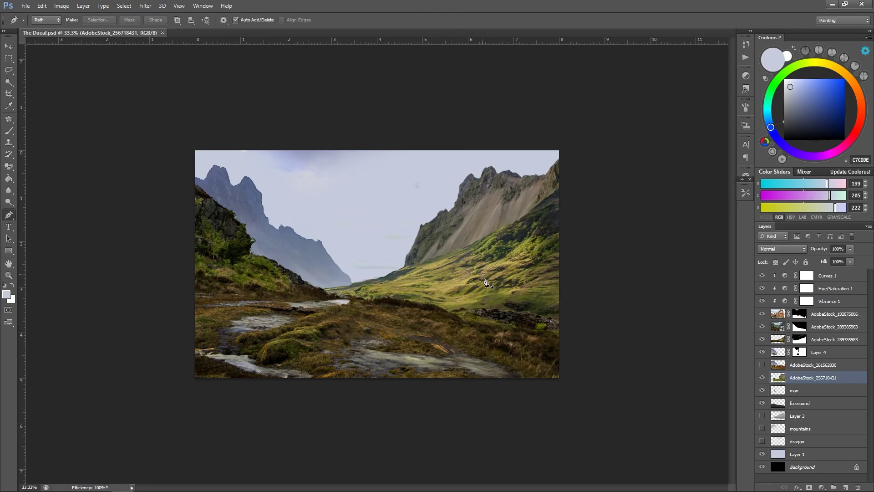
# Duplicate Layer 4 and place the copy as distant peaks in the valley gap, beneath the AdobeStock_256718431 layer.
pyautogui.press('z')
pyautogui.moveTo(789, 349); pyautogui.dragTo(792, 385)
pyautogui.press('v')
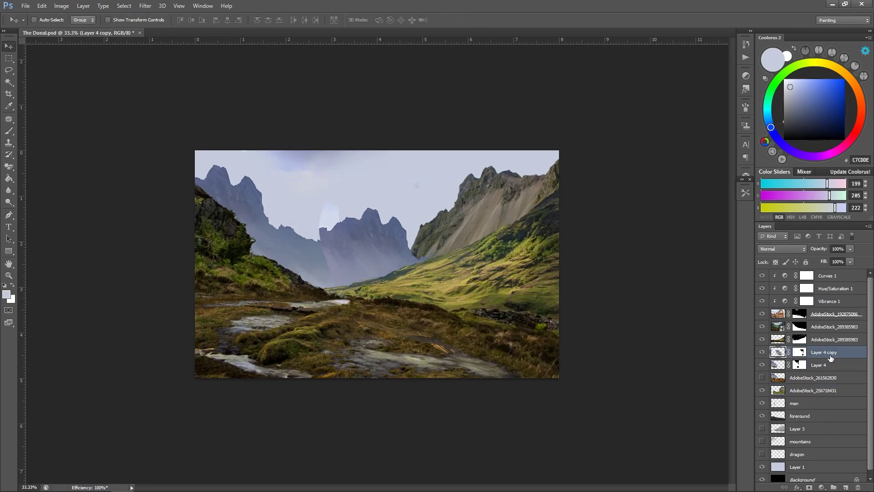
pyautogui.moveTo(389, 289); pyautogui.dragTo(412, 308)
pyautogui.click(812, 377)
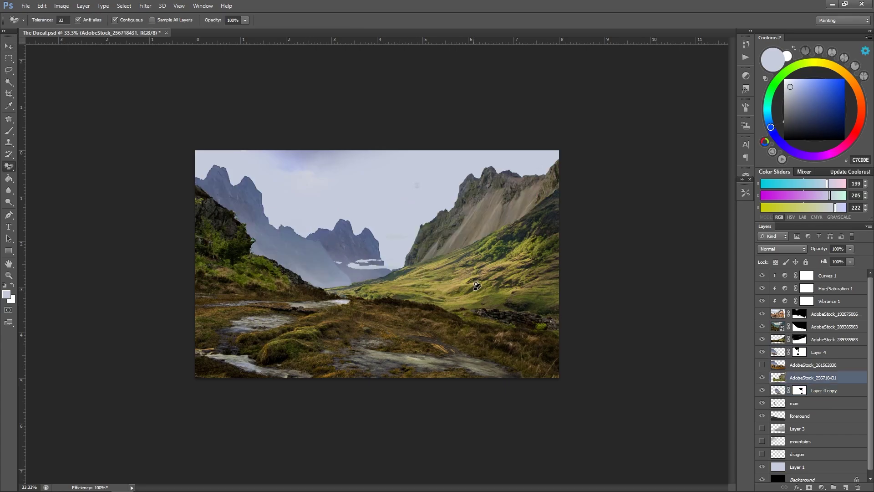
# Lighten the Layer 4 copy with a Levels adjustment so its peaks recede into the haze.
pyautogui.click(824, 390)
pyautogui.click(61, 6)
pyautogui.click(192, 38)
pyautogui.moveTo(597, 302); pyautogui.dragTo(634, 301)
pyautogui.click(745, 177)
# Refine Layer 4's slope against the distant peaks on its mask, using a small brush at 60% flow.
pyautogui.click(818, 352)
pyautogui.moveTo(417, 278); pyautogui.dragTo(426, 282)
pyautogui.hotkey('ctrl', '\\')
pyautogui.press(']')
pyautogui.hotkey('shift', '6')
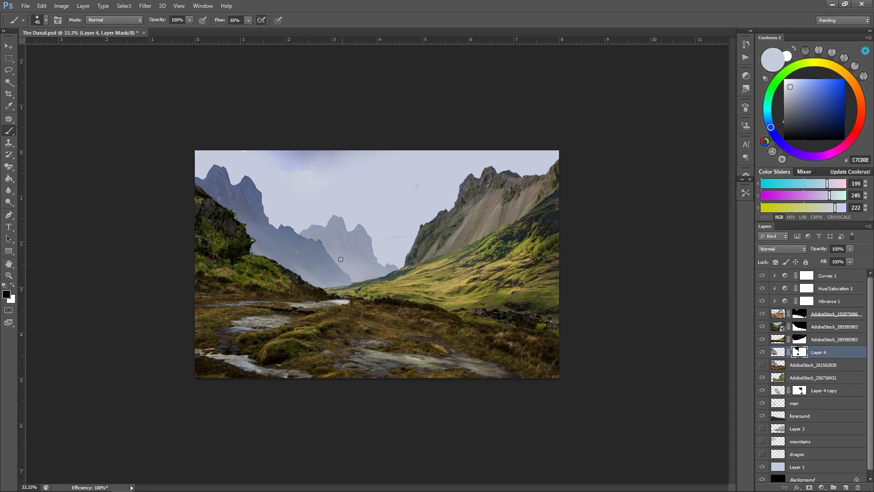
pyautogui.press('x')
pyautogui.press('z')
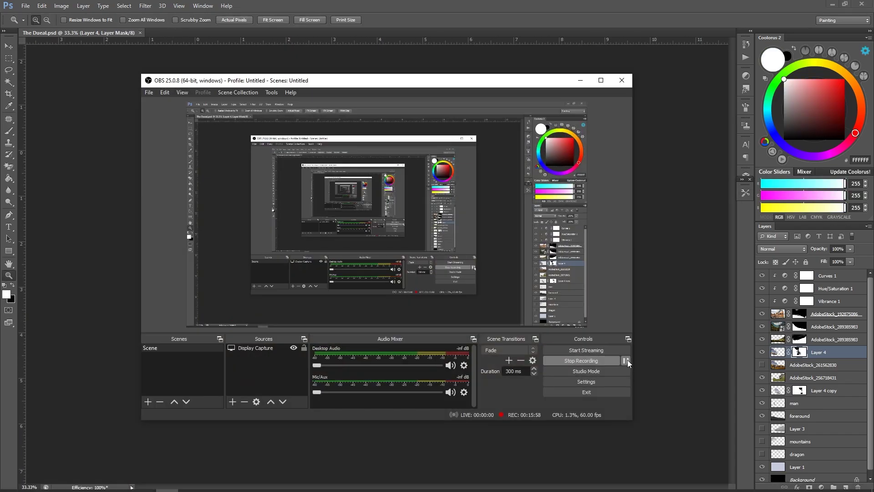
# Place the cloud photos AdobeStock_152133446 and AdobeStock_300505365, setting the latter beneath the man layer, and hide the man layer.
pyautogui.click(77, 483)
pyautogui.keyDown('ctrl'); pyautogui.click(562, 107); pyautogui.keyUp('ctrl')
pyautogui.moveTo(147, 103); pyautogui.dragTo(377, 264)
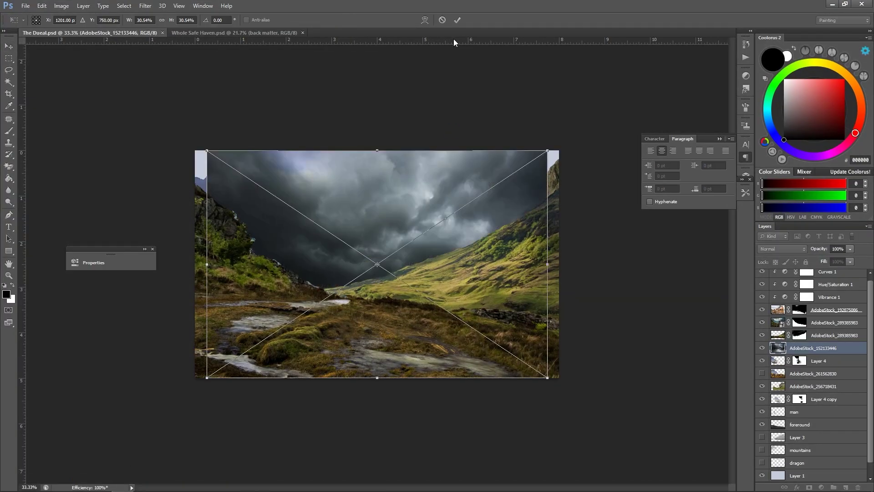
pyautogui.press('Return')
pyautogui.press('Return')
pyautogui.moveTo(813, 348); pyautogui.dragTo(815, 418)
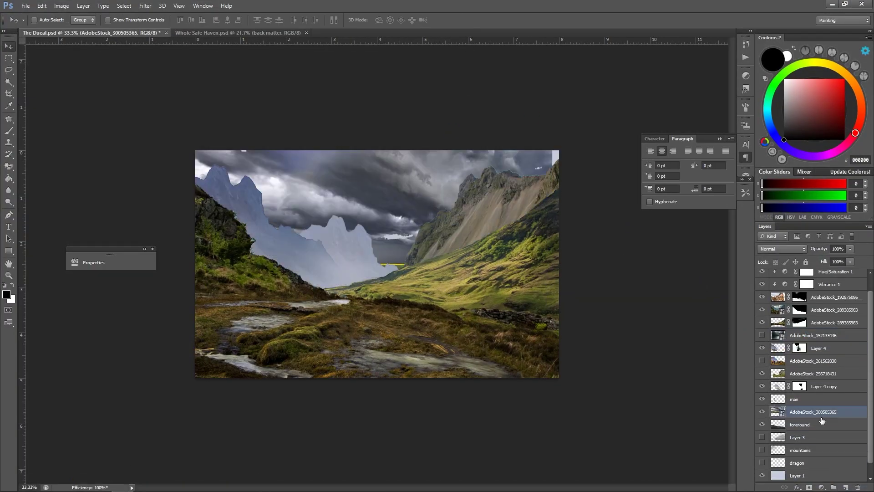
pyautogui.moveTo(762, 399); pyautogui.dragTo(765, 390)
# Scale the AdobeStock_300505365 sky to 42.61%, warp it to cover the area behind the mountains, and save the document.
pyautogui.hotkey('ctrl', 't')
pyautogui.hotkey('ctrl', '-')
pyautogui.click(425, 20)
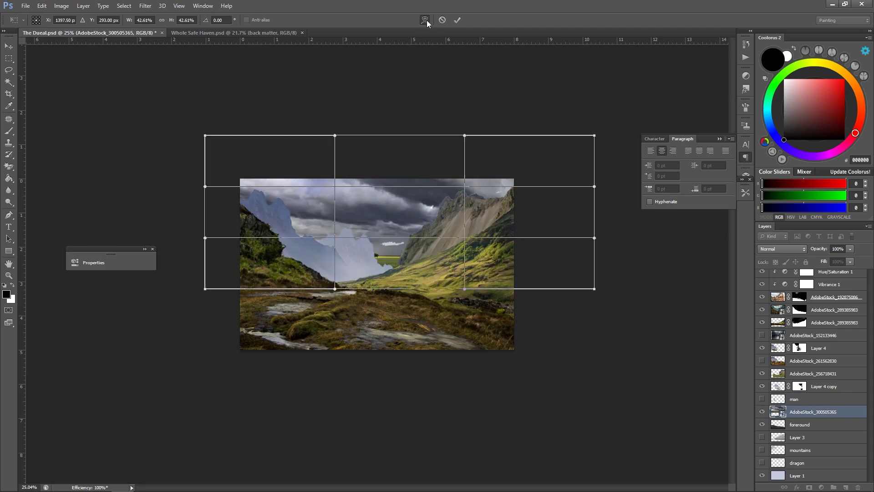
pyautogui.moveTo(410, 227); pyautogui.dragTo(427, 260)
pyautogui.press('Return')
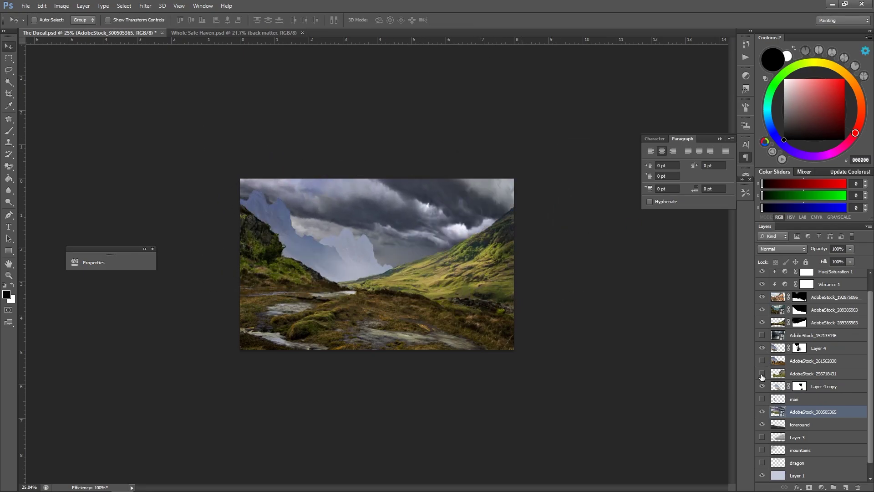
pyautogui.click(779, 373)
pyautogui.press('z')
pyautogui.hotkey('ctrl', '+')
pyautogui.hotkey('ctrl', 's')
# Show AdobeStock_152133446, resize it to 39.62% by 47.19% over the upper canvas, and move it directly above the AdobeStock_300505365 sky.
pyautogui.click(762, 335)
pyautogui.click(813, 335)
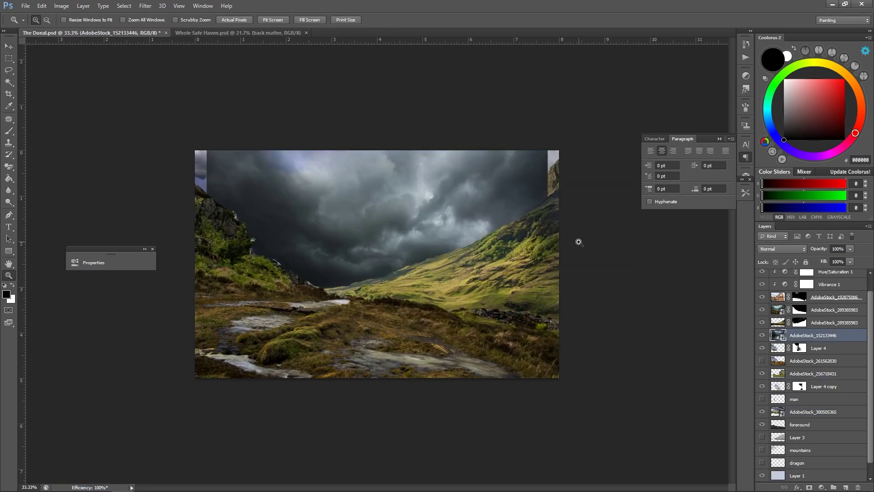
pyautogui.hotkey('ctrl', 't')
pyautogui.moveTo(524, 214); pyautogui.dragTo(410, 132)
pyautogui.scroll(-2, 403, 171)
pyautogui.moveTo(508, 114); pyautogui.dragTo(503, 52)
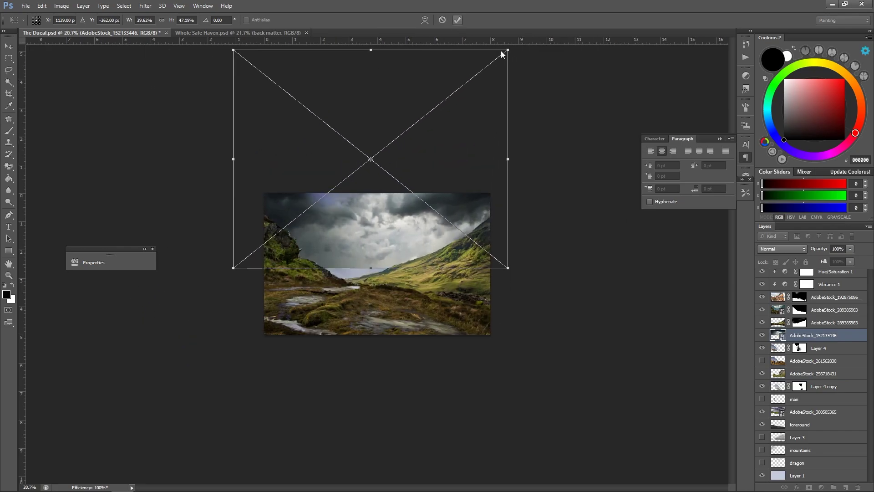
pyautogui.press('Return')
pyautogui.moveTo(813, 335); pyautogui.dragTo(807, 403)
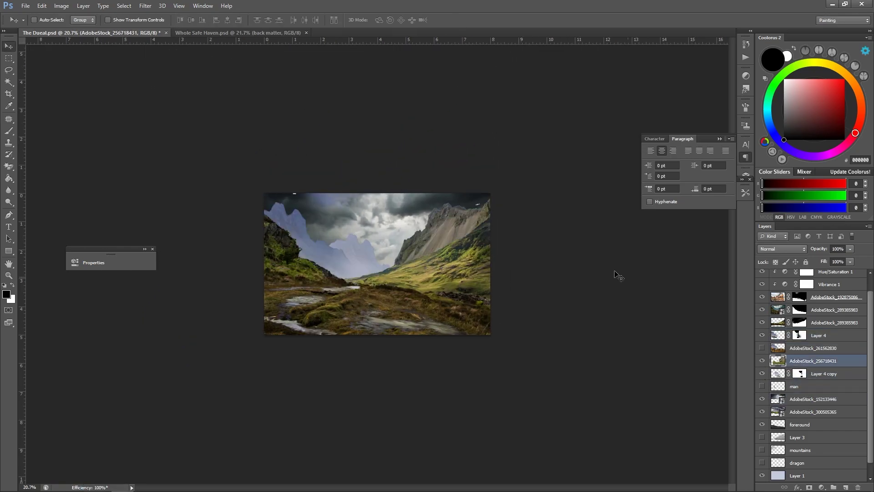
# Check the hill photos for leftover sky patches and clean them up on AdobeStock_192875086's mask with a large brush.
pyautogui.click(761, 322)
pyautogui.click(761, 322)
pyautogui.click(762, 310)
pyautogui.click(762, 309)
pyautogui.scroll(1, 763, 416)
pyautogui.click(799, 314)
pyautogui.press('b')
pyautogui.press('x')
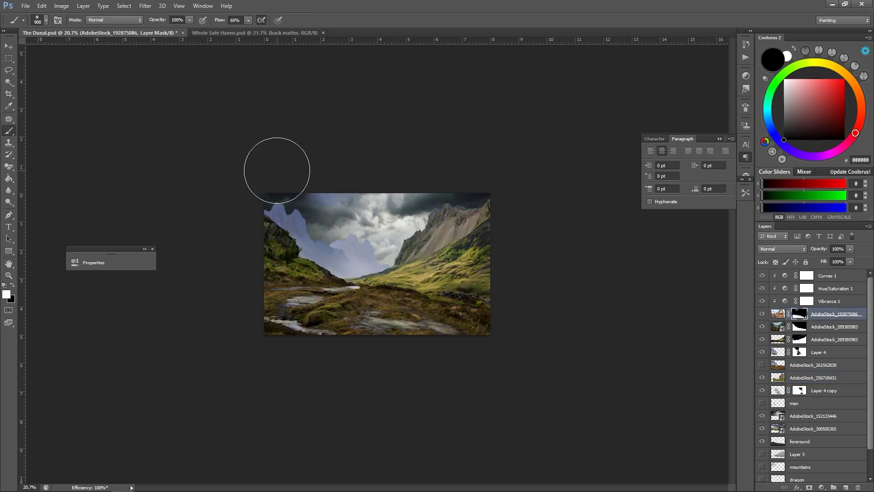
# Add a mask to AdobeStock_152133446 and blend its clouds into the other sky with a large soft brush at 60% flow.
pyautogui.scroll(-1, 815, 364)
pyautogui.click(833, 386)
pyautogui.click(809, 487)
pyautogui.press('[')
pyautogui.press('[')
pyautogui.press('[')
pyautogui.press('x')
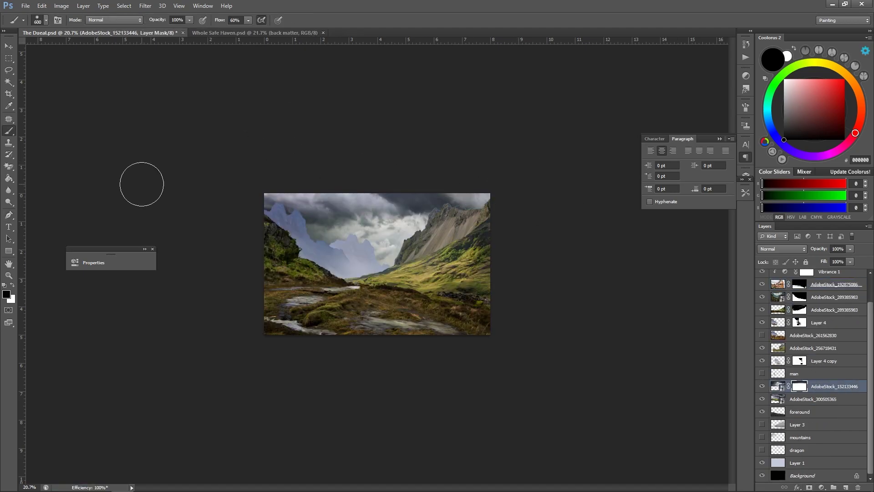
pyautogui.moveTo(492, 207); pyautogui.dragTo(346, 227)
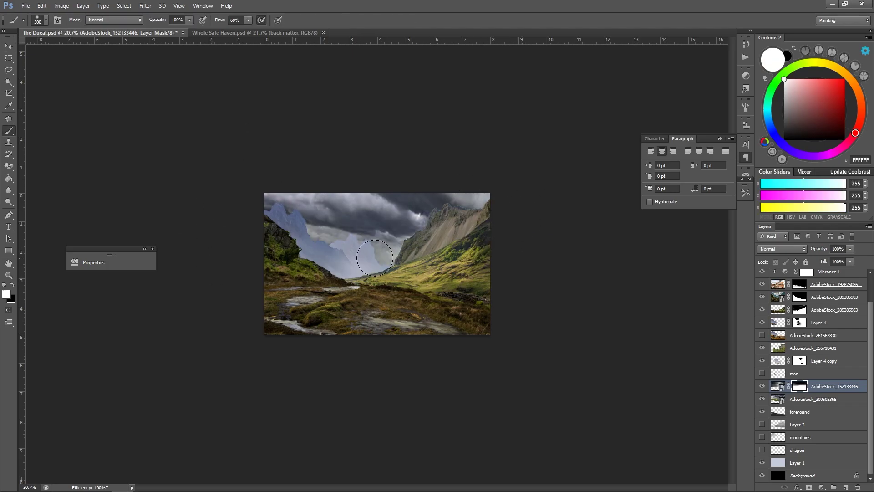
# Warp the AdobeStock_300505365 sky to reshape its clouds behind the peaks, and save the document.
pyautogui.click(813, 399)
pyautogui.hotkey('ctrl', 't')
pyautogui.click(423, 20)
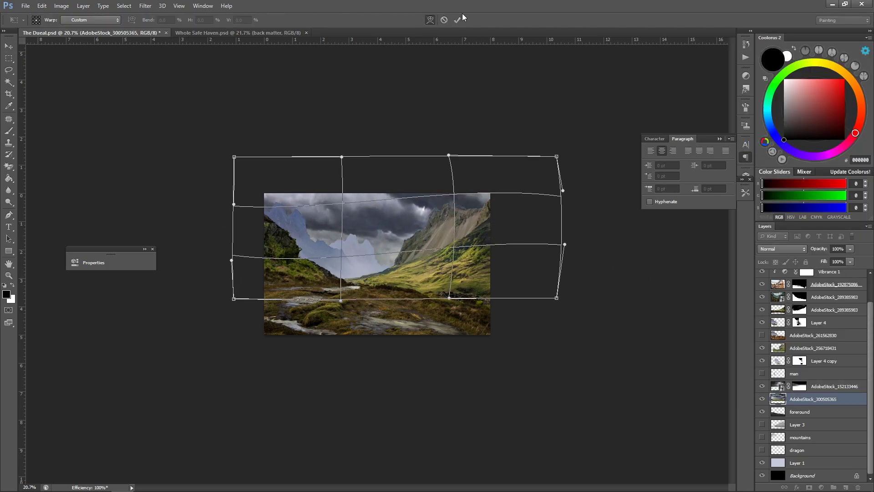
pyautogui.press('Return')
pyautogui.hotkey('ctrl', 's')
# Lighten the AdobeStock_300505365 sky with a clipped Levels adjustment layer.
pyautogui.click(821, 488)
pyautogui.click(811, 176)
pyautogui.click(184, 444)
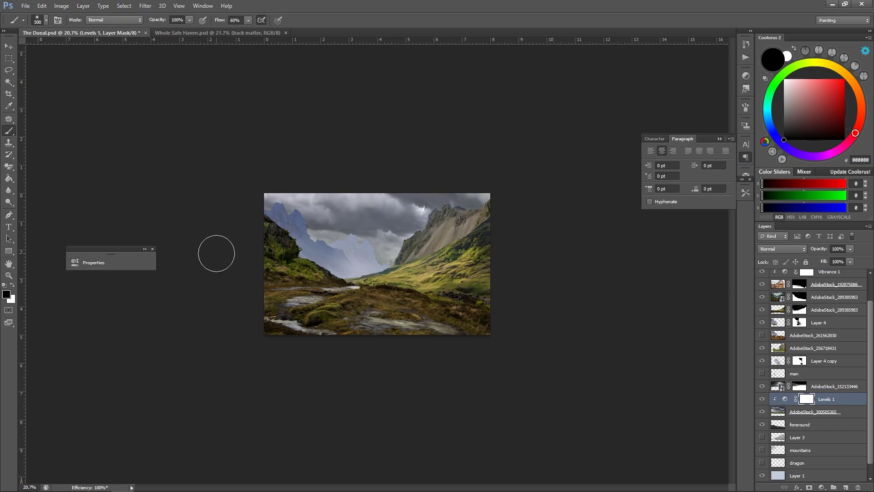
# Add a Levels adjustment layer clipped to Layer 4 copy to tone the distant peaks.
pyautogui.click(819, 360)
pyautogui.click(821, 487)
pyautogui.click(810, 175)
pyautogui.rightClick(826, 360)
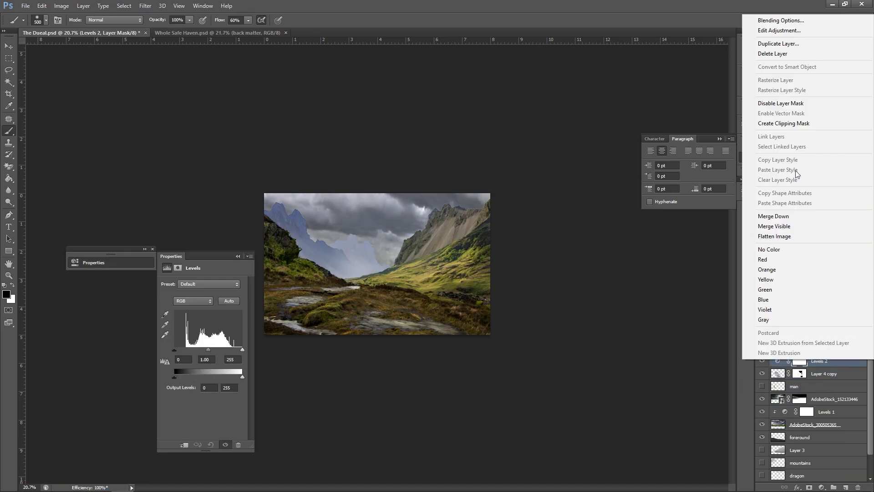
pyautogui.click(783, 120)
# Create a new layer above the AdobeStock_152133446 sky and prepare a white soft brush at size 400.
pyautogui.scroll(-2, 815, 387)
pyautogui.click(829, 386)
pyautogui.hotkey('ctrl', 'shift', 'alt', 'n')
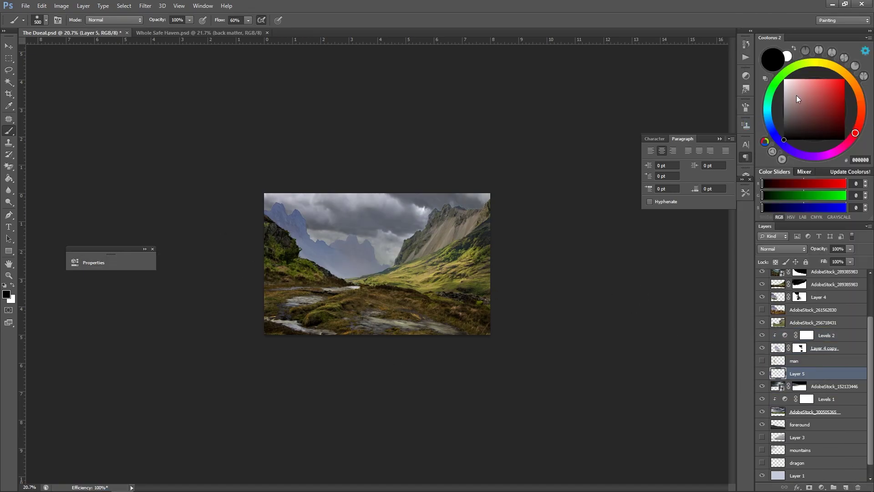
pyautogui.moveTo(797, 94); pyautogui.dragTo(784, 78)
pyautogui.press('[')
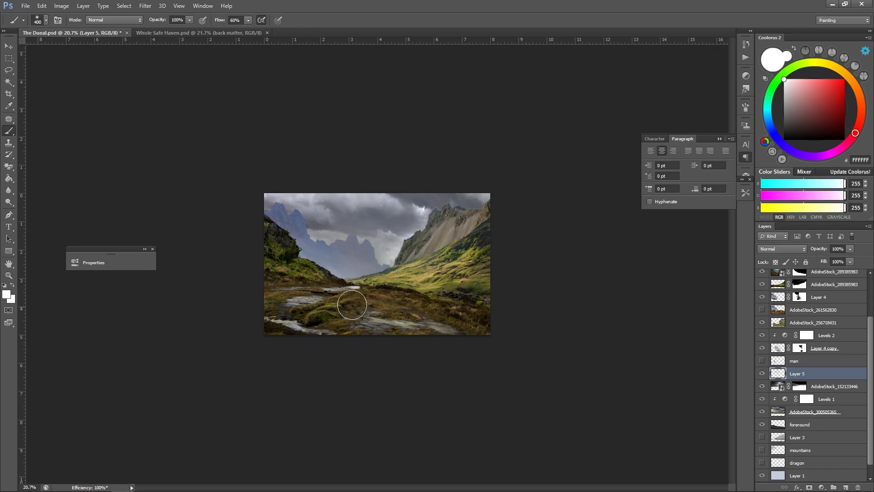
# Add a Hue/Saturation adjustment layer clipped to Layer 4 to mute the misty mountain's blue.
pyautogui.scroll(1, 808, 371)
pyautogui.click(815, 335)
pyautogui.click(821, 487)
pyautogui.click(808, 373)
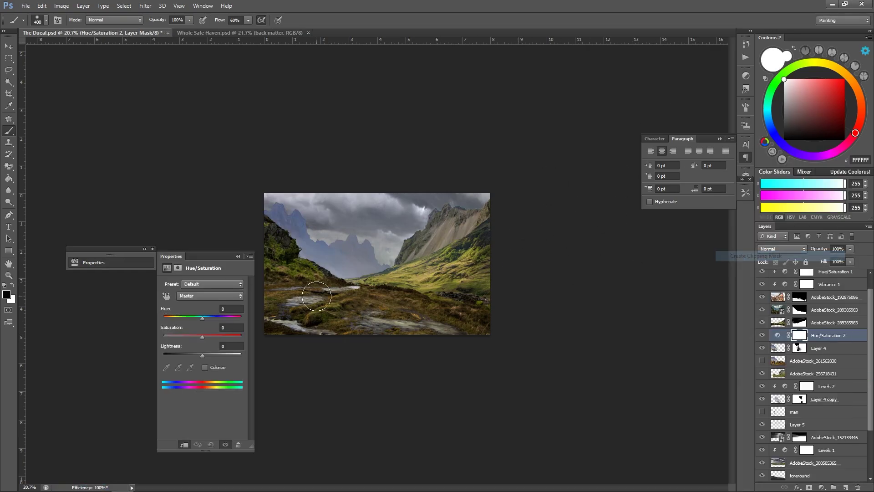
pyautogui.click(185, 444)
# Add a Levels adjustment clipped to Layer 4 with midtones 0.75 and white output 236, and save the document.
pyautogui.hotkey('ctrl', 'l')
pyautogui.moveTo(208, 350); pyautogui.dragTo(217, 350)
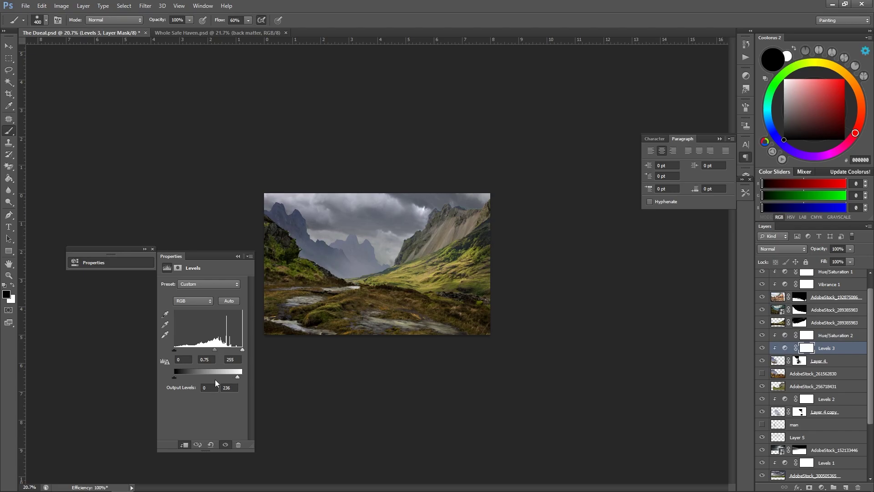
pyautogui.click(244, 257)
pyautogui.hotkey('ctrl', 's')
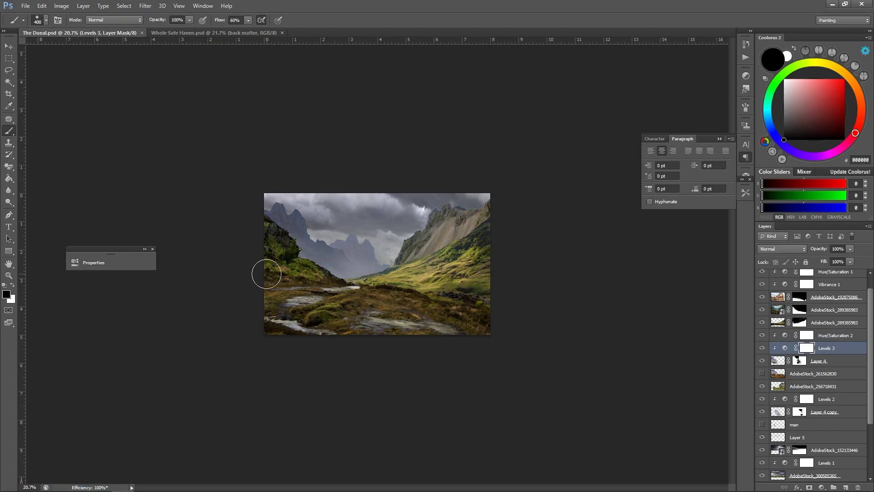
# Hide Layer 5 and brighten the sky with a Levels layer above AdobeStock_152133446, with midtones at 1.65 and a brushed mask.
pyautogui.press('z')
pyautogui.click(413, 181)
pyautogui.scroll(-1, 838, 397)
pyautogui.click(762, 399)
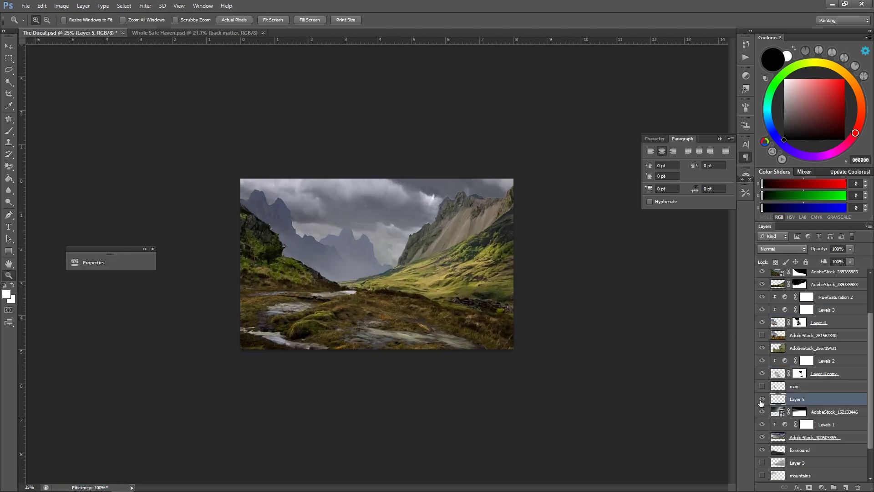
pyautogui.click(814, 412)
pyautogui.click(821, 487)
pyautogui.click(813, 338)
pyautogui.moveTo(208, 350); pyautogui.dragTo(195, 351)
pyautogui.press('b')
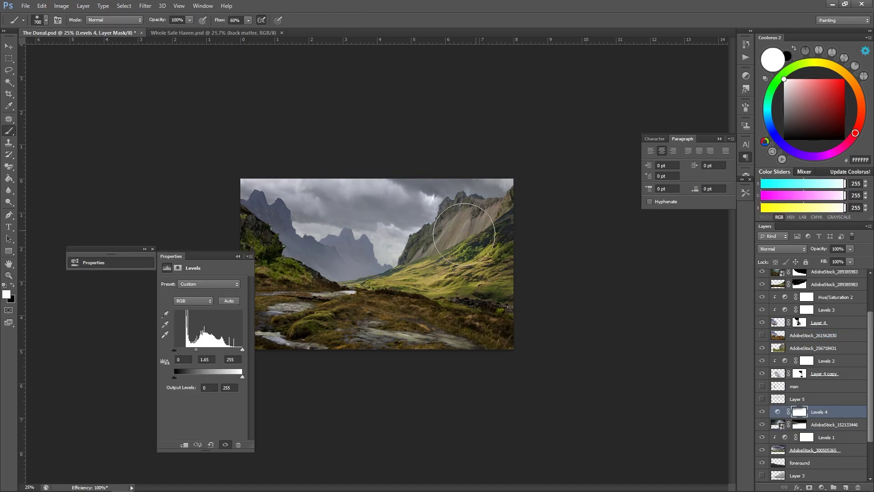
pyautogui.hotkey('ctrl', 's')
# Place AdobeStock_314834621 from the The Duel folder at the top of the layer stack and enlarge it across the canvas.
pyautogui.press('z')
pyautogui.click(433, 245)
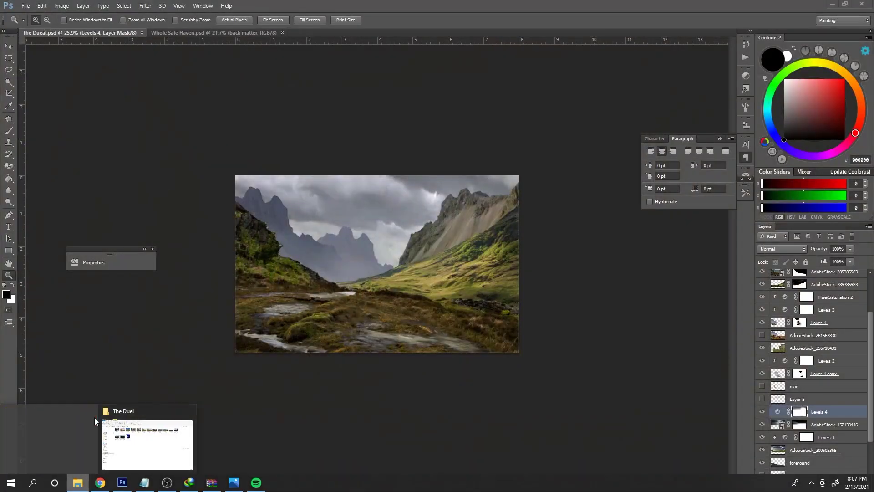
pyautogui.click(151, 483)
pyautogui.click(365, 111)
pyautogui.moveTo(666, 107); pyautogui.dragTo(346, 318)
pyautogui.press('Return')
pyautogui.hotkey('ctrl', 'shift', ']')
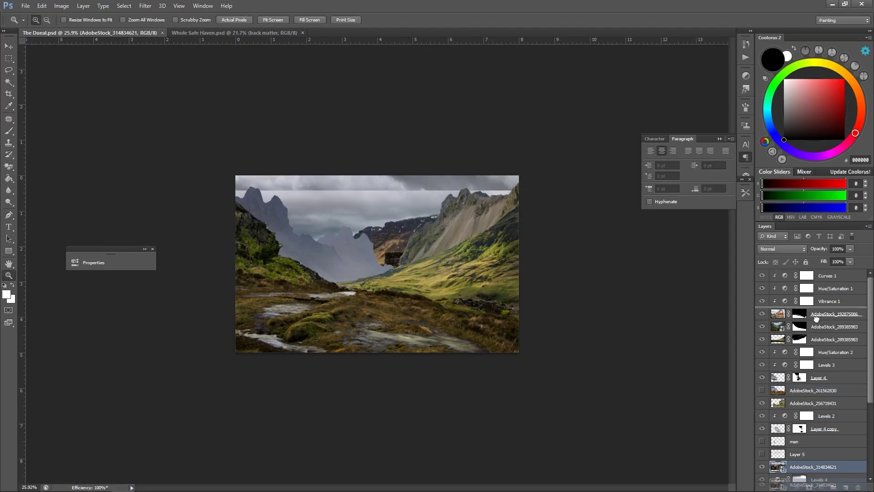
pyautogui.hotkey('ctrl', 't')
pyautogui.moveTo(701, 157); pyautogui.dragTo(90, 118)
pyautogui.click(456, 21)
# Outline the background above the fallen logs and ruined pillar with the Pen tool and delete it from the rasterized AdobeStock_314834621.
pyautogui.hotkey('ctrl', '+')
pyautogui.press('p')
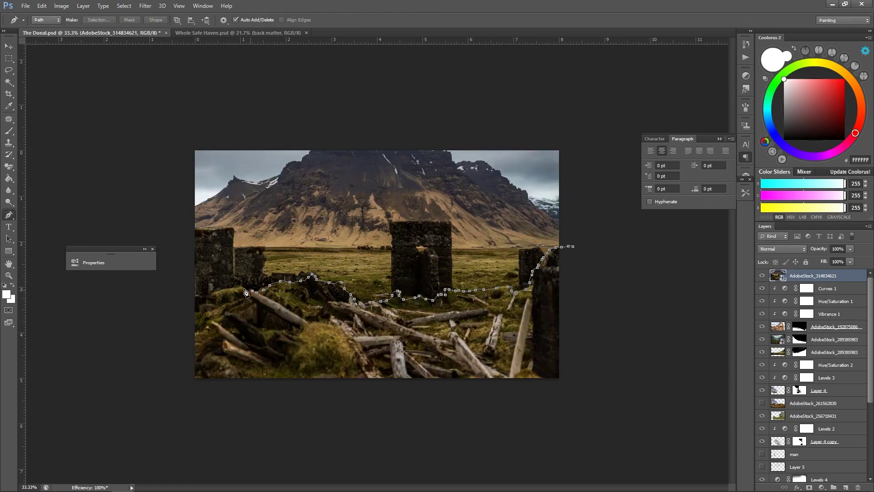
pyautogui.hotkey('ctrl', '-')
pyautogui.click(468, 97)
pyautogui.click(585, 156)
pyautogui.hotkey('ctrl', 'Return')
pyautogui.rightClick(758, 253)
pyautogui.press('Delete')
pyautogui.press('v')
pyautogui.hotkey('ctrl', '+')
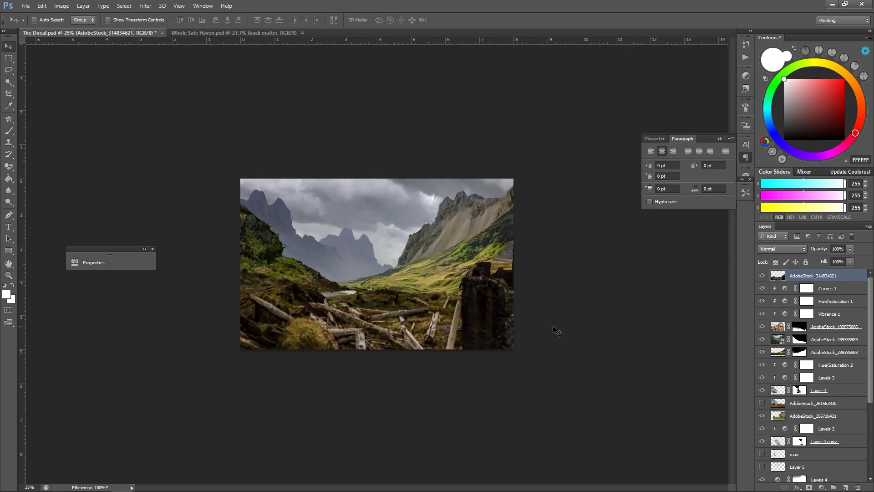
# Mask AdobeStock_314834621 to reveal the stream behind the logs, and darken the photo with a clipped Brightness/Contrast adjustment.
pyautogui.click(809, 487)
pyautogui.press('b')
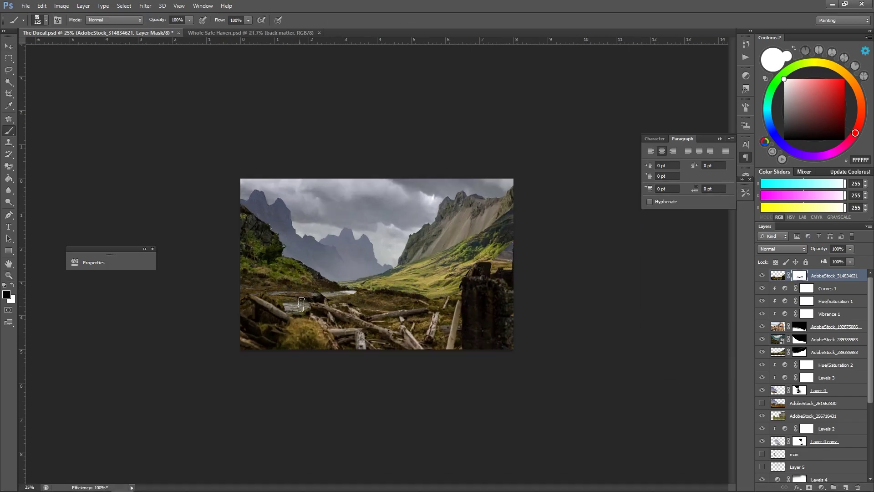
pyautogui.click(821, 487)
pyautogui.click(801, 324)
pyautogui.rightClick(838, 275)
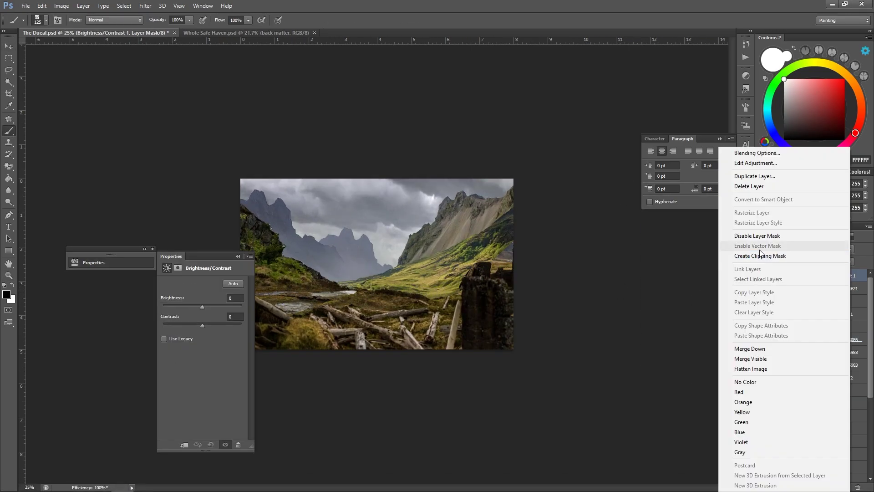
pyautogui.click(728, 144)
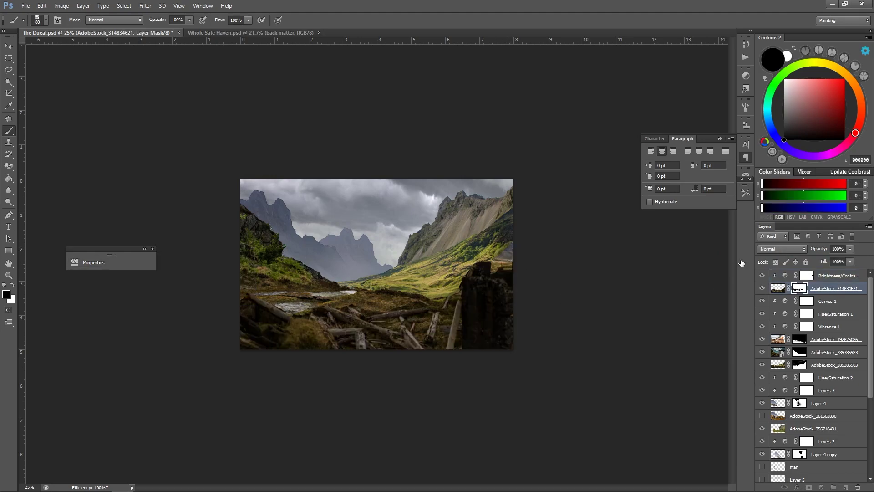
# Duplicate the AdobeStock_314834621 layer, hide the original, and blur the foreground logs and pillar in the copy.
pyautogui.hotkey('alt', '[')
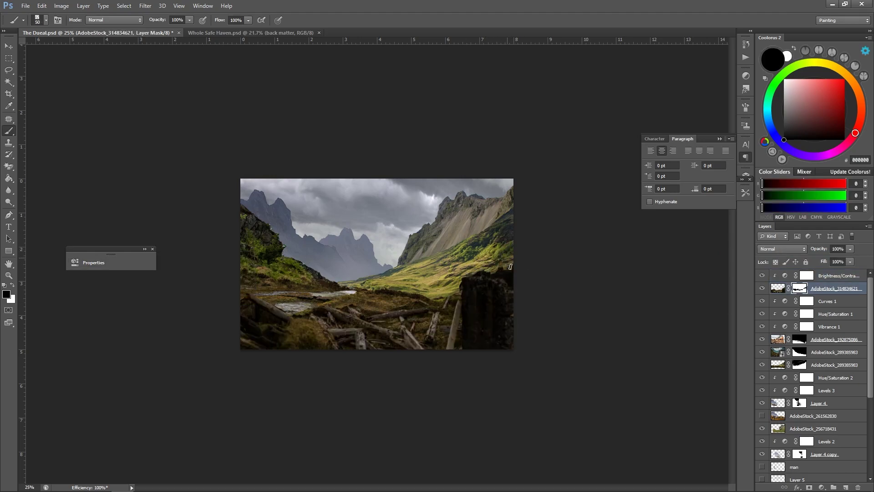
pyautogui.hotkey('ctrl', 'j')
pyautogui.click(762, 301)
pyautogui.click(145, 5)
pyautogui.click(293, 160)
pyautogui.click(163, 214)
# Brush the copy's layer mask over the fallen logs with the soft brush preset to reveal the stream and moss behind them.
pyautogui.click(745, 192)
pyautogui.click(662, 207)
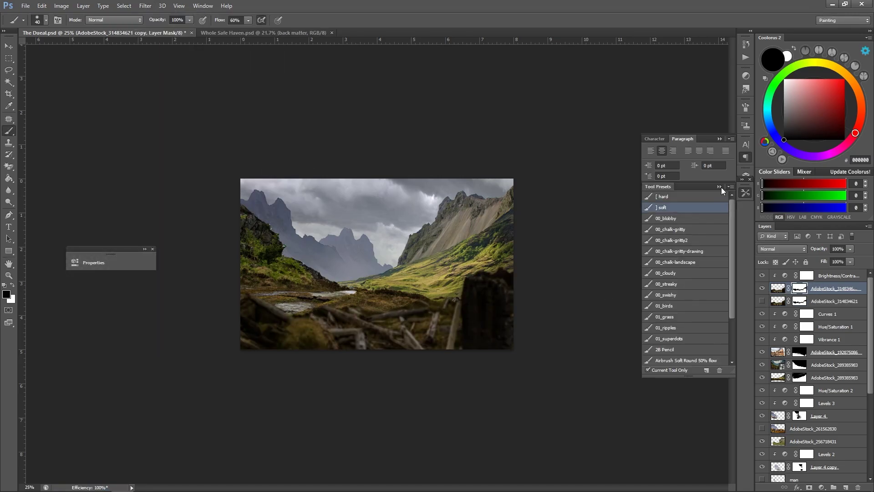
pyautogui.click(720, 187)
pyautogui.moveTo(360, 308)
pyautogui.mouseDown()
pyautogui.moveTo(255, 332)
pyautogui.moveTo(455, 336)
pyautogui.mouseUp()
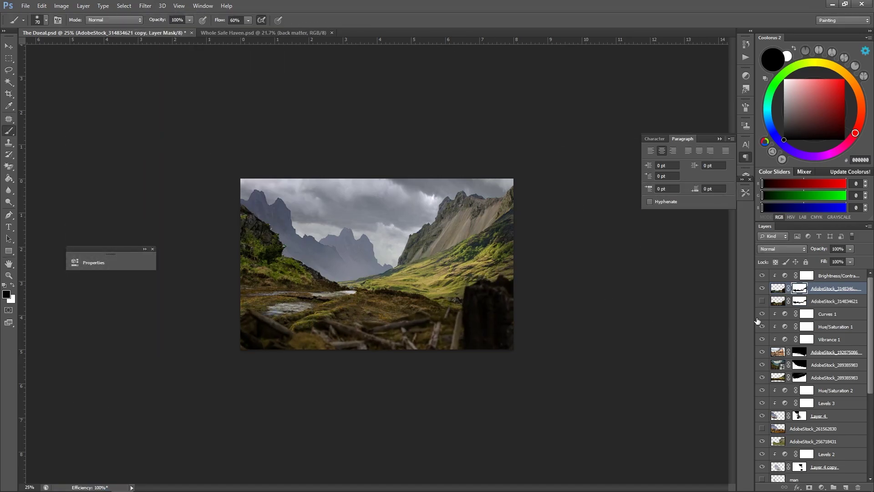
# Darken the foreground logs and pillar further with the clipped Brightness/Contrast adjustment, and brush its mask with a larger brush.
pyautogui.doubleClick(784, 275)
pyautogui.press(']')
pyautogui.press(']')
pyautogui.press(']')
pyautogui.press(']')
pyautogui.press(']')
pyautogui.press(']')
pyautogui.press(']')
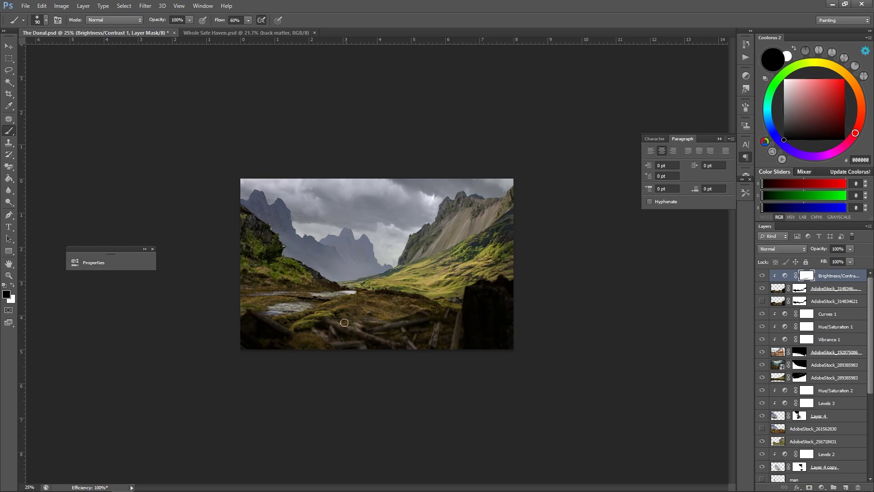
# Mask out more of the fallen logs on the AdobeStock_314834621 copy with a smaller brush.
pyautogui.click(800, 288)
pyautogui.press('[')
pyautogui.press('[')
pyautogui.press('[')
pyautogui.press('[')
pyautogui.press('[')
pyautogui.press('[')
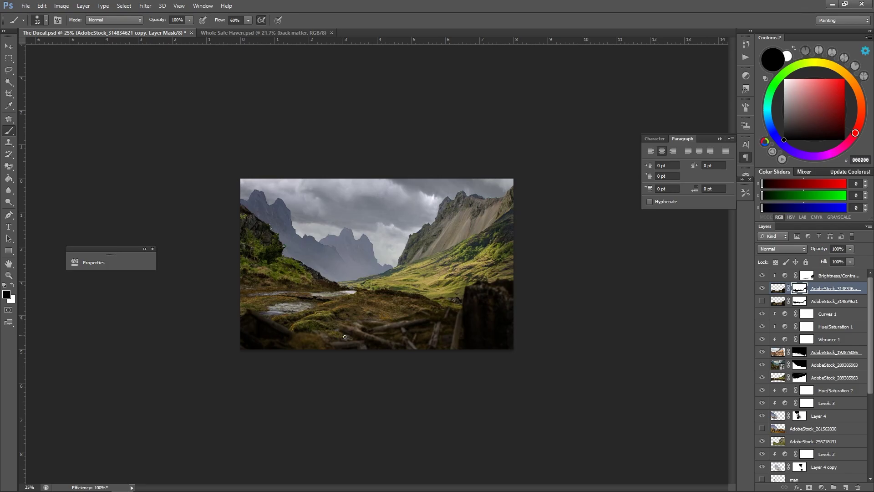
pyautogui.press('z')
pyautogui.moveTo(345, 336)
pyautogui.mouseDown()
pyautogui.moveTo(273, 336)
pyautogui.moveTo(409, 336)
pyautogui.moveTo(346, 337)
pyautogui.mouseUp()
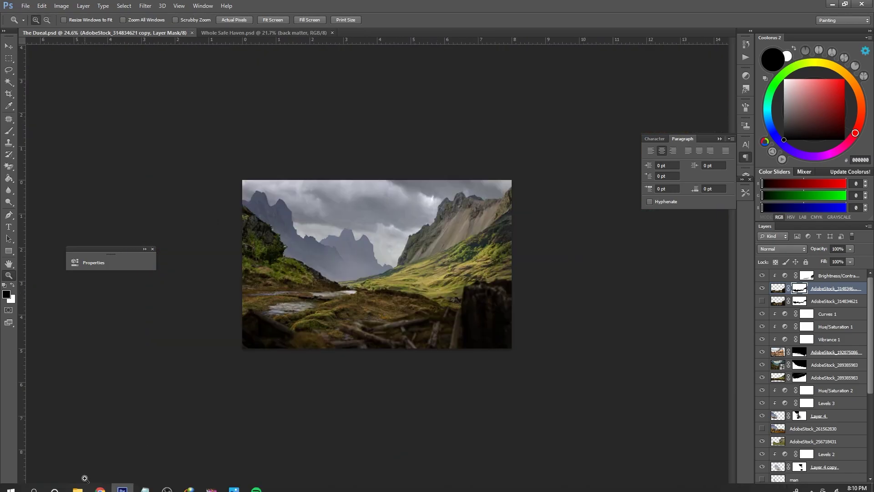
# Place AdobeStock_239524324 in the painting and lower it in the stack to between the two AdobeStock_289385983 layers.
pyautogui.click(77, 490)
pyautogui.moveTo(303, 102); pyautogui.dragTo(413, 252)
pyautogui.press('Return')
pyautogui.hotkey('ctrl', '[')
pyautogui.hotkey('ctrl', '[')
pyautogui.hotkey('ctrl', '[')
pyautogui.hotkey('ctrl', '[')
pyautogui.hotkey('ctrl', '[')
pyautogui.hotkey('ctrl', '[')
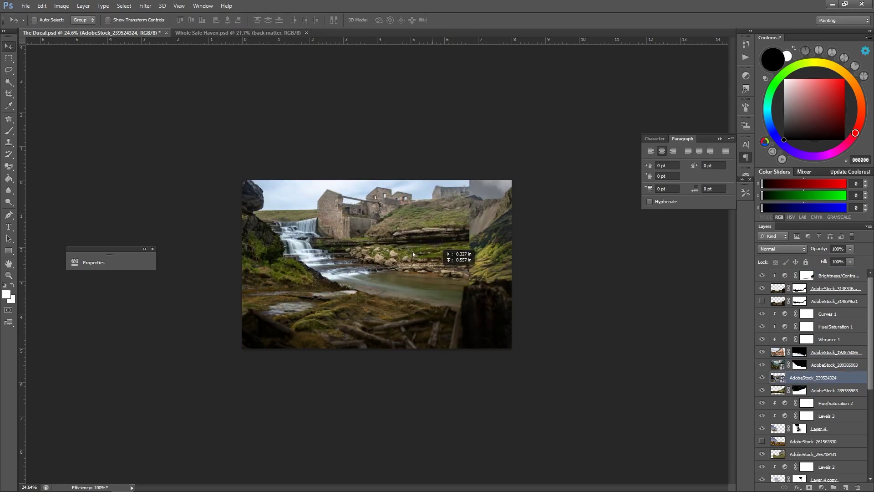
# Scale the waterfall ruin photo to about 33%, position it on the right-hand slope, and rename its layer ruin.
pyautogui.hotkey('ctrl', 't')
pyautogui.moveTo(410, 296); pyautogui.dragTo(439, 291)
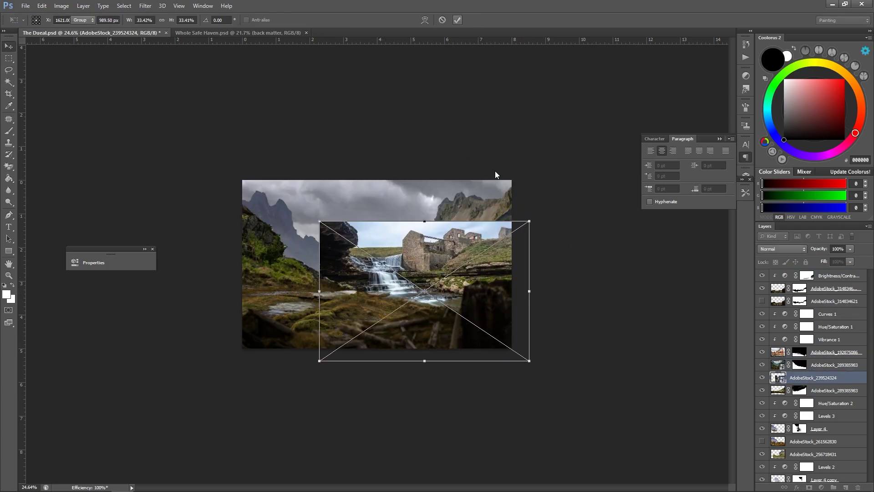
pyautogui.moveTo(459, 256); pyautogui.dragTo(488, 269)
pyautogui.press('Return')
pyautogui.doubleClick(813, 377)
pyautogui.write('r')
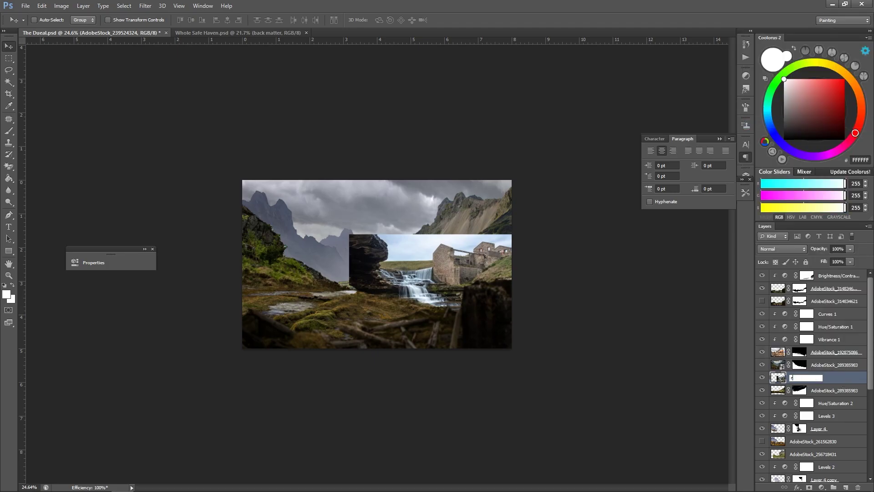
pyautogui.write('uin')
pyautogui.press('Return')
# Outline the sky and cliff around the stone building with the Pen tool and delete them from the ruin layer.
pyautogui.hotkey('ctrl', '+')
pyautogui.press('p')
pyautogui.click(451, 272)
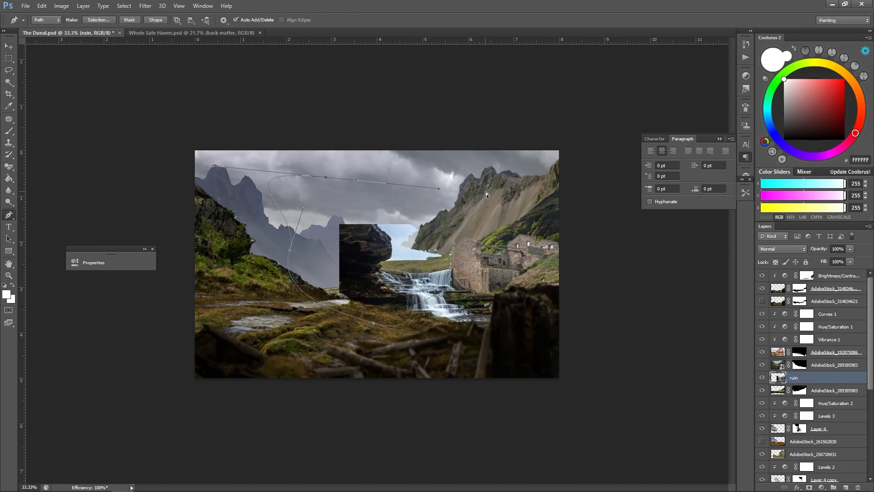
pyautogui.hotkey('ctrl', 'Return')
pyautogui.press('Delete')
pyautogui.hotkey('ctrl', 'd')
# Add a layer mask to the ruin layer and brush out the waterfall and rocks below the building.
pyautogui.press('e')
pyautogui.hotkey('ctrl', '+')
pyautogui.scroll(-5, 598, 225)
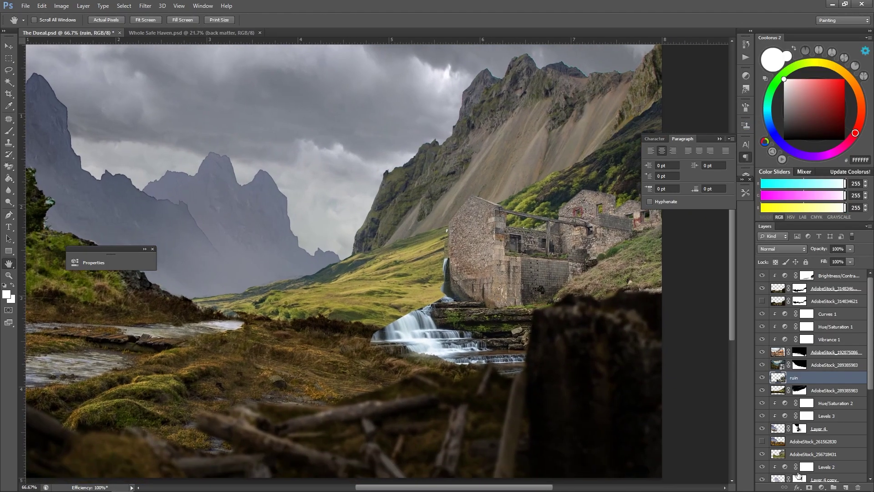
pyautogui.press('b')
pyautogui.moveTo(482, 314); pyautogui.dragTo(458, 307)
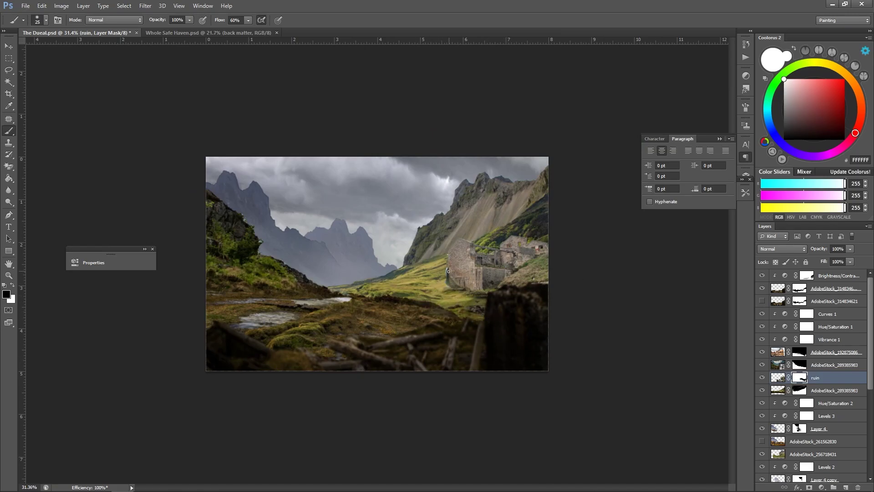
# Refine the ruin's mask with a smaller brush and shift the building slightly toward the canvas's right edge.
pyautogui.scroll(3, 448, 271)
pyautogui.press('[')
pyautogui.press('[')
pyautogui.moveTo(675, 299); pyautogui.dragTo(539, 279)
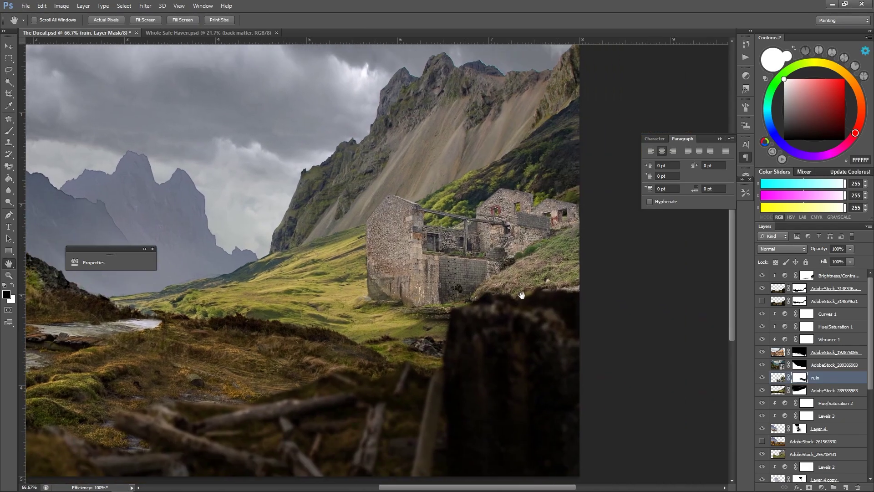
pyautogui.moveTo(829, 390); pyautogui.dragTo(829, 371)
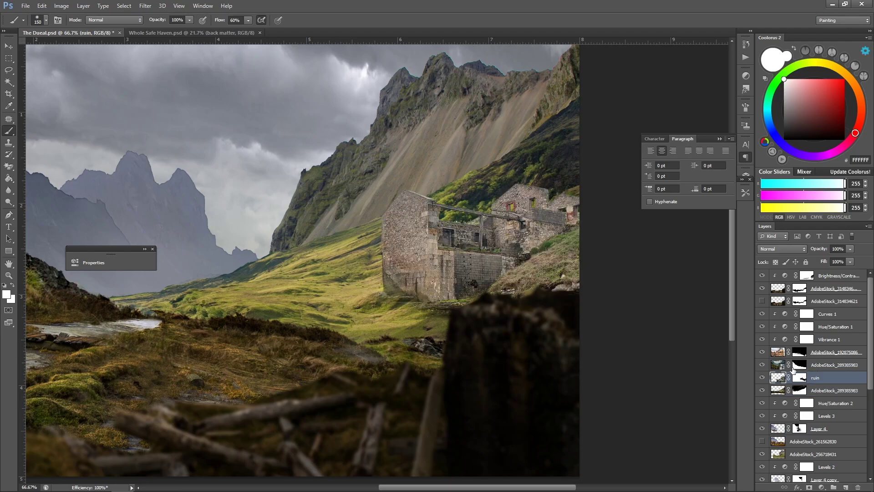
pyautogui.click(800, 377)
pyautogui.press('x')
# Clip a Curves adjustment to the ruin layer and darken the building, mapping input 80 to output 58 and lowering the highlights.
pyautogui.click(821, 487)
pyautogui.click(801, 345)
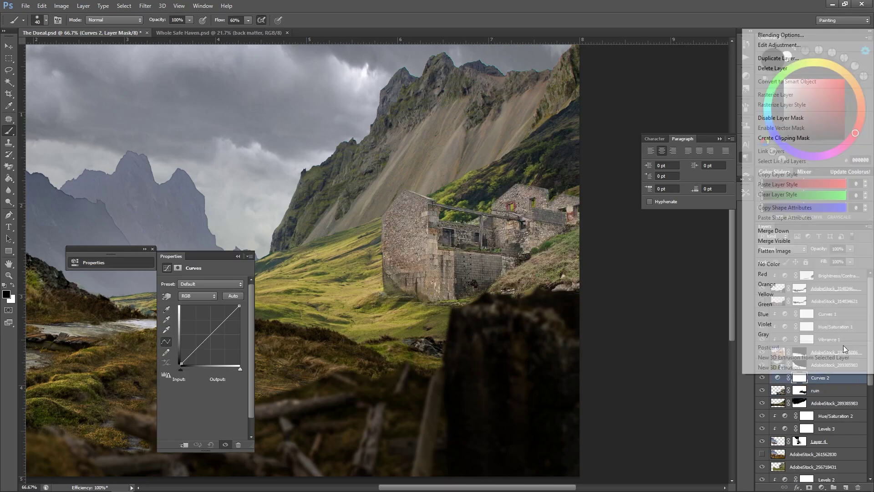
pyautogui.click(227, 324)
pyautogui.moveTo(197, 348); pyautogui.dragTo(196, 350)
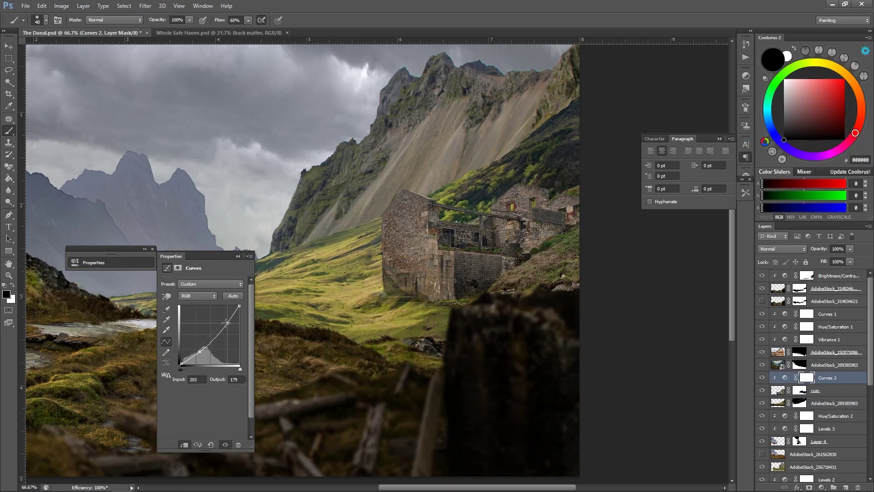
pyautogui.moveTo(227, 323); pyautogui.dragTo(227, 325)
# Refine the ruin's layer mask along the building's base with a small brush, and brush the Curves 2 mask over the building.
pyautogui.hotkey('ctrl', '-')
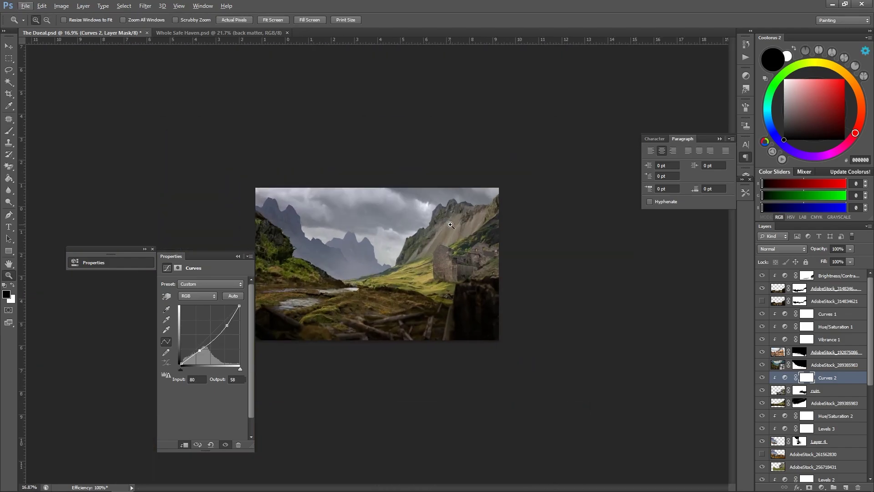
pyautogui.click(800, 390)
pyautogui.press('[')
pyautogui.press('[')
pyautogui.press('x')
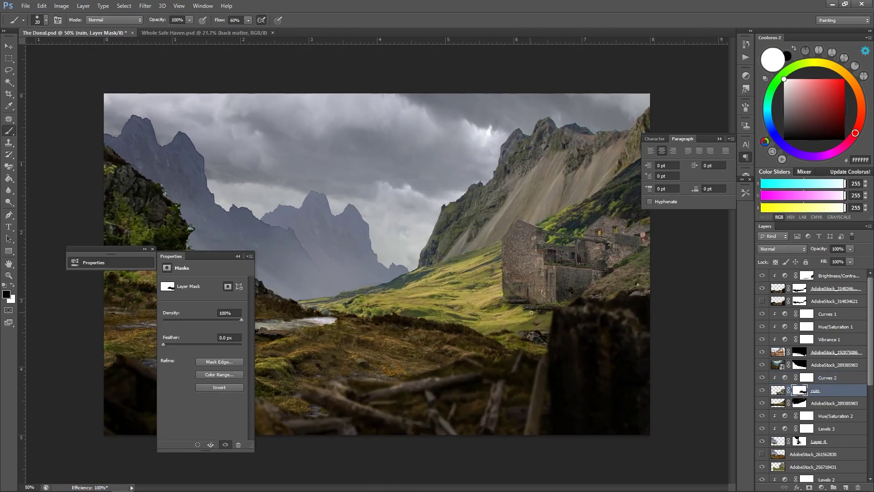
pyautogui.press('x')
pyautogui.press('x')
pyautogui.press('x')
pyautogui.press('x')
pyautogui.press('x')
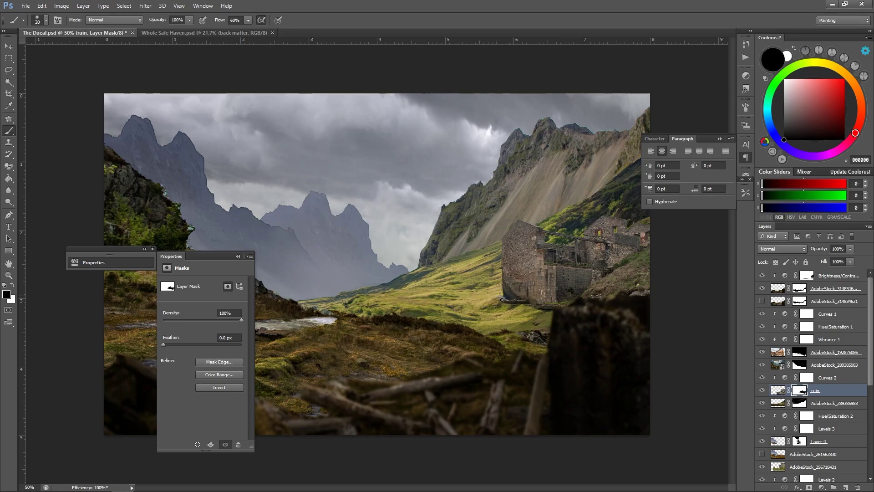
pyautogui.press('space')
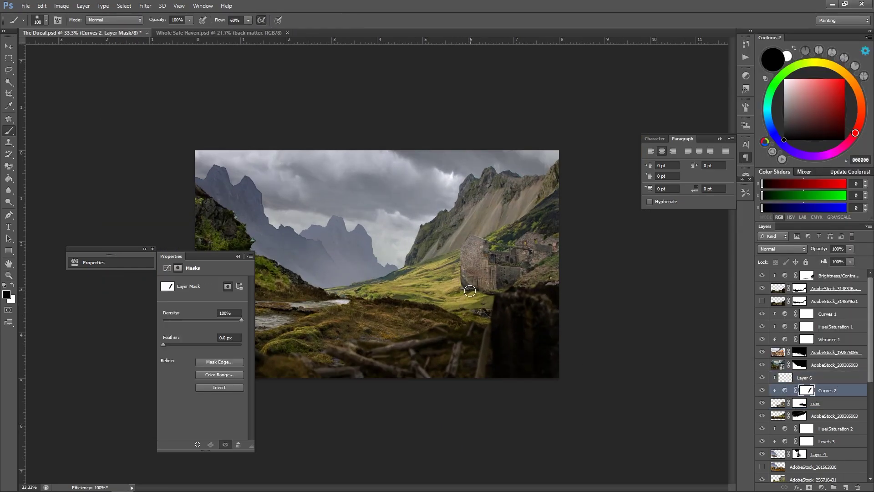
# Move the ruin slightly up the slope and rework its mask so the base blends into the grass.
pyautogui.click(830, 402)
pyautogui.moveTo(419, 296); pyautogui.dragTo(428, 289)
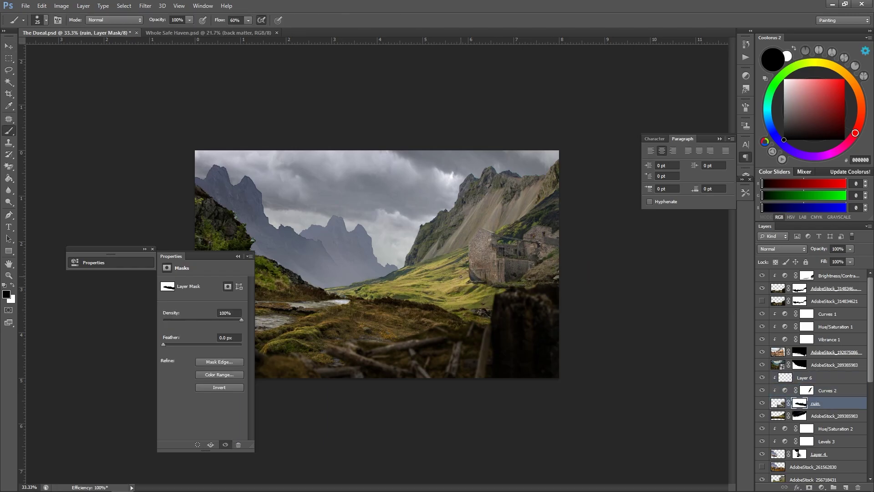
pyautogui.scroll(5, 501, 264)
pyautogui.scroll(-5, 410, 273)
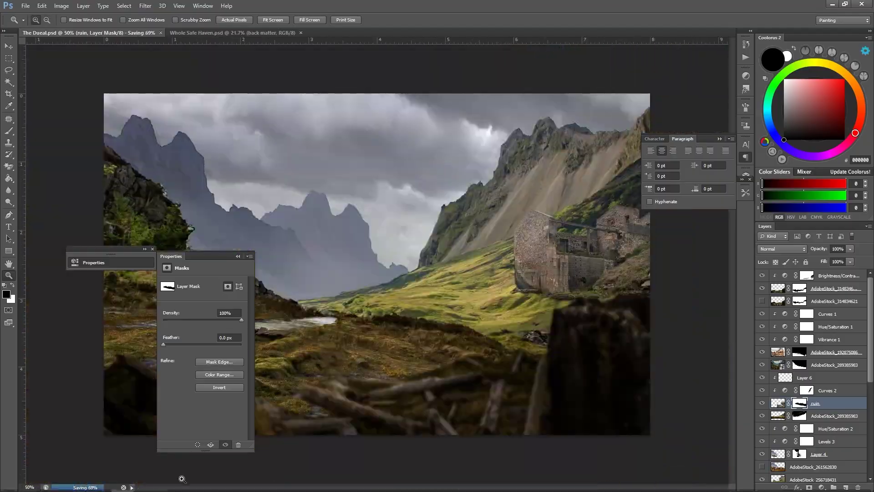
# Place AdobeStock_228012128 above Layer 6 and fit its stone steps onto the slope below the ruin.
pyautogui.moveTo(251, 102); pyautogui.dragTo(271, 109)
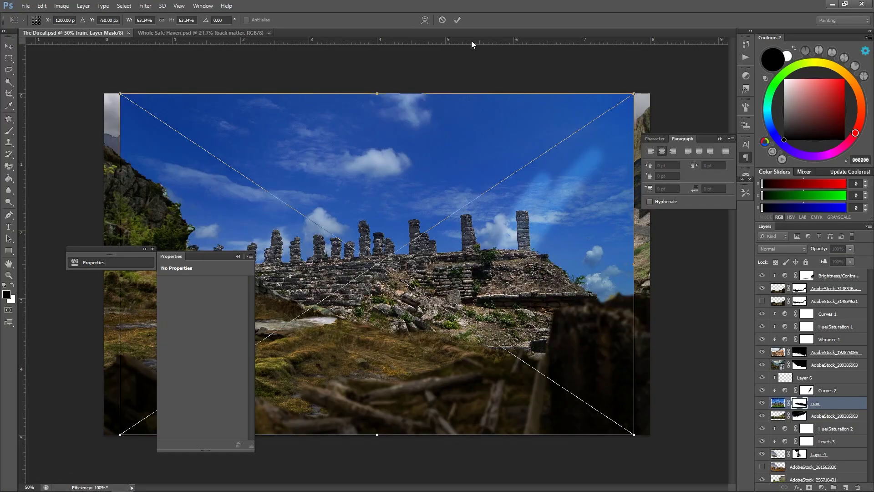
pyautogui.press('Return')
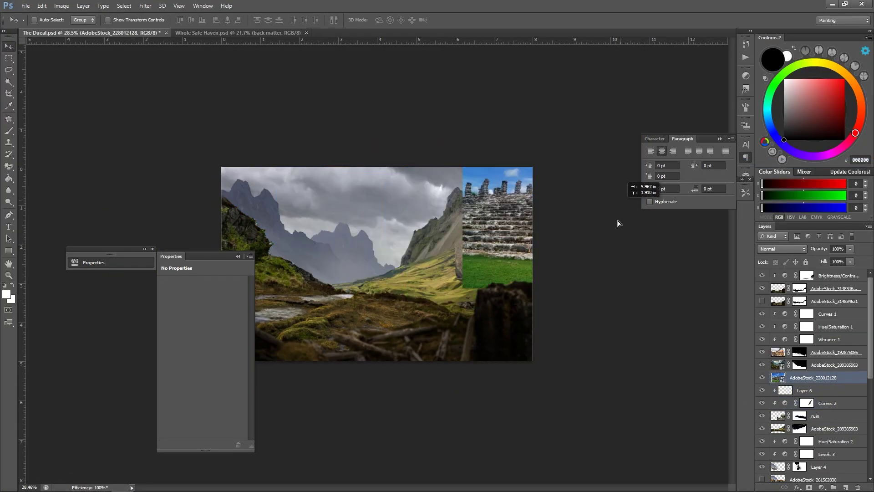
pyautogui.hotkey('ctrl', 't')
pyautogui.moveTo(546, 255)
pyautogui.mouseDown()
pyautogui.moveTo(364, 274)
pyautogui.moveTo(437, 273)
pyautogui.moveTo(410, 300)
pyautogui.moveTo(364, 319)
pyautogui.moveTo(355, 346)
pyautogui.mouseUp()
pyautogui.hotkey('ctrl', 't')
pyautogui.click(457, 19)
pyautogui.scroll(3, 482, 176)
# Add a black mask to AdobeStock_228012128 and paint in only the stone steps leading to the ruin.
pyautogui.keyDown('alt'); pyautogui.click(809, 487); pyautogui.keyUp('alt')
pyautogui.press('b')
pyautogui.press('x')
pyautogui.press('x')
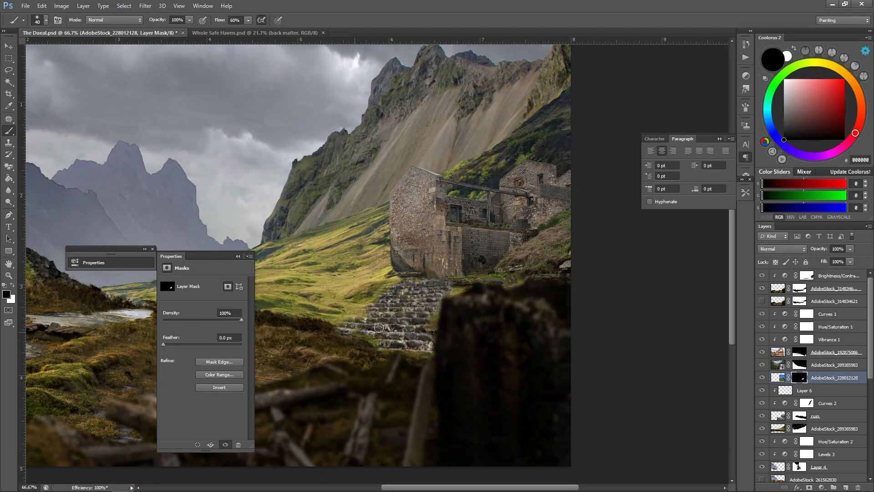
# Refine the edges of the stone steps on their mask with smaller black and white brushes, and save the document.
pyautogui.press('x')
pyautogui.press('[')
pyautogui.press('[')
pyautogui.press('[')
pyautogui.press('x')
pyautogui.press('[')
pyautogui.press('x')
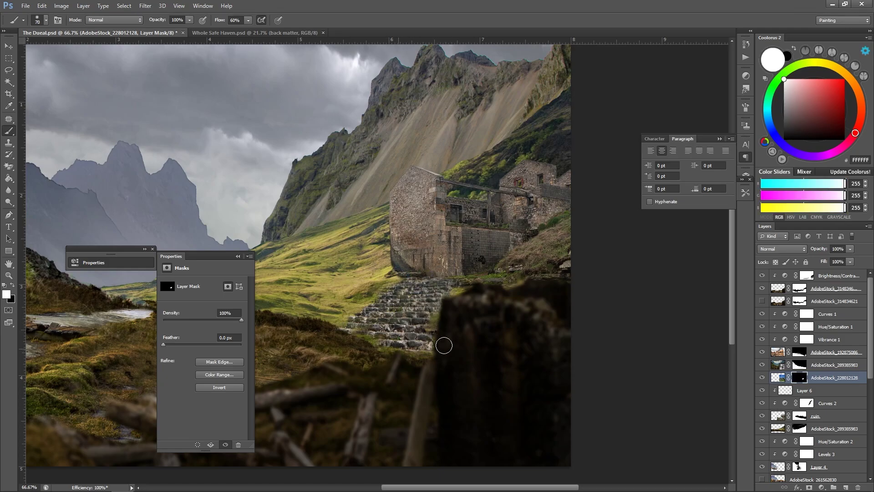
pyautogui.press('x')
pyautogui.hotkey('ctrl', '-')
pyautogui.hotkey('ctrl', '0')
pyautogui.hotkey('ctrl', 's')
# Place AdobeStock_246556744 above the steps layer at about 24% scale and position its rocky hillside over the slope.
pyautogui.press('h')
pyautogui.click(98, 484)
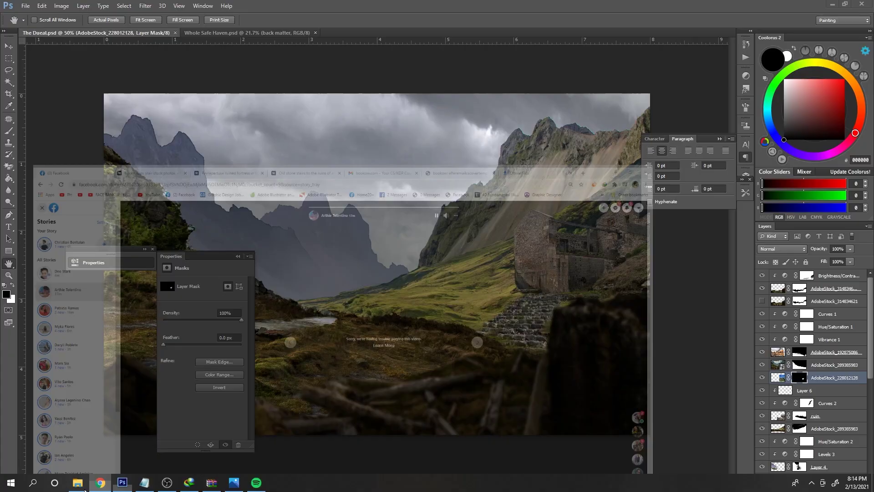
pyautogui.click(77, 483)
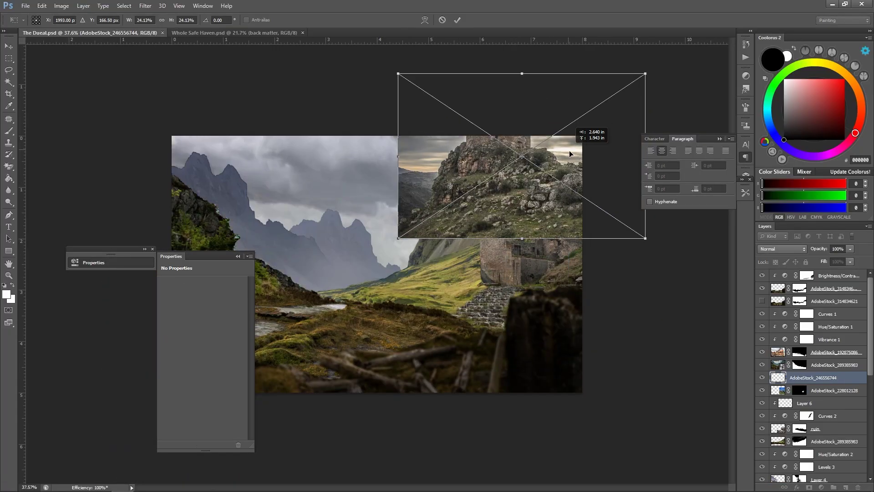
pyautogui.moveTo(569, 153)
pyautogui.mouseDown()
pyautogui.moveTo(451, 230)
pyautogui.moveTo(504, 132)
pyautogui.moveTo(591, 136)
pyautogui.mouseUp()
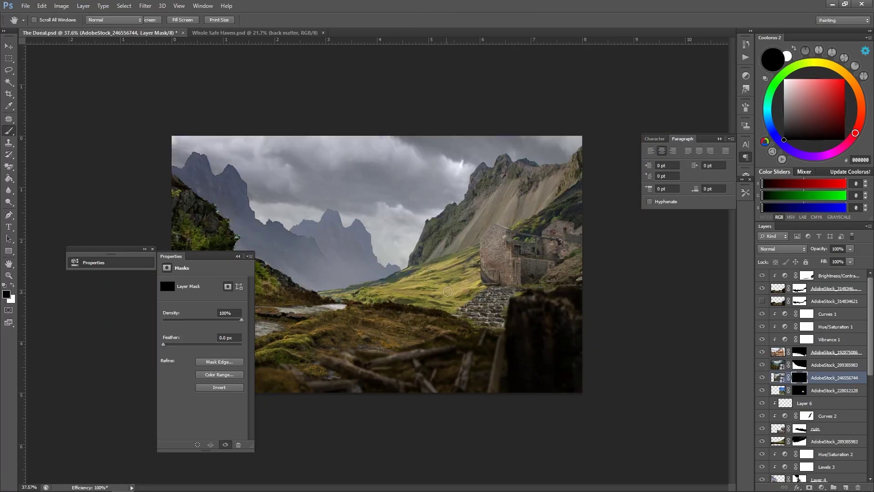
# Paint the black mask of AdobeStock_246556744 in white to reveal the rocks on the slope beside the stone steps.
pyautogui.moveTo(467, 282)
pyautogui.mouseDown()
pyautogui.moveTo(400, 298)
pyautogui.moveTo(455, 292)
pyautogui.mouseUp()
pyautogui.press('[')
pyautogui.press('[')
pyautogui.press('[')
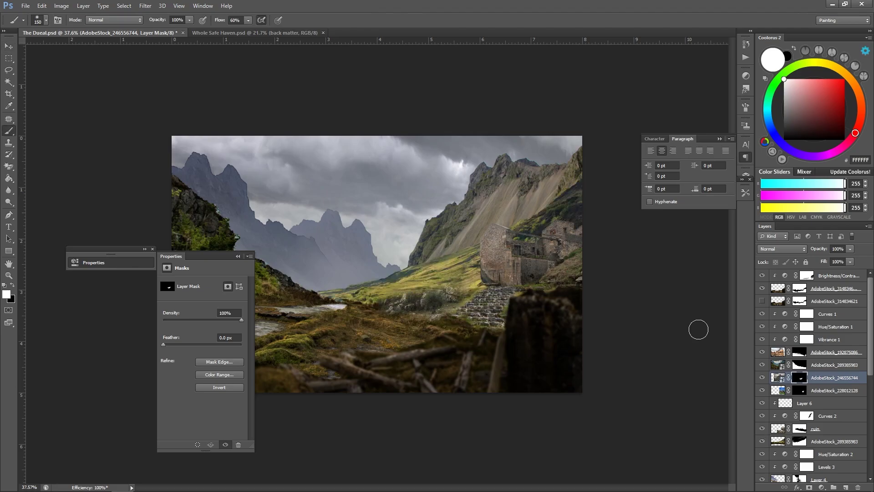
pyautogui.moveTo(387, 291)
pyautogui.mouseDown()
pyautogui.moveTo(435, 320)
pyautogui.moveTo(482, 285)
pyautogui.mouseUp()
# Blend the rocks up to the ruin's wall and into the grass by refining their mask with smaller brushes.
pyautogui.press('x')
pyautogui.press('[')
pyautogui.press('[')
pyautogui.press('[')
pyautogui.hotkey('ctrl', '1')
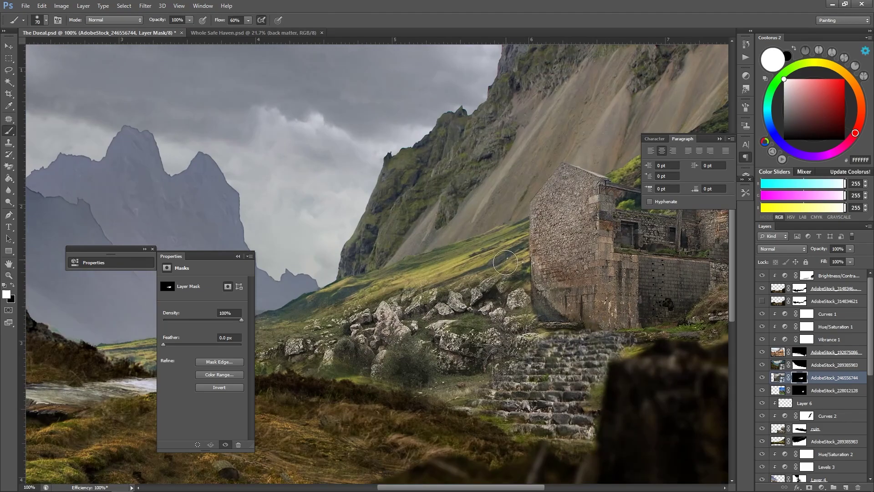
pyautogui.press('[')
pyautogui.press('[')
pyautogui.press('[')
pyautogui.moveTo(524, 254); pyautogui.dragTo(391, 291)
pyautogui.press('[')
pyautogui.press('x')
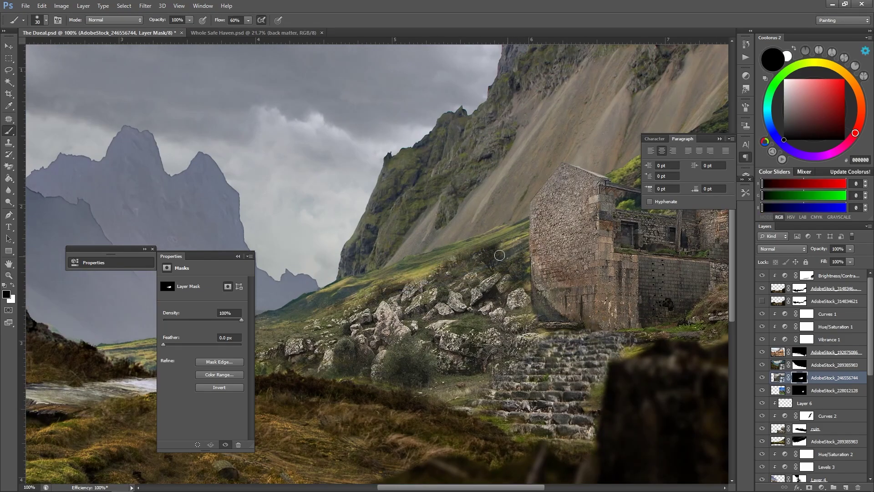
# Examine how the rocks, stone steps and ruin blend into the valley, both up close and in the whole picture.
pyautogui.hotkey('ctrl', '-')
pyautogui.press('z')
pyautogui.keyDown('alt'); pyautogui.click(465, 299); pyautogui.keyUp('alt')
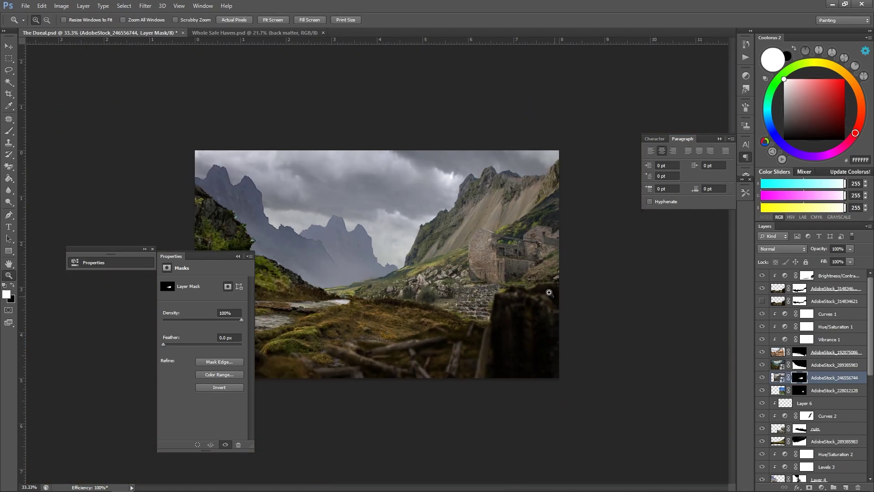
pyautogui.click(465, 300)
pyautogui.scroll(-3, 465, 299)
pyautogui.scroll(1, 466, 299)
pyautogui.scroll(3, 465, 299)
pyautogui.press('h')
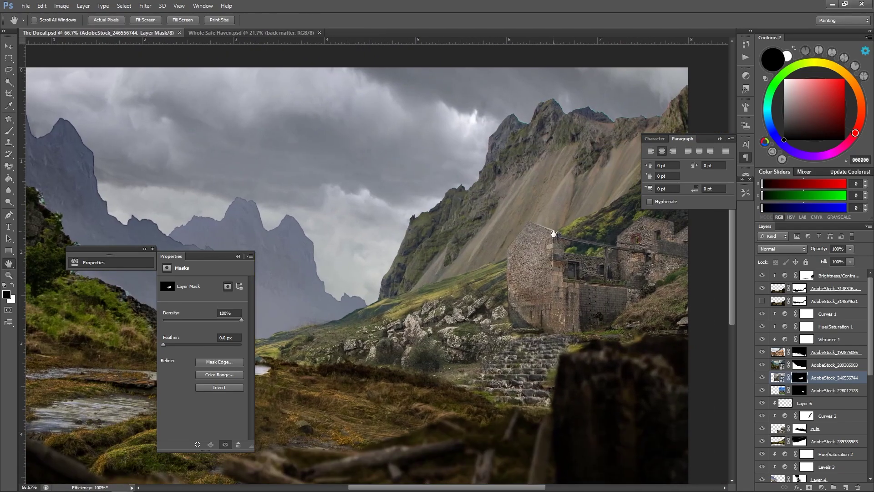
pyautogui.moveTo(607, 239); pyautogui.dragTo(528, 239)
pyautogui.scroll(-3, 598, 264)
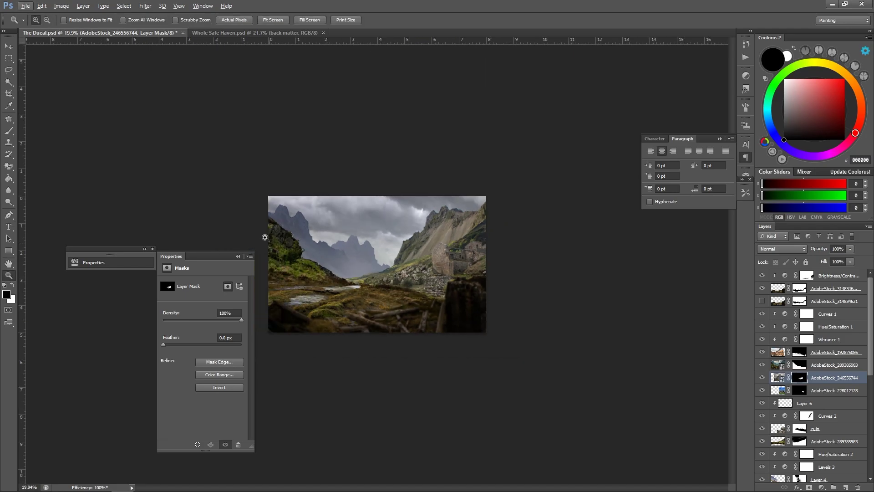
# Clean up the left hillside's edge against the mountains by refining the AdobeStock_289385983 mask in black with a small brush.
pyautogui.hotkey('ctrl', '+')
pyautogui.hotkey('ctrl', '+')
pyautogui.hotkey('ctrl', '+')
pyautogui.hotkey('ctrl', '+')
pyautogui.press('b')
pyautogui.click(762, 365)
pyautogui.click(799, 364)
pyautogui.press('[')
pyautogui.press('[')
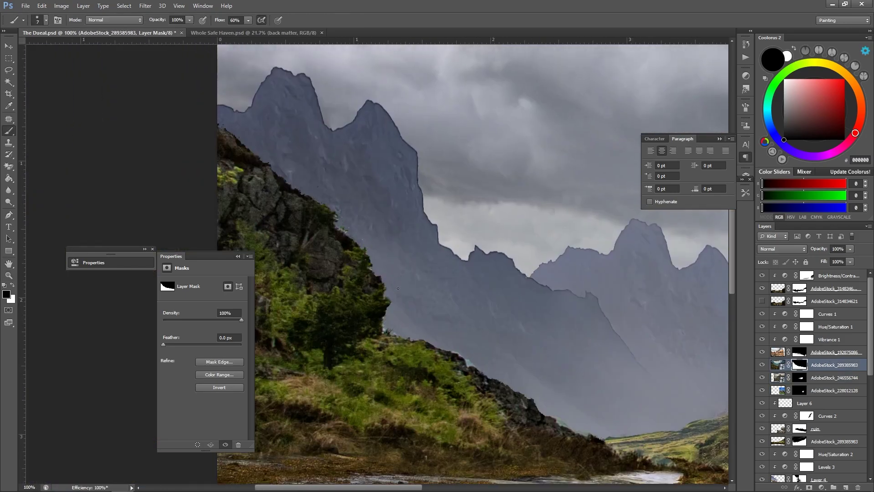
pyautogui.scroll(-3, 484, 367)
pyautogui.hscroll(5, 473, 365)
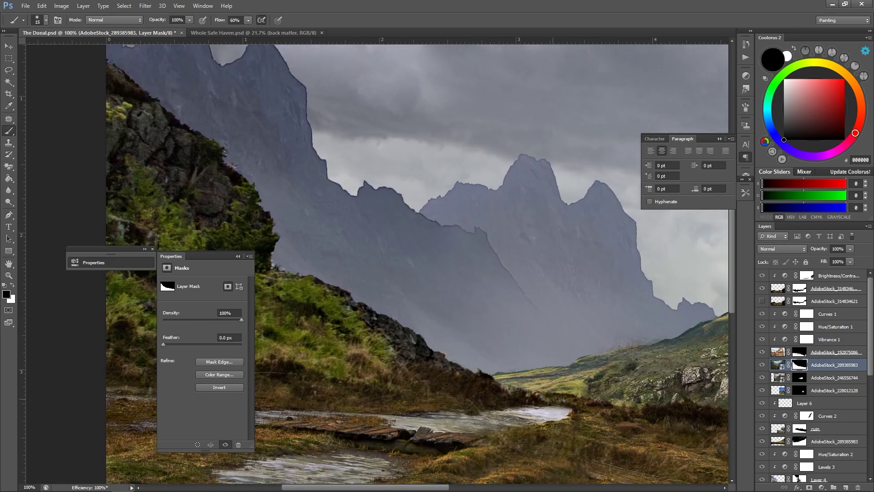
# Examine the overall balance of the valley composition at several magnifications.
pyautogui.hotkey('ctrl', '-')
pyautogui.hotkey('ctrl', '-')
pyautogui.hotkey('ctrl', '-')
pyautogui.hotkey('ctrl', '-')
pyautogui.hotkey('ctrl', '+')
pyautogui.press('z')
pyautogui.hotkey('ctrl', '-')
pyautogui.hotkey('ctrl', '-')
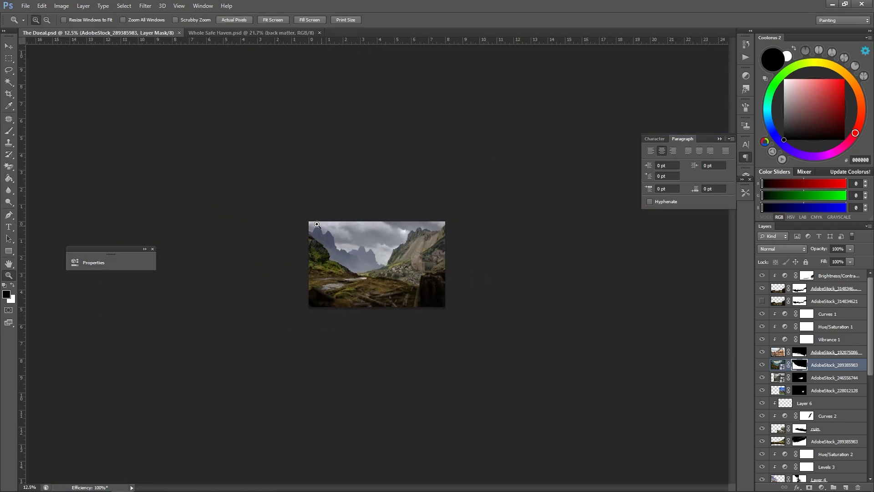
pyautogui.hotkey('ctrl', '+')
pyautogui.hotkey('ctrl', '+')
pyautogui.hotkey('ctrl', '+')
pyautogui.scroll(-1, 829, 378)
# Toggle the visibility of the ruin, AdobeStock_289385983 and AdobeStock_256718431 layers to see which part of the scene each covers.
pyautogui.click(760, 404)
pyautogui.click(761, 404)
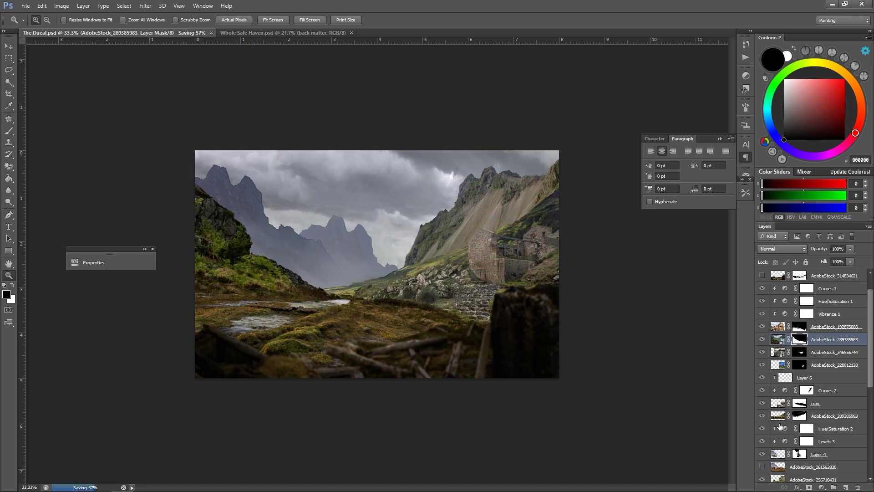
pyautogui.scroll(1, 761, 392)
pyautogui.click(761, 365)
pyautogui.click(760, 365)
pyautogui.scroll(-3, 759, 431)
pyautogui.click(762, 419)
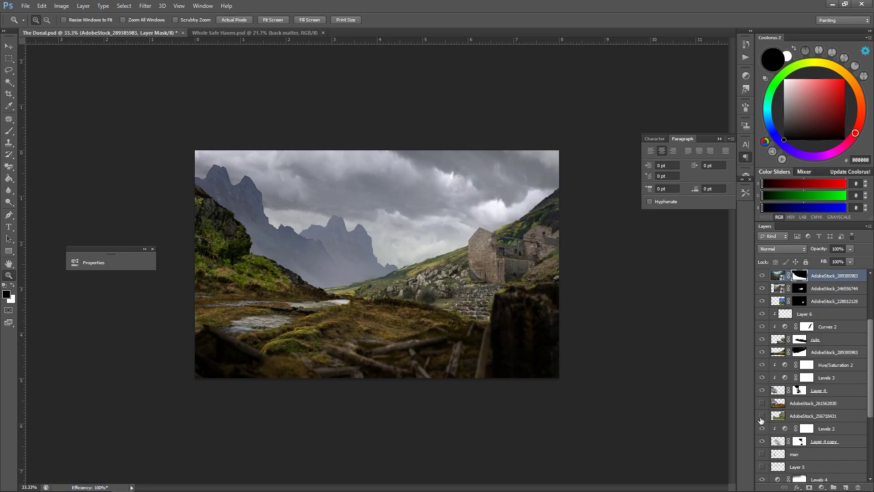
pyautogui.click(761, 418)
# Add a clipped Levels adjustment to the mountain layer AdobeStock_256718431 and raise its output black level slightly to haze the slope.
pyautogui.doubleClick(785, 415)
pyautogui.moveTo(175, 378); pyautogui.dragTo(181, 379)
pyautogui.scroll(3, 455, 228)
pyautogui.scroll(-3, 455, 228)
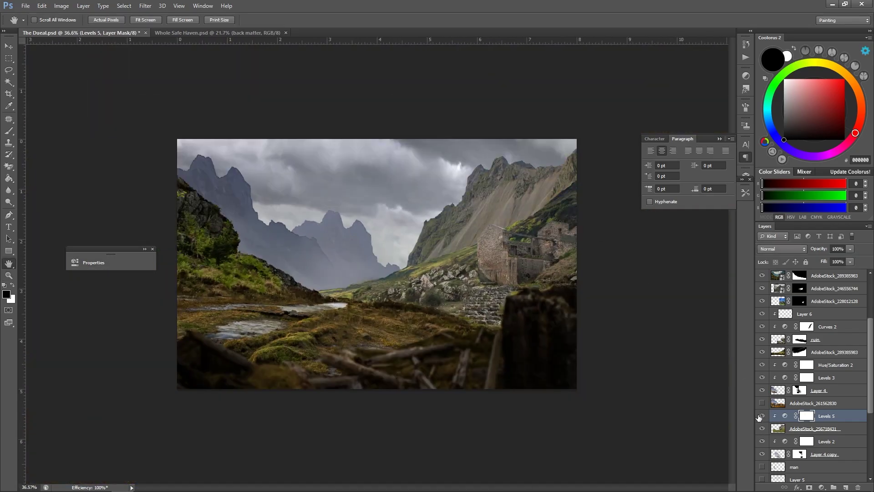
# Duplicate AdobeStock_256718431 with its Levels adjustment and mask the copy into a smaller peak at the far end of the valley.
pyautogui.hotkey('ctrl', '+')
pyautogui.hotkey('ctrl', 'j')
pyautogui.press('b')
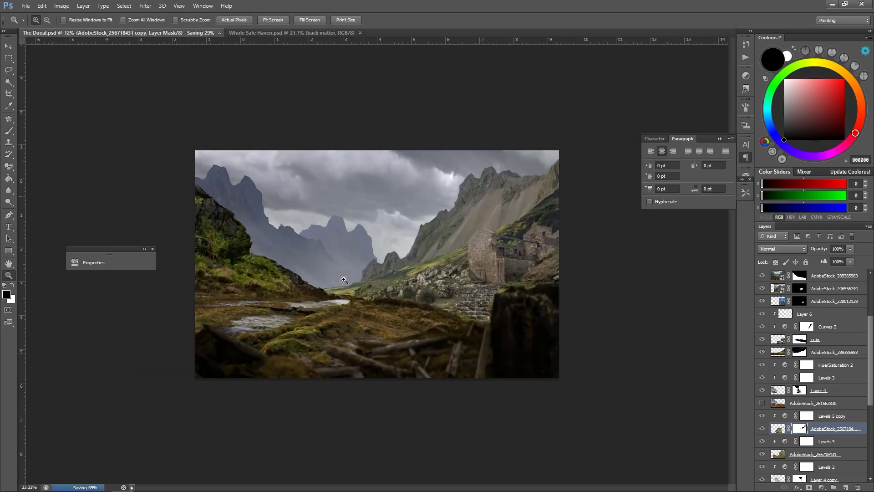
# Add a clipped layer above the small peak's Levels adjustment and brush sampled blue-grey haze over that peak.
pyautogui.scroll(2, 234, 300)
pyautogui.hotkey('ctrl', 'shift', 'alt', 'n')
pyautogui.hotkey('ctrl', 'alt', 'g')
pyautogui.press(']')
pyautogui.press(']')
pyautogui.press(']')
pyautogui.keyDown('alt'); pyautogui.click(382, 272); pyautogui.keyUp('alt')
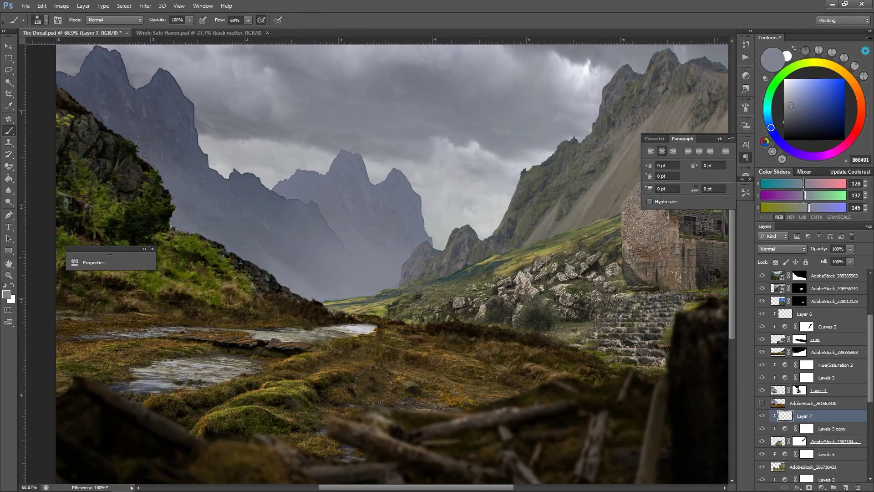
pyautogui.moveTo(466, 347); pyautogui.dragTo(420, 361)
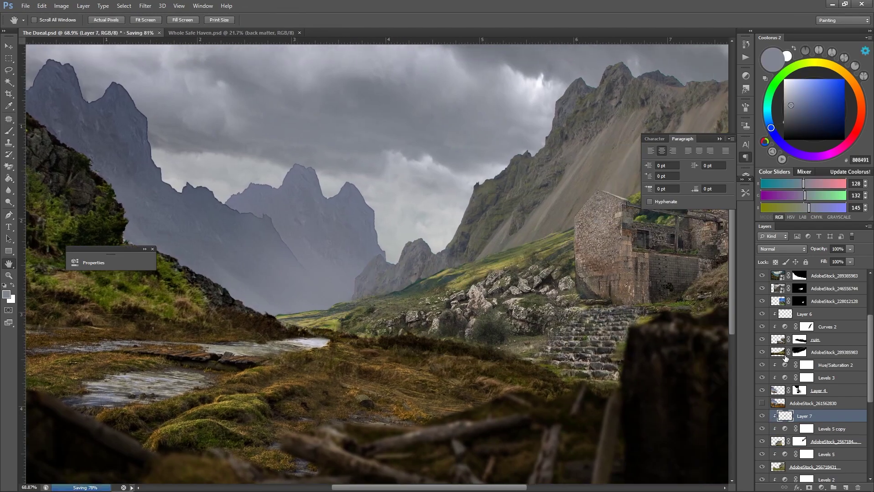
# Soften the grassy right slope's edge on its AdobeStock_289385983 layer using the Blur tool at 51% strength, and save the document.
pyautogui.click(785, 358)
pyautogui.press('r')
pyautogui.hotkey('ctrl', 's')
pyautogui.hscroll(5, 542, 261)
pyautogui.scroll(2, 469, 179)
pyautogui.press('[')
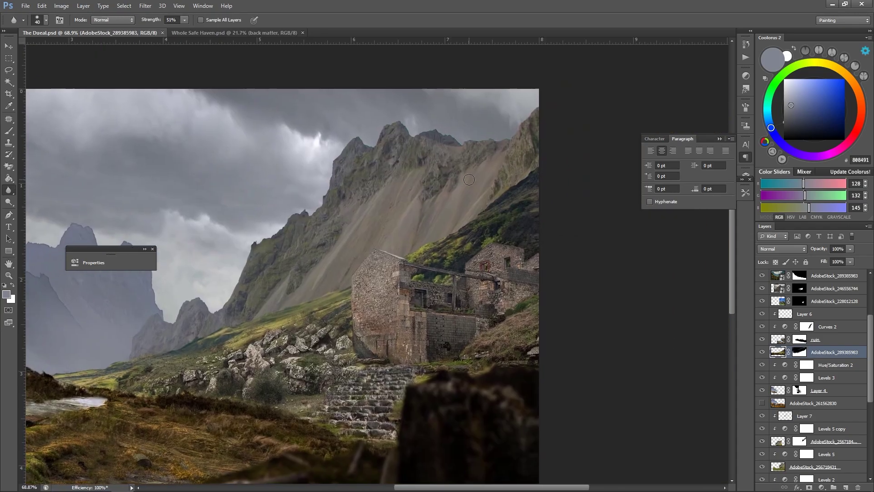
# Create a layer named fog beneath the right slope's AdobeStock_289385983 layer, and choose the 00_cloudy brush with a sampled light grey.
pyautogui.click(845, 487)
pyautogui.press('b')
pyautogui.click(746, 194)
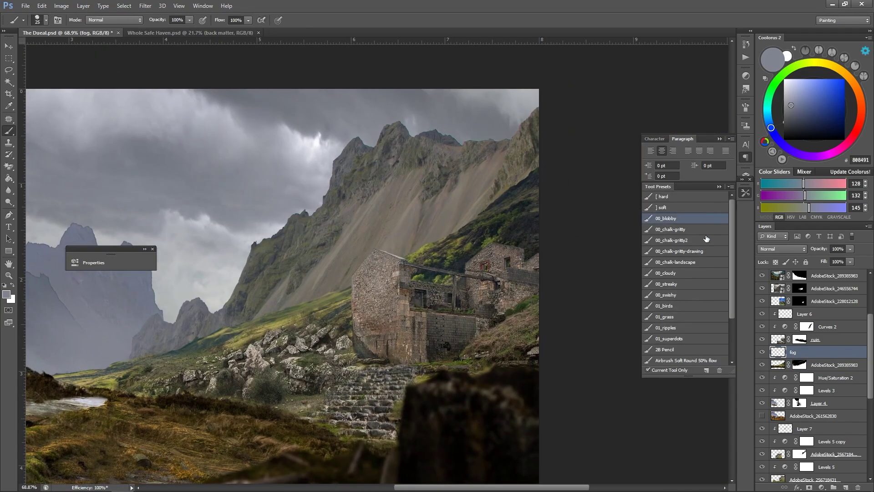
pyautogui.click(669, 273)
pyautogui.keyDown('alt'); pyautogui.click(432, 182); pyautogui.keyUp('alt')
pyautogui.moveTo(805, 353); pyautogui.dragTo(805, 365)
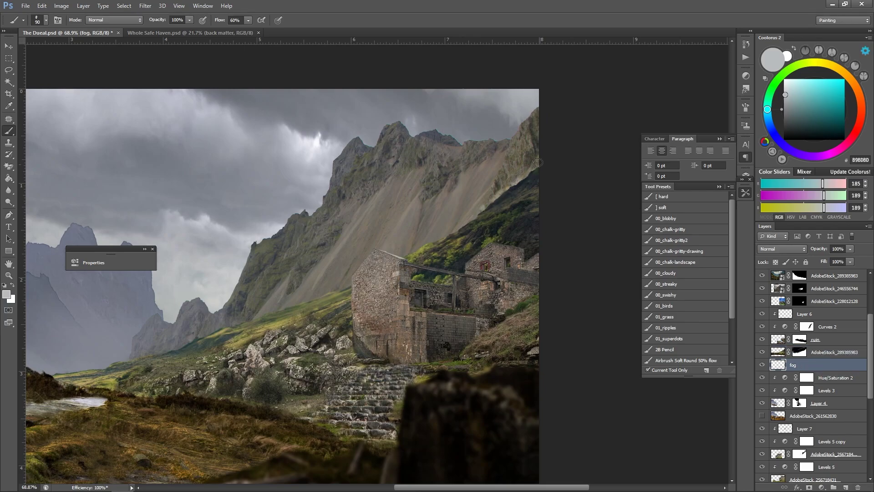
# Paint white fog on the fog layer along the foot of the scree, behind the grassy slope and ruin.
pyautogui.press('F5')
pyautogui.press('F5')
pyautogui.keyDown('alt'); pyautogui.click(438, 223); pyautogui.keyUp('alt')
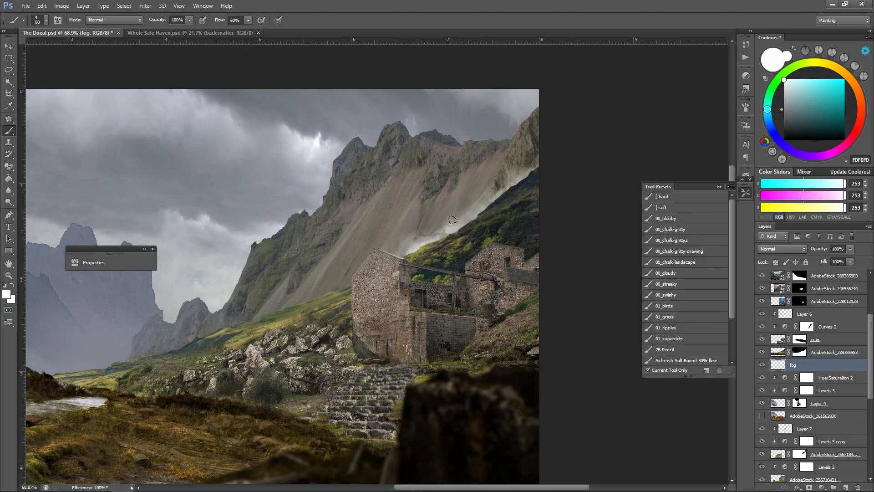
pyautogui.press(']')
pyautogui.press(']')
pyautogui.press(']')
pyautogui.press(']')
pyautogui.keyDown('alt'); pyautogui.click(403, 288); pyautogui.keyUp('alt')
pyautogui.press('x')
pyautogui.press(']')
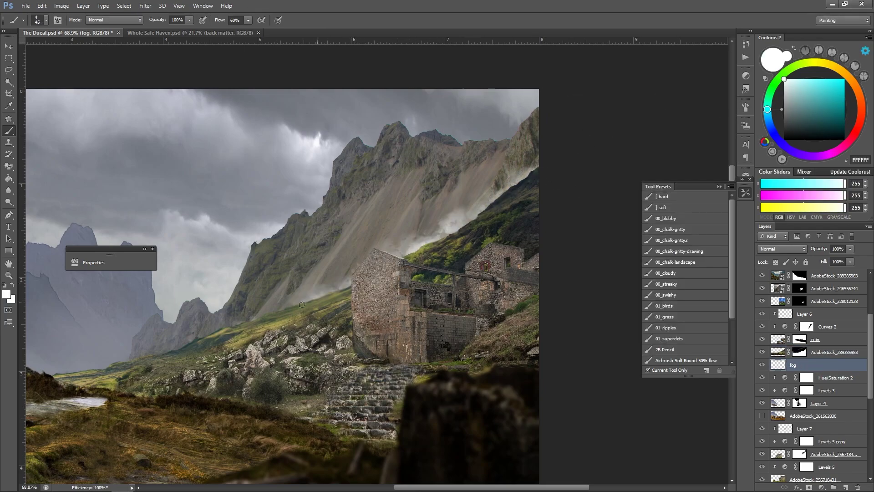
pyautogui.moveTo(382, 290); pyautogui.dragTo(542, 274)
# Refine the fog at the foot of the mountain with a smaller brush, following the slope down into the valley.
pyautogui.click(46, 20)
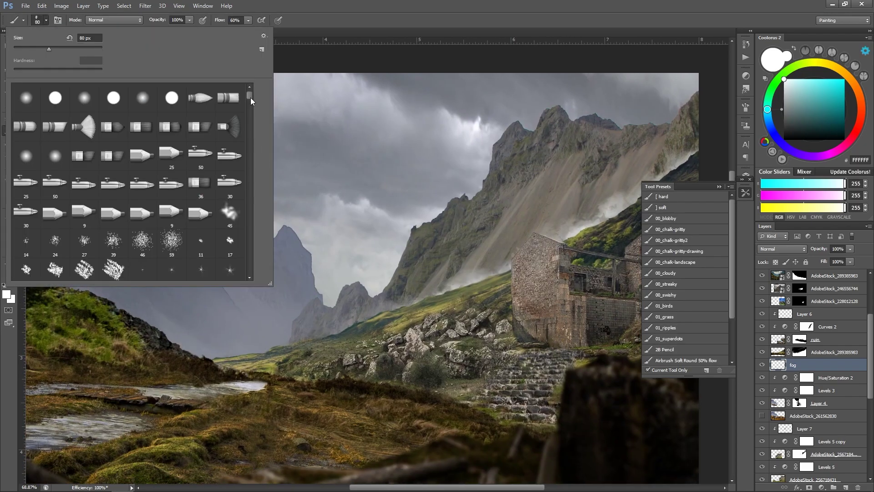
pyautogui.press('F5')
pyautogui.press('[')
pyautogui.press('F5')
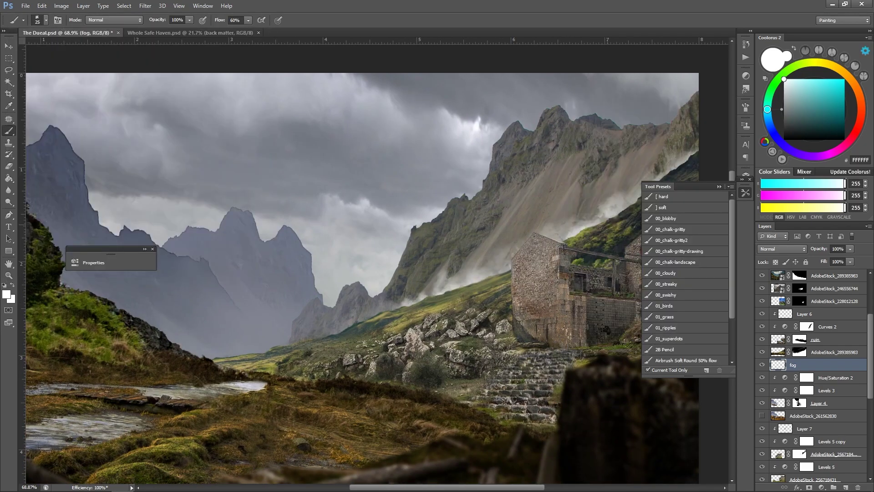
pyautogui.press('h')
pyautogui.moveTo(628, 172); pyautogui.dragTo(564, 204)
# Clip a layer named top fog to the right slope's AdobeStock_289385983 layer and brush mist over the grass around the ruin.
pyautogui.click(779, 352)
pyautogui.click(800, 351)
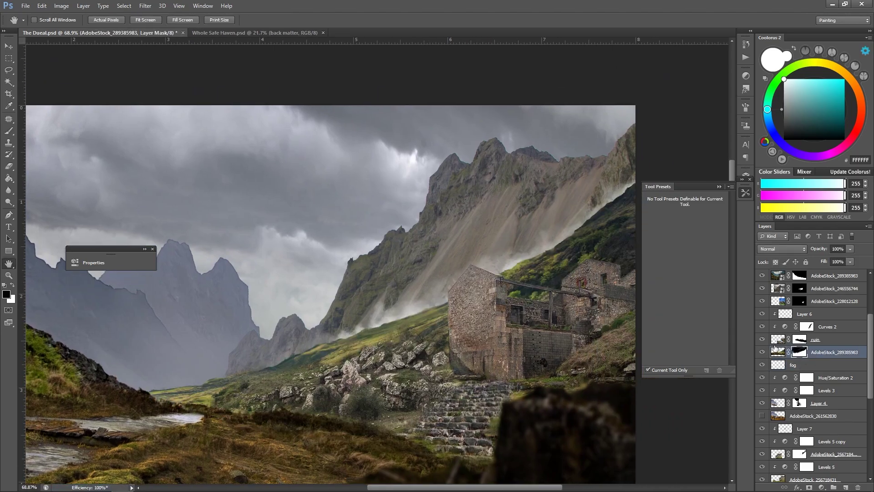
pyautogui.press('b')
pyautogui.press('x')
pyautogui.hotkey('ctrl', 'shift', 'alt', 'n')
pyautogui.press('x')
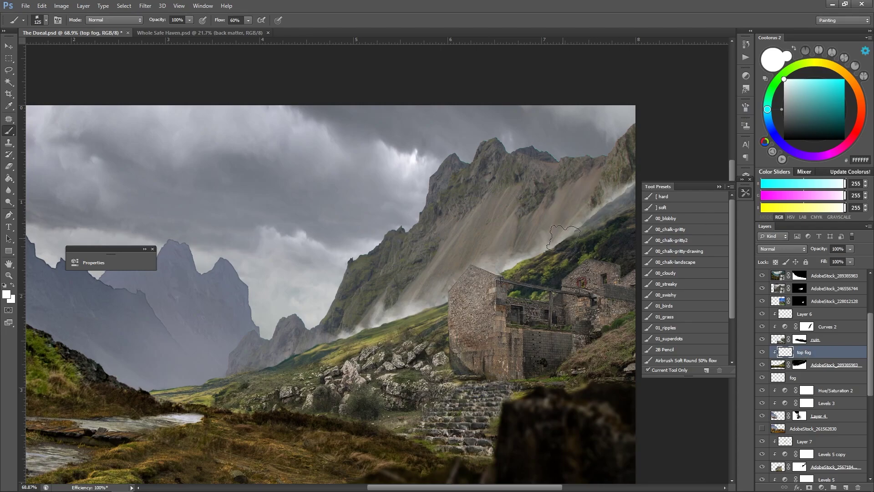
pyautogui.press(']')
pyautogui.keyDown('alt'); pyautogui.click(514, 269); pyautogui.keyUp('alt')
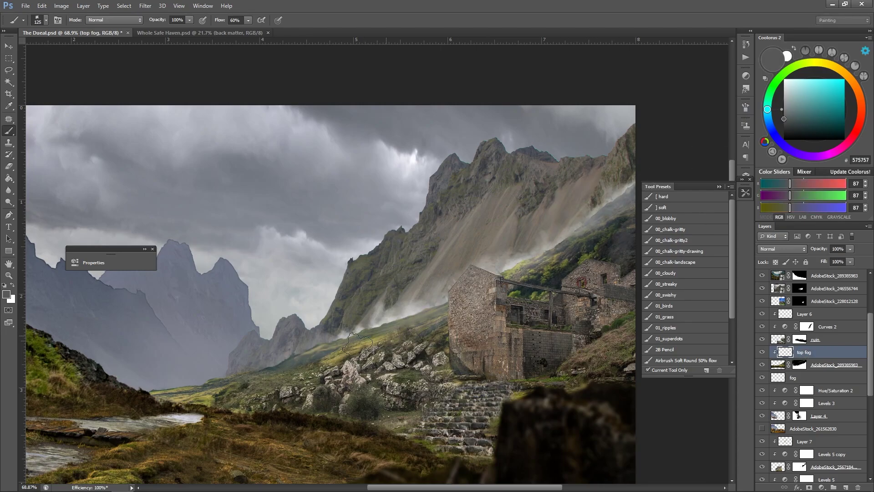
pyautogui.keyDown('alt'); pyautogui.click(524, 269); pyautogui.keyUp('alt')
# Review the mist in the whole picture and touch up the top fog and fog layers with the Brush and Eraser.
pyautogui.press('z')
pyautogui.keyDown('alt'); pyautogui.click(582, 167); pyautogui.keyUp('alt')
pyautogui.keyDown('alt'); pyautogui.click(581, 168); pyautogui.keyUp('alt')
pyautogui.keyDown('alt'); pyautogui.click(582, 168); pyautogui.keyUp('alt')
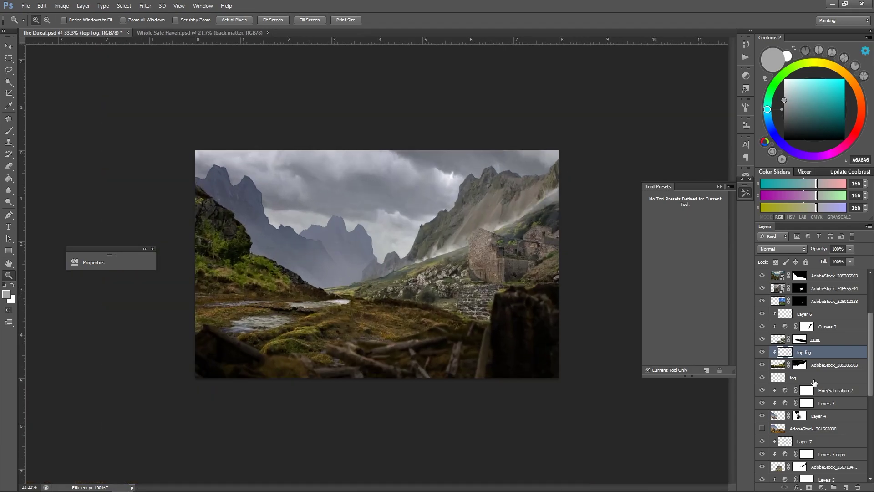
pyautogui.press('e')
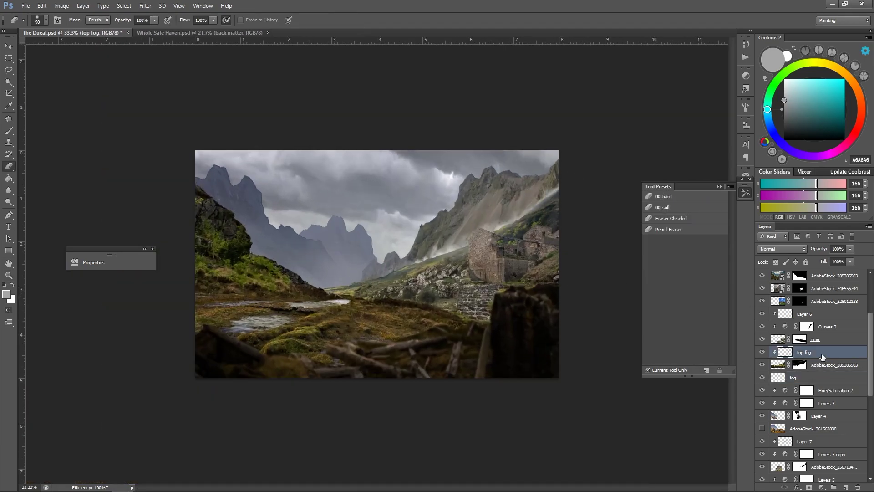
pyautogui.press('b')
pyautogui.keyDown('alt'); pyautogui.click(543, 235); pyautogui.keyUp('alt')
pyautogui.hotkey('alt', '[')
pyautogui.hotkey('alt', '[')
pyautogui.press('e')
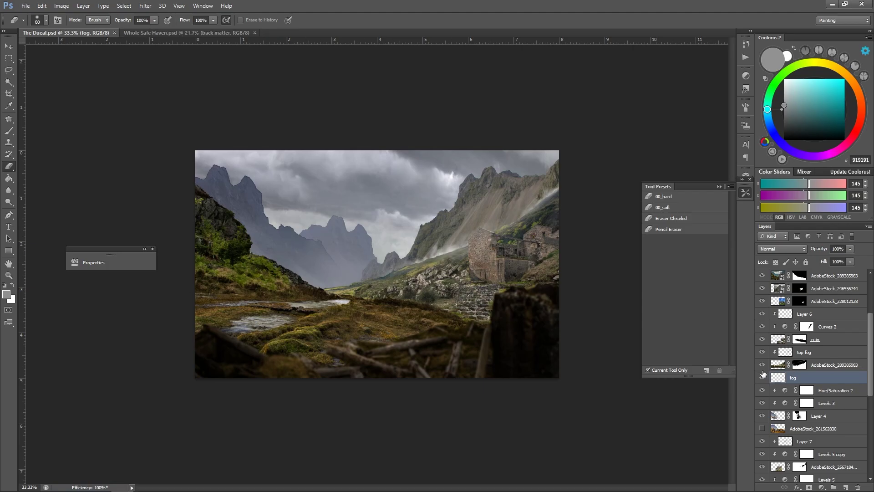
# Add a layer above AdobeStock_246556744 and paint wisps of light mist over the rocks below the ruin.
pyautogui.scroll(2, 794, 322)
pyautogui.click(794, 321)
pyautogui.hotkey('ctrl', 'shift', 'alt', 'n')
pyautogui.hotkey('ctrl', '+')
pyautogui.press('b')
pyautogui.keyDown('alt'); pyautogui.click(516, 248); pyautogui.keyUp('alt')
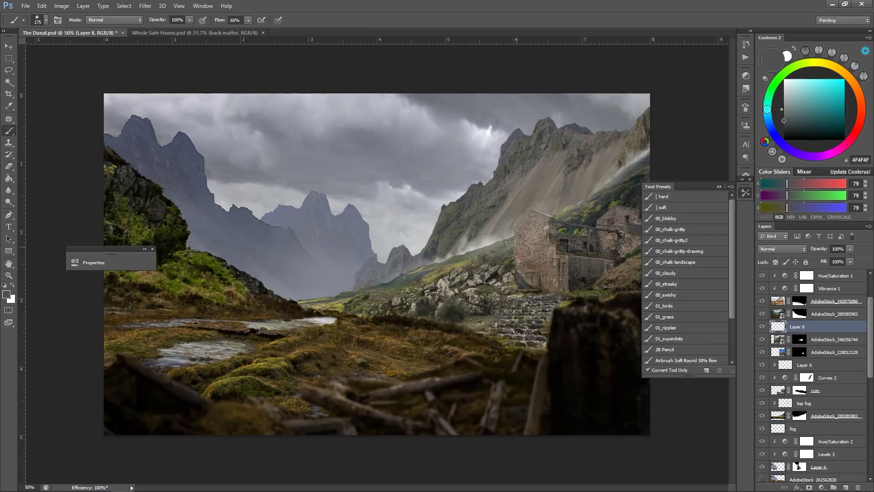
pyautogui.press('x')
pyautogui.press('[')
pyautogui.press('[')
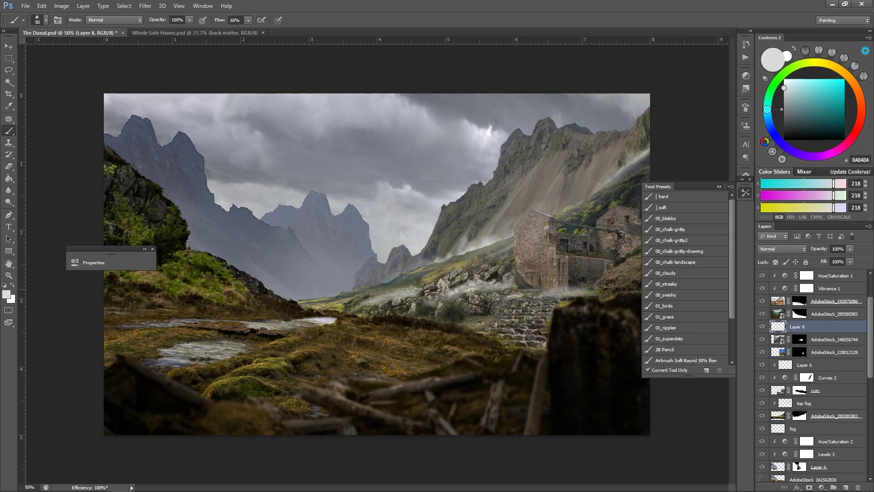
# Rename the rock mist layer to fog and brush a sampled light grey haze across the far end of the valley floor.
pyautogui.press('Return')
pyautogui.press(']')
pyautogui.press(']')
pyautogui.keyDown('alt'); pyautogui.click(305, 298); pyautogui.keyUp('alt')
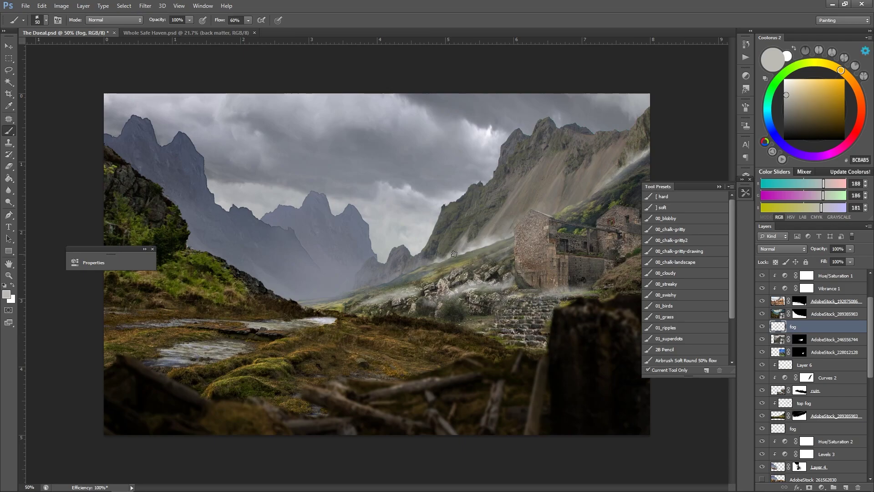
# Examine how the new fog over the rocks and valley floor reads from a distance.
pyautogui.press('z')
pyautogui.hotkey('ctrl', '-')
pyautogui.hotkey('ctrl', '-')
pyautogui.hotkey('ctrl', '-')
pyautogui.hotkey('ctrl', '-')
pyautogui.hotkey('ctrl', '+')
pyautogui.hotkey('ctrl', '+')
pyautogui.hotkey('ctrl', '+')
pyautogui.scroll(-2, 775, 359)
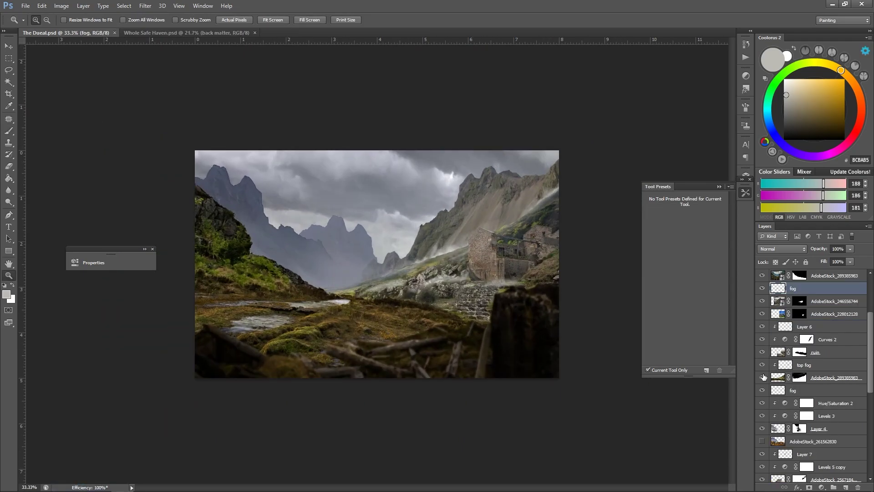
# Raise the output black level of Levels 5 and paint its mask in black over the mountain's lower slope near the small peak.
pyautogui.scroll(-3, 774, 378)
pyautogui.doubleClick(807, 428)
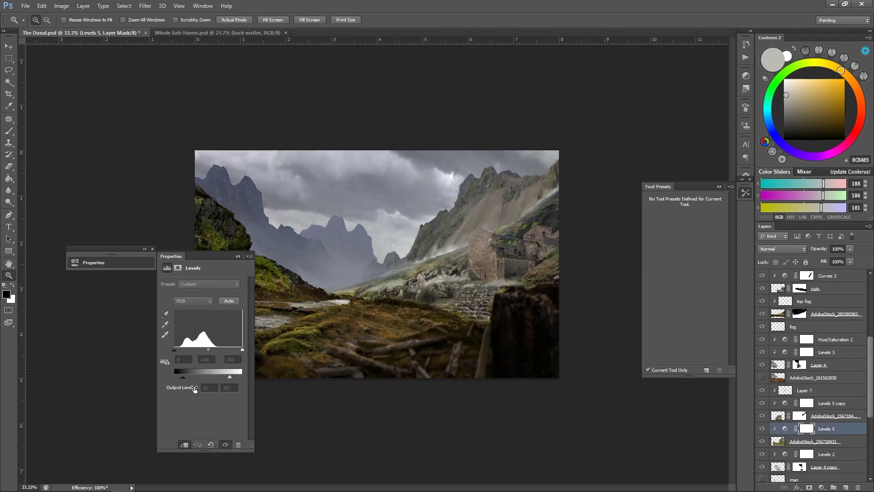
pyautogui.moveTo(194, 388); pyautogui.dragTo(209, 389)
pyautogui.press('d')
pyautogui.press('b')
pyautogui.moveTo(446, 239); pyautogui.dragTo(412, 255)
pyautogui.press('x')
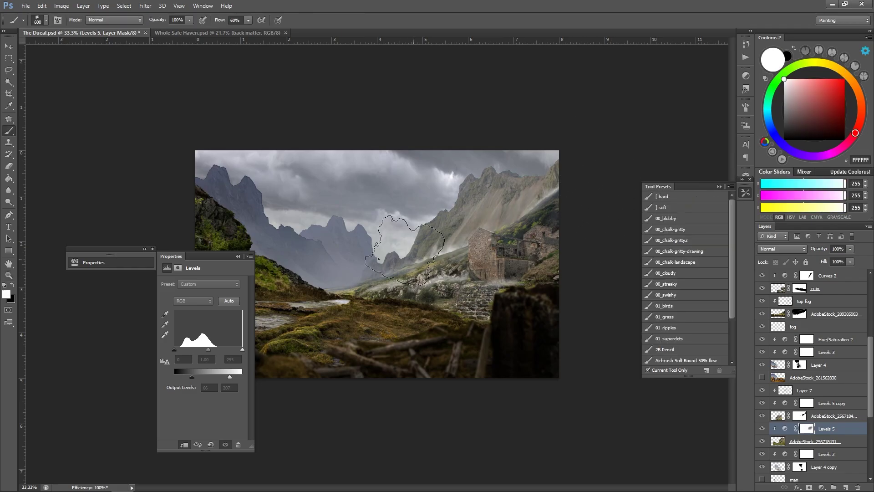
pyautogui.press('x')
# Examine the hazed right mountain both in the whole picture and up close.
pyautogui.press('h')
pyautogui.hotkey('ctrl', '-')
pyautogui.hotkey('ctrl', '-')
pyautogui.hotkey('ctrl', '-')
pyautogui.hotkey('ctrl', '+')
pyautogui.hotkey('ctrl', '+')
pyautogui.hotkey('ctrl', '+')
pyautogui.hotkey('ctrl', '+')
pyautogui.hotkey('ctrl', '+')
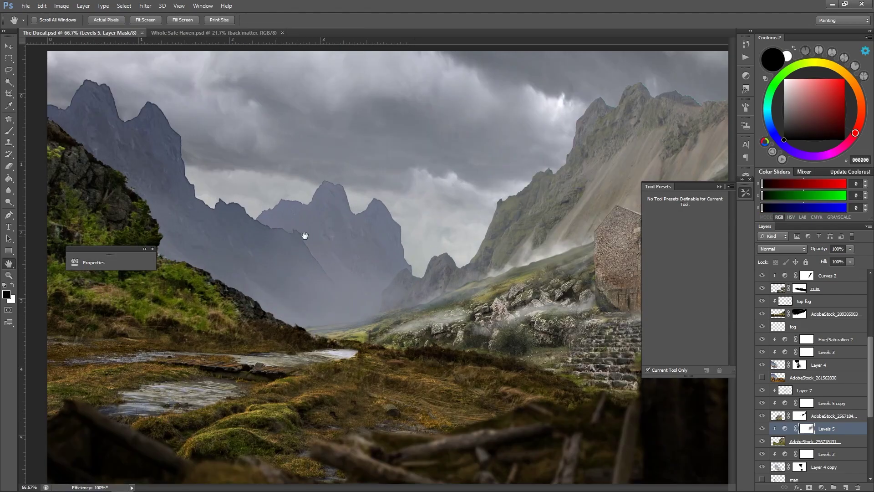
# Soften the hard outline of the distant left mountains on Layer 4 with the Blur tool at 51% strength.
pyautogui.moveTo(305, 235); pyautogui.dragTo(366, 241)
pyautogui.hotkey('alt', '[')
pyautogui.hotkey('alt', '[')
pyautogui.hotkey('alt', '[')
pyautogui.click(11, 193)
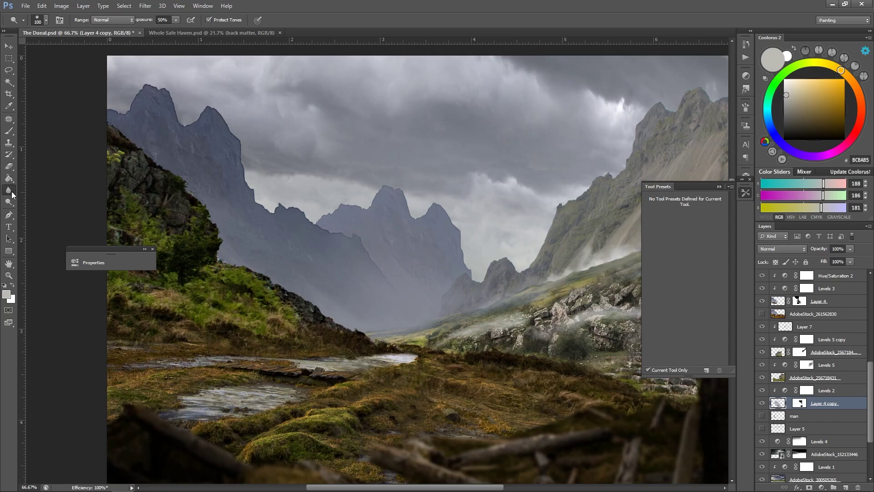
pyautogui.keyDown('ctrl'); pyautogui.click(386, 181); pyautogui.keyUp('ctrl')
pyautogui.moveTo(314, 221); pyautogui.dragTo(389, 268)
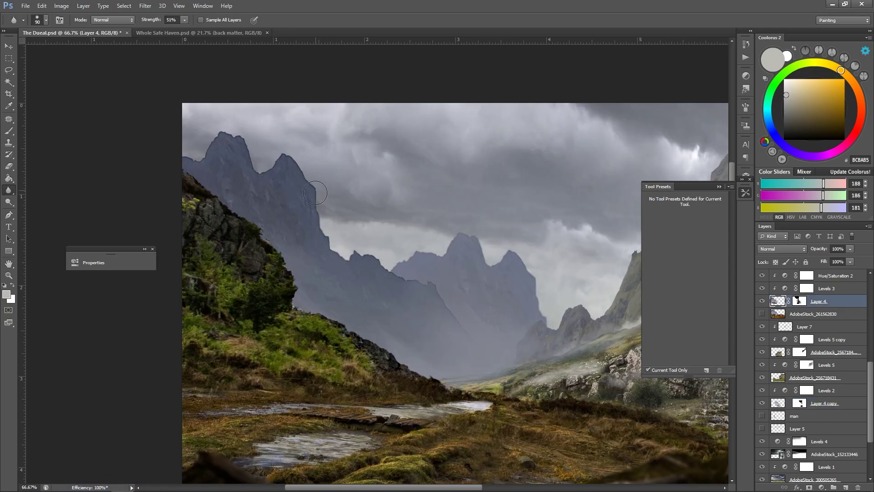
# Examine the softened mountain outlines against the sky from a distance and up close.
pyautogui.press('h')
pyautogui.hotkey('ctrl', '-')
pyautogui.hotkey('ctrl', '-')
pyautogui.hotkey('ctrl', '-')
pyautogui.hotkey('ctrl', '-')
pyautogui.hotkey('ctrl', '-')
pyautogui.hotkey('ctrl', '+')
pyautogui.hotkey('ctrl', '+')
pyautogui.hotkey('ctrl', '+')
pyautogui.hotkey('ctrl', '+')
pyautogui.hotkey('ctrl', '+')
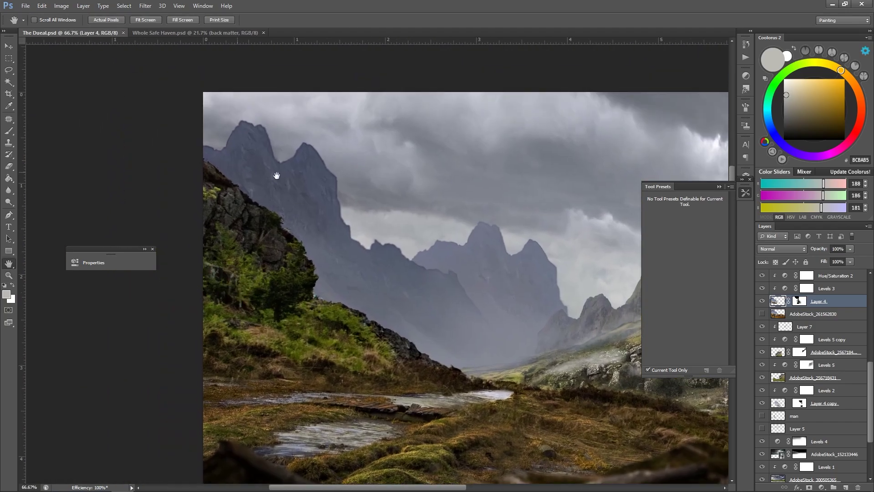
# Add a new layer named Top fog above the left hillside photo AdobeStock_289385983.
pyautogui.moveTo(277, 175); pyautogui.dragTo(335, 178)
pyautogui.scroll(6, 819, 387)
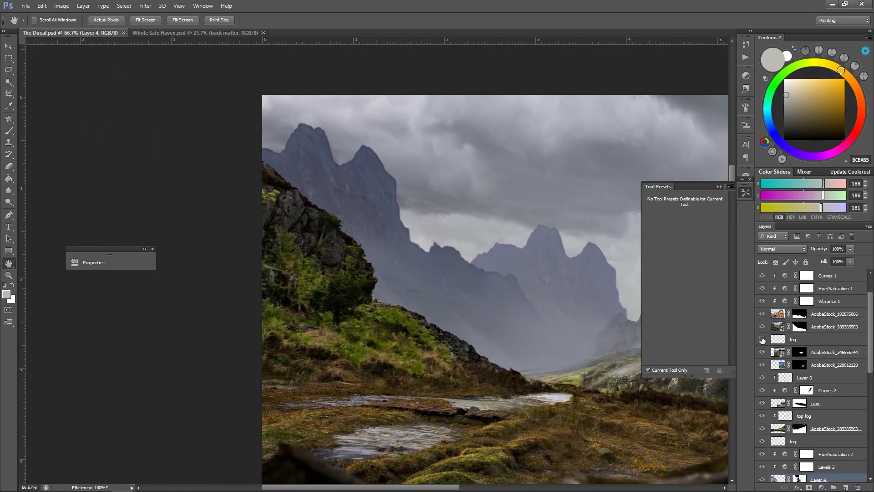
pyautogui.click(833, 364)
pyautogui.click(843, 483)
pyautogui.press('b')
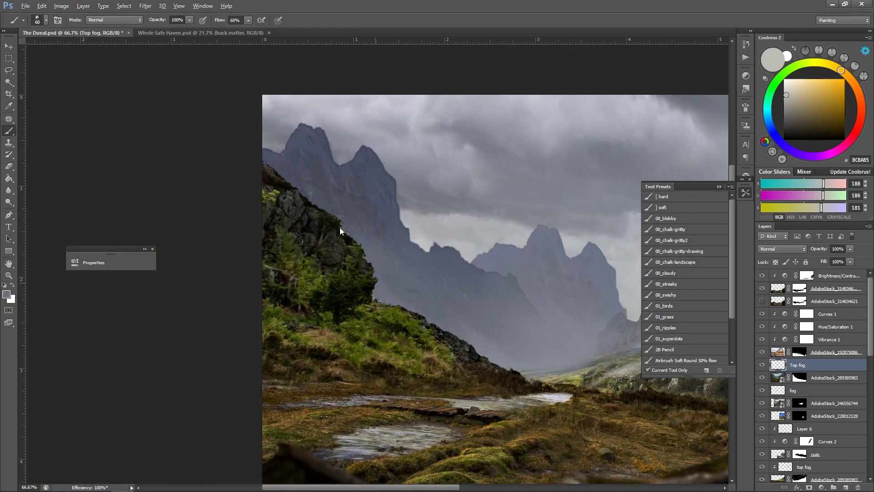
# Paint soft mist over the left hillside on Top fog in the blue-grey 6C727D sampled from the distant mountain.
pyautogui.keyDown('alt'); pyautogui.click(339, 230); pyautogui.keyUp('alt')
pyautogui.moveTo(273, 164)
pyautogui.mouseDown()
pyautogui.moveTo(386, 324)
pyautogui.moveTo(574, 396)
pyautogui.moveTo(373, 374)
pyautogui.mouseUp()
pyautogui.press(']')
pyautogui.press(']')
pyautogui.press(']')
pyautogui.press(']')
pyautogui.press('[')
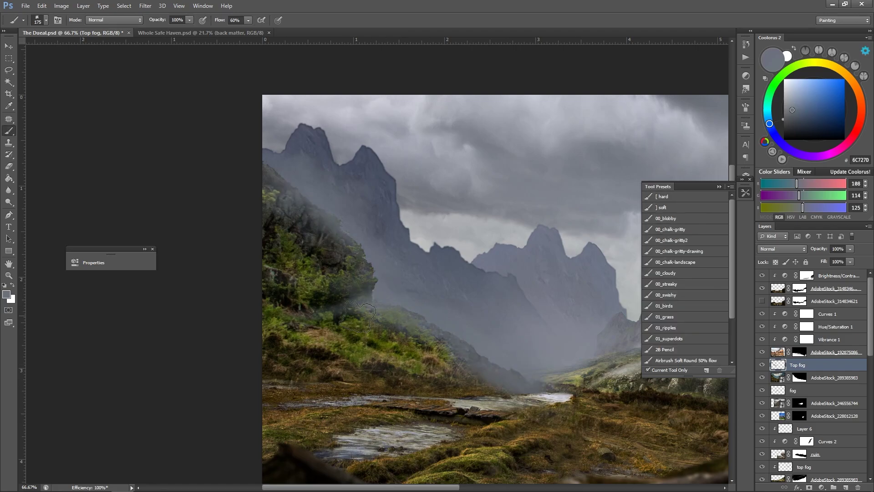
# Add lighter D0D0D0 mist along the left hillside on Top fog with a large soft brush.
pyautogui.hotkey('ctrl', '-')
pyautogui.click(783, 91)
pyautogui.press('[')
pyautogui.press('[')
pyautogui.press('[')
pyautogui.press('[')
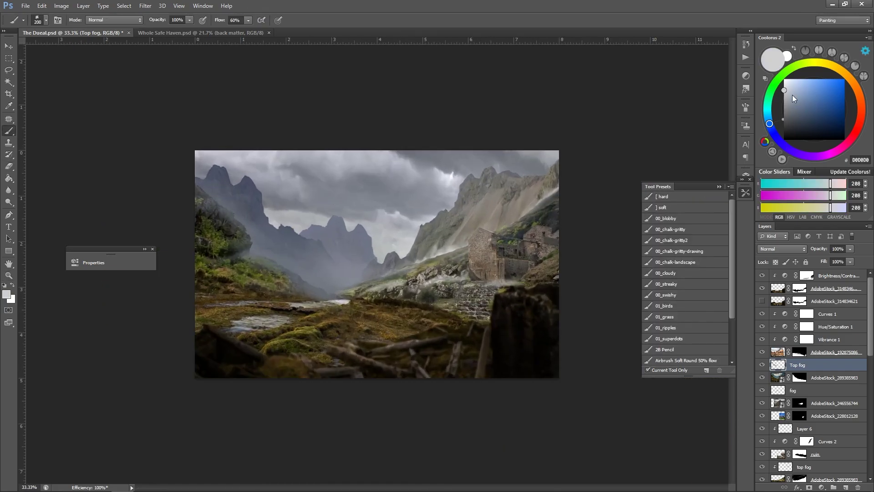
# Thin the mist on Top fog over the left hillside with the Eraser at brush size 150.
pyautogui.press('e')
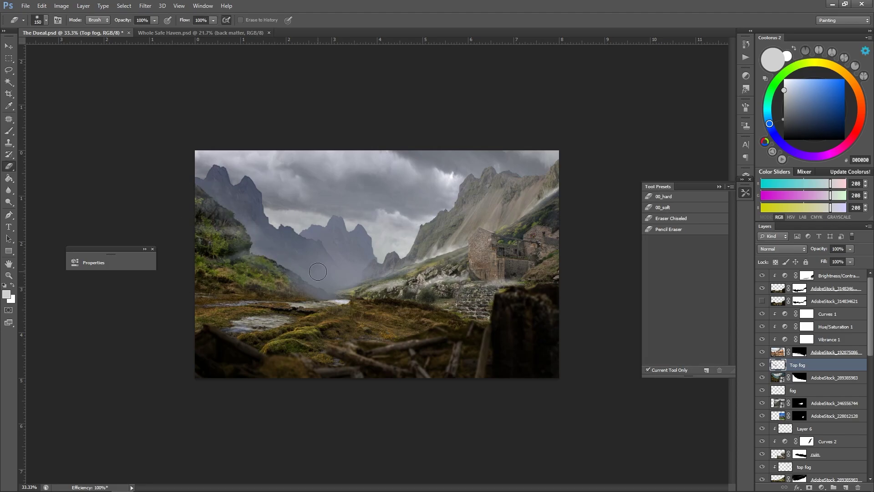
pyautogui.press('b')
pyautogui.press('e')
pyautogui.moveTo(246, 236); pyautogui.dragTo(267, 266)
pyautogui.press('b')
pyautogui.press('e')
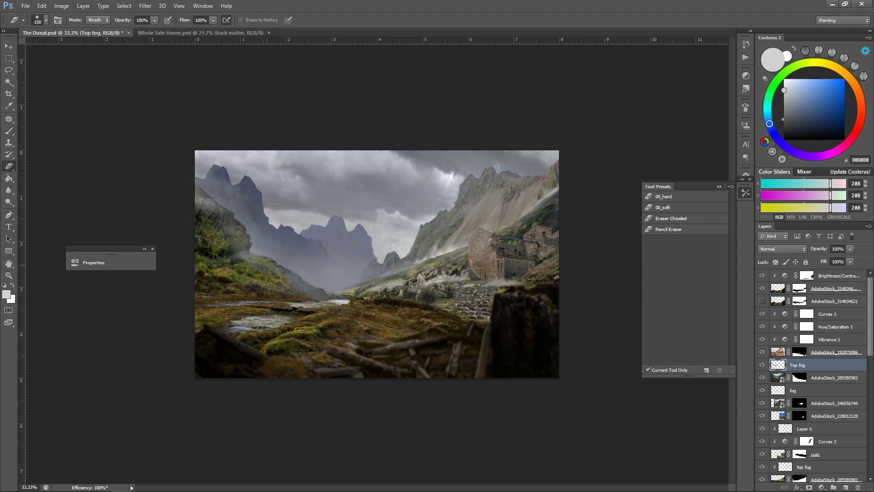
# Examine the whole picture and compare AdobeStock_192875086 with its layer mask disabled and enabled.
pyautogui.press('z')
pyautogui.scroll(-4, 273, 202)
pyautogui.scroll(4, 293, 242)
pyautogui.scroll(1, 234, 202)
pyautogui.scroll(-1, 234, 203)
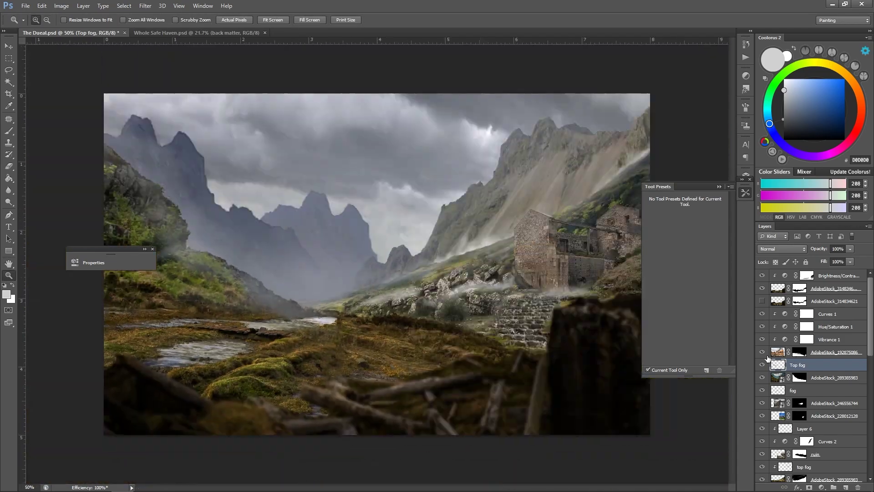
pyautogui.keyDown('shift'); pyautogui.click(799, 351); pyautogui.keyUp('shift')
pyautogui.keyDown('shift'); pyautogui.click(799, 352); pyautogui.keyUp('shift')
# Touch up the mask of AdobeStock_192875086 in black and compare the picture with that layer hidden and shown.
pyautogui.press('b')
pyautogui.press('d')
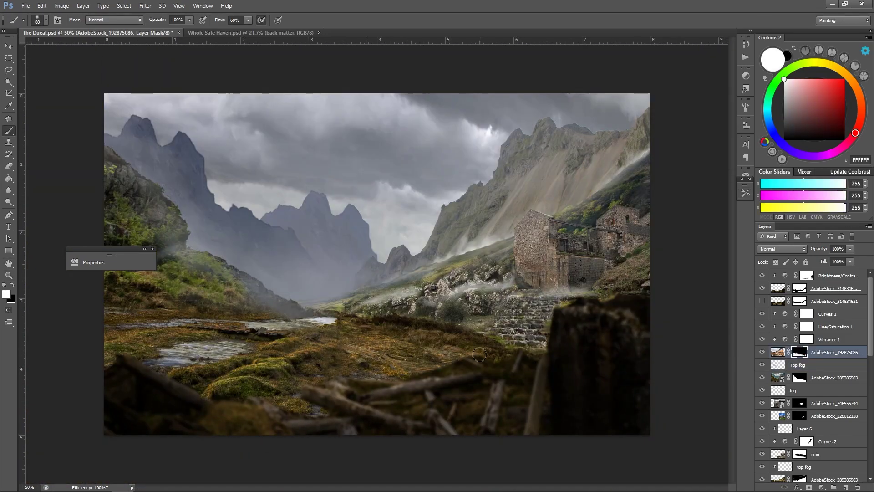
pyautogui.press('x')
pyautogui.press('z')
pyautogui.scroll(-2, 480, 354)
pyautogui.scroll(1, 479, 354)
pyautogui.scroll(-1, 479, 354)
pyautogui.click(763, 352)
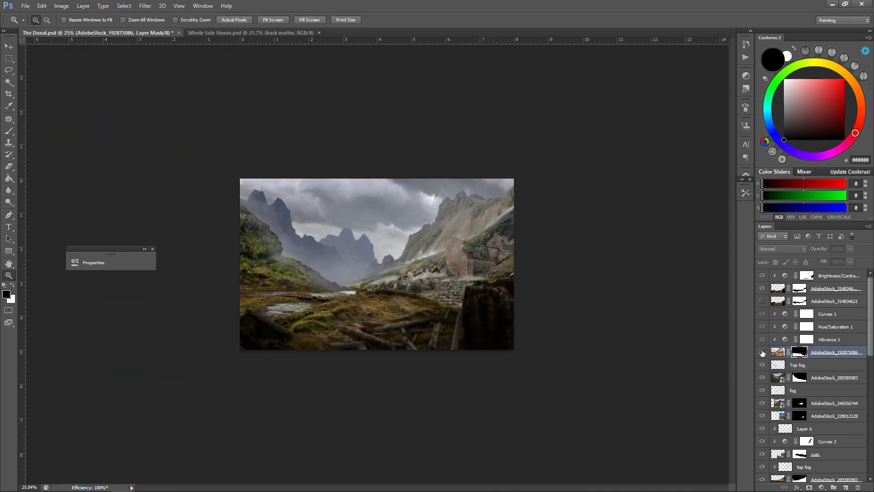
pyautogui.click(762, 352)
# Add a layer clipped to AdobeStock_289385983, shade the left hillside in dark grey 4C4C4C, and erase the excess.
pyautogui.click(833, 377)
pyautogui.hotkey('ctrl', 'shift', 'alt', 'n')
pyautogui.hotkey('ctrl', 'alt', 'g')
pyautogui.press('b')
pyautogui.click(784, 131)
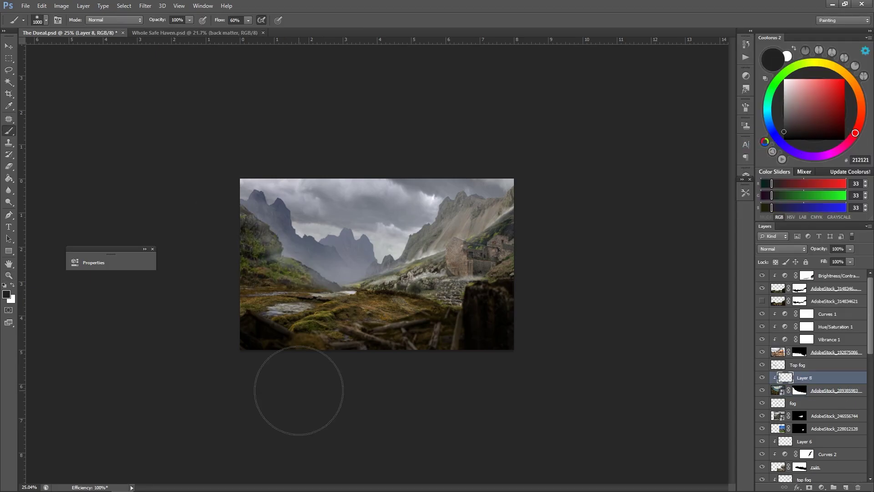
pyautogui.moveTo(784, 132)
pyautogui.mouseDown()
pyautogui.moveTo(783, 111)
pyautogui.moveTo(782, 135)
pyautogui.moveTo(784, 121)
pyautogui.mouseUp()
pyautogui.press('e')
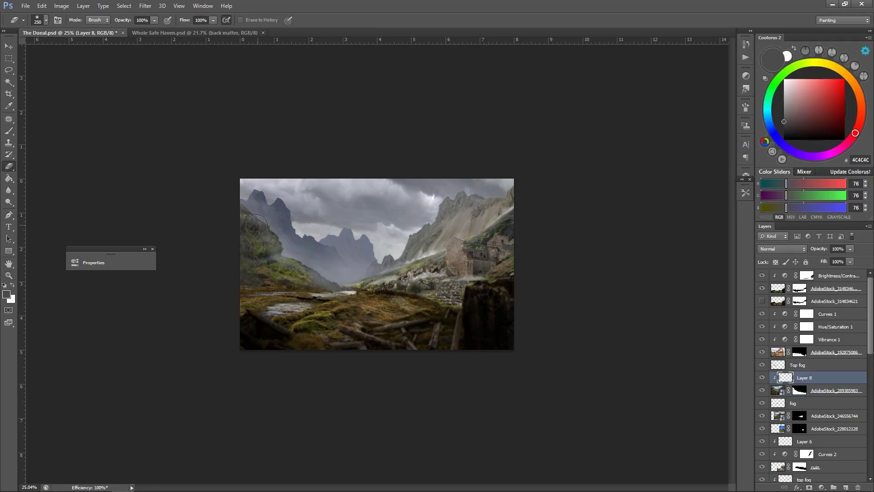
# Add a layer above Curves 1 and paint faint B7B7B7 mist over the mossy foreground.
pyautogui.click(833, 313)
pyautogui.hotkey('ctrl', 'shift', 'alt', 'n')
pyautogui.press('b')
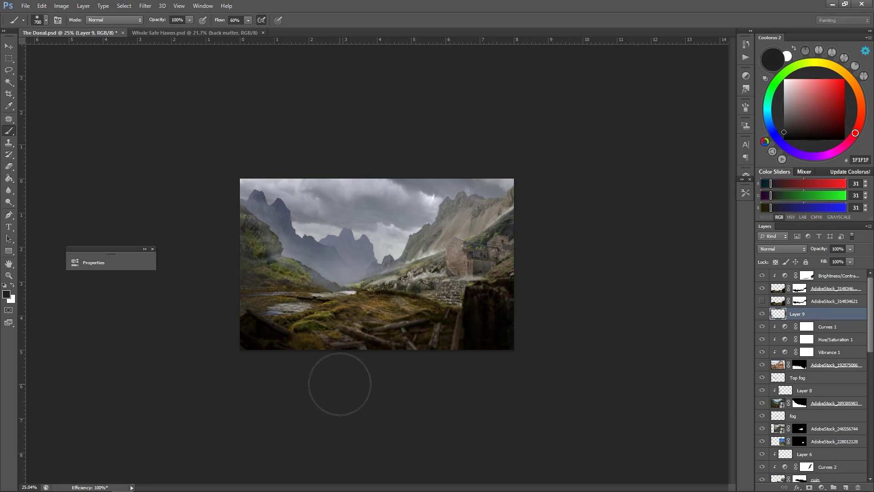
pyautogui.keyDown('alt'); pyautogui.click(456, 328); pyautogui.keyUp('alt')
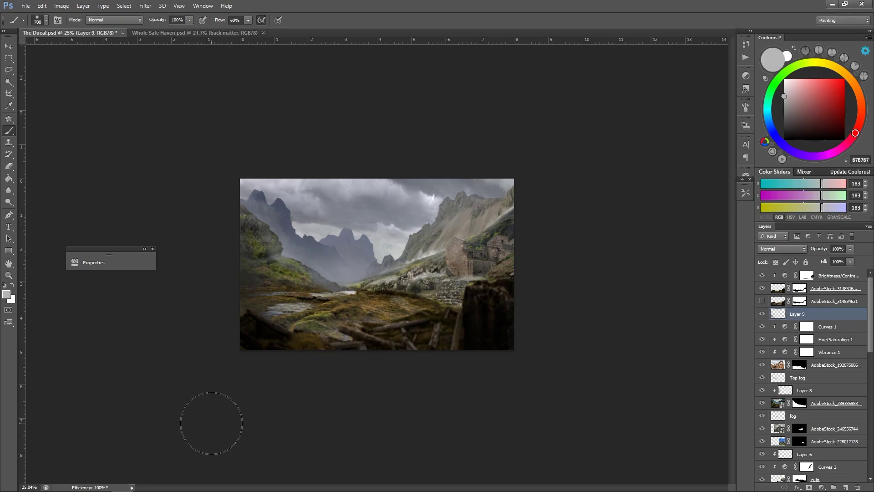
pyautogui.press('h')
pyautogui.scroll(3, 455, 246)
pyautogui.scroll(-1, 500, 250)
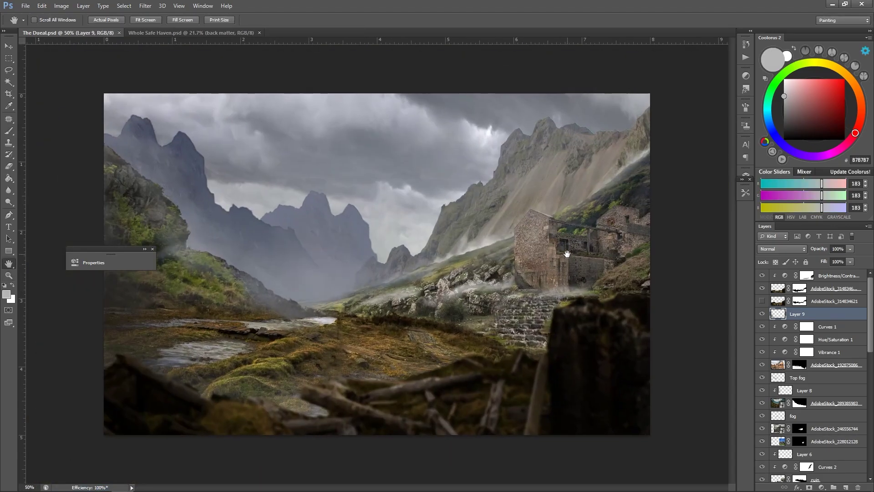
# Add a Color Dodge layer above Levels 4 and paint a warm 7A4E0A glow in the sky behind the left mountains.
pyautogui.scroll(-1, 567, 254)
pyautogui.scroll(-3, 810, 365)
pyautogui.hotkey('ctrl', 'shift', 'alt', 'n')
pyautogui.press('b')
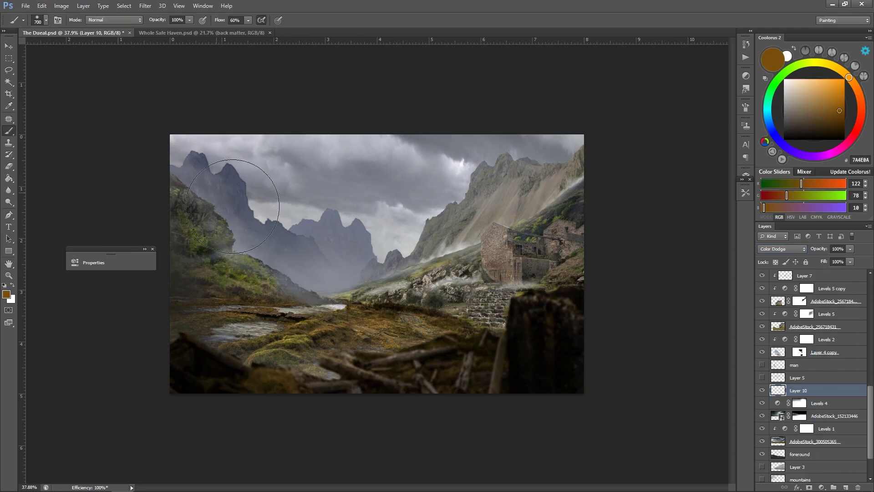
pyautogui.moveTo(233, 206); pyautogui.dragTo(291, 196)
pyautogui.press('[')
pyautogui.press('[')
pyautogui.press(']')
pyautogui.press(']')
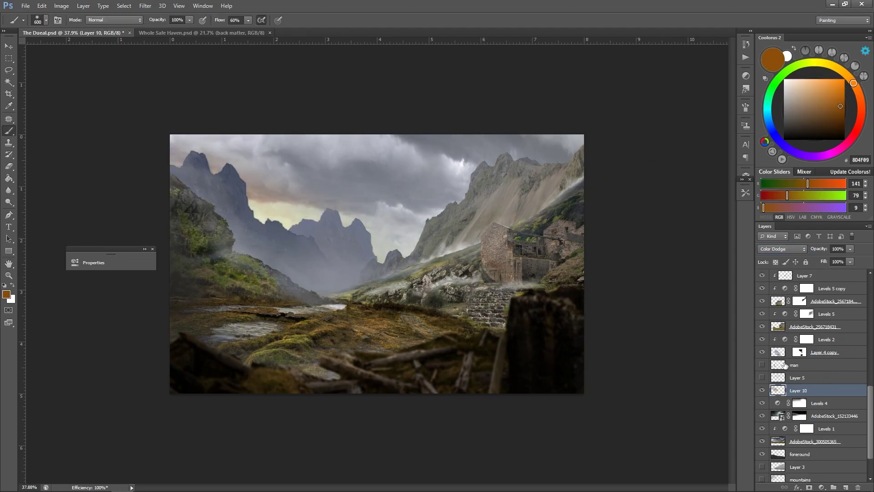
# Extend the sky glow toward the right mountain in 8D4F09, trim it with the Eraser, and save the document.
pyautogui.moveTo(492, 155); pyautogui.dragTo(419, 205)
pyautogui.press('e')
pyautogui.press('z')
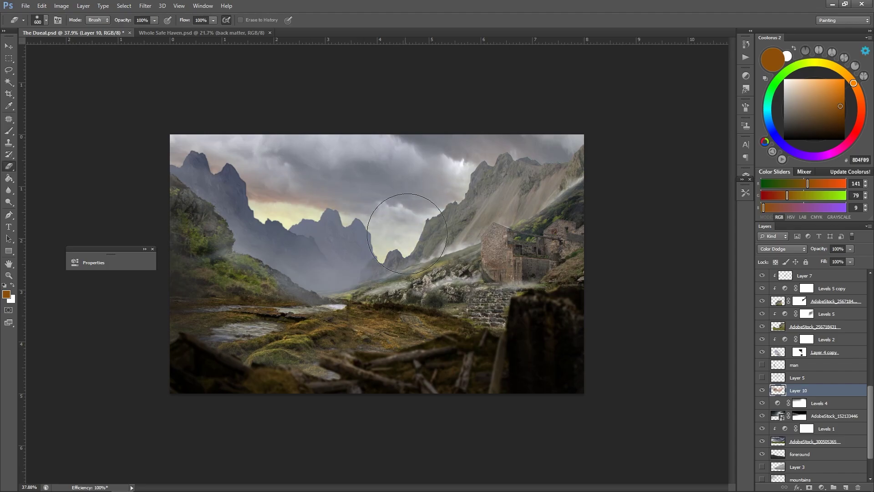
pyautogui.hotkey('ctrl', '-')
pyautogui.hotkey('ctrl', '-')
pyautogui.hotkey('ctrl', '-')
pyautogui.hotkey('ctrl', '+')
pyautogui.hotkey('ctrl', '+')
pyautogui.hotkey('ctrl', '+')
pyautogui.hotkey('ctrl', '+')
pyautogui.hotkey('ctrl', '+')
pyautogui.hotkey('ctrl', 's')
# Add a Color Dodge layer above Levels 2 and choose the light orange CB8A48 as its paint colour.
pyautogui.click(772, 340)
pyautogui.hotkey('ctrl', 'shift', 'alt', 'n')
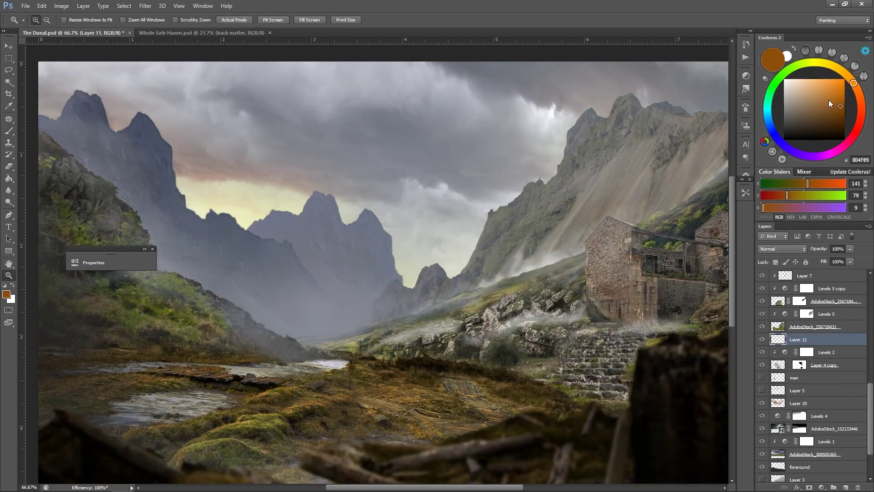
pyautogui.moveTo(828, 100); pyautogui.dragTo(841, 75)
pyautogui.press('e')
pyautogui.press('b')
pyautogui.click(855, 86)
pyautogui.click(823, 91)
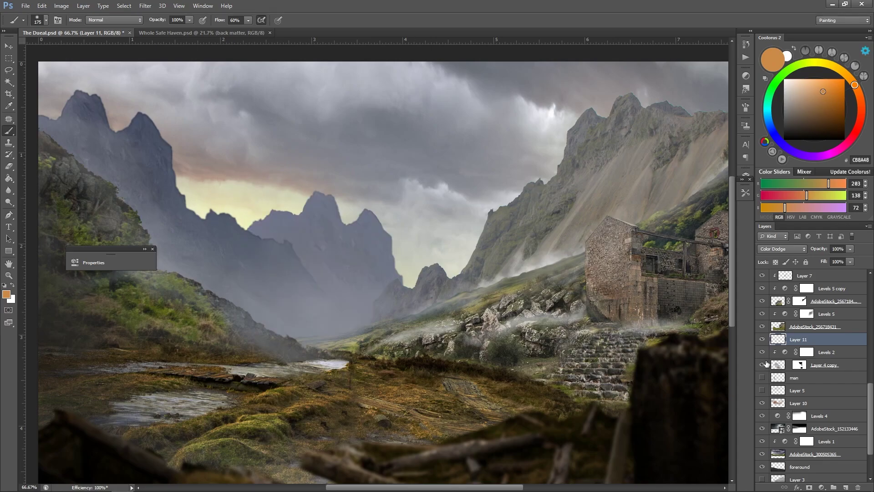
# Touch up Layer 4's mask along the distant mountains in black and white.
pyautogui.scroll(3, 811, 365)
pyautogui.click(799, 288)
pyautogui.press('d')
pyautogui.hotkey('ctrl', '-')
pyautogui.hotkey('ctrl', '-')
pyautogui.hotkey('ctrl', '-')
pyautogui.hotkey('ctrl', '-')
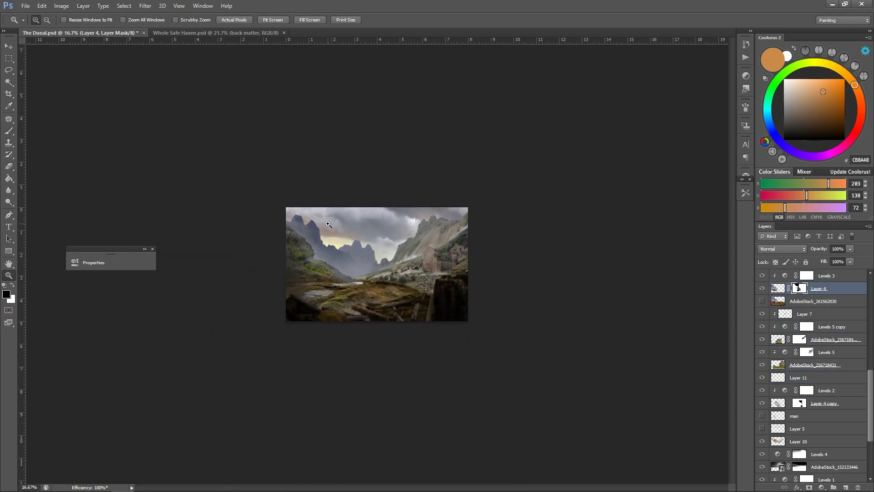
pyautogui.hotkey('ctrl', '+')
pyautogui.hotkey('ctrl', '+')
pyautogui.press('[')
pyautogui.press('x')
pyautogui.press('z')
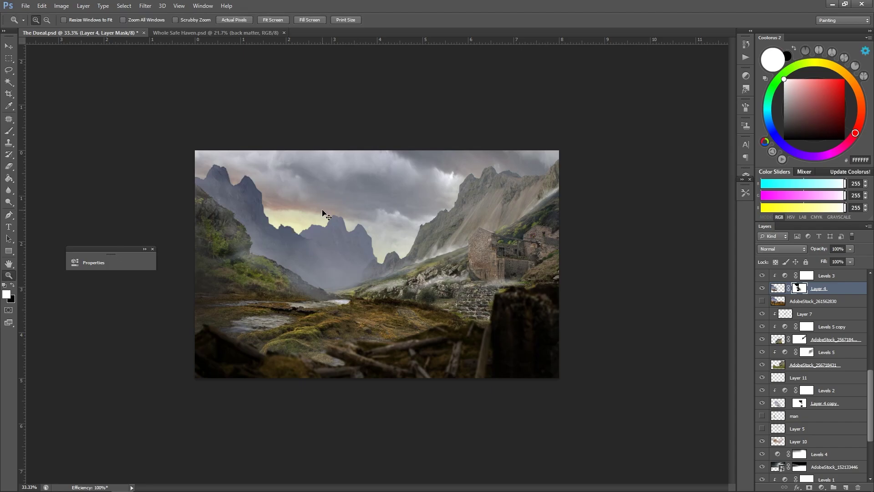
pyautogui.click(361, 274)
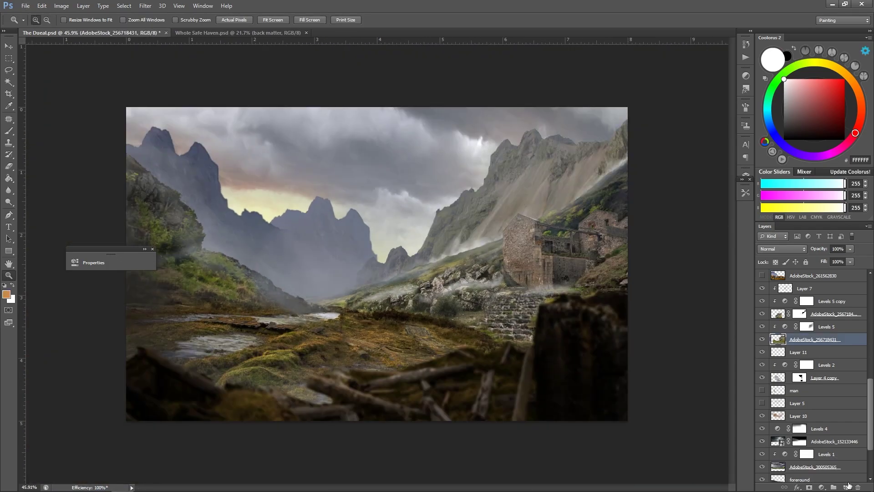
# Try a 936D04 glow along the right mountain's edge on a Color Dodge layer clipped above Levels 5.
pyautogui.moveTo(838, 82)
pyautogui.mouseDown()
pyautogui.moveTo(832, 88)
pyautogui.moveTo(844, 83)
pyautogui.mouseUp()
pyautogui.press('[')
pyautogui.press('[')
pyautogui.click(839, 69)
pyautogui.click(842, 105)
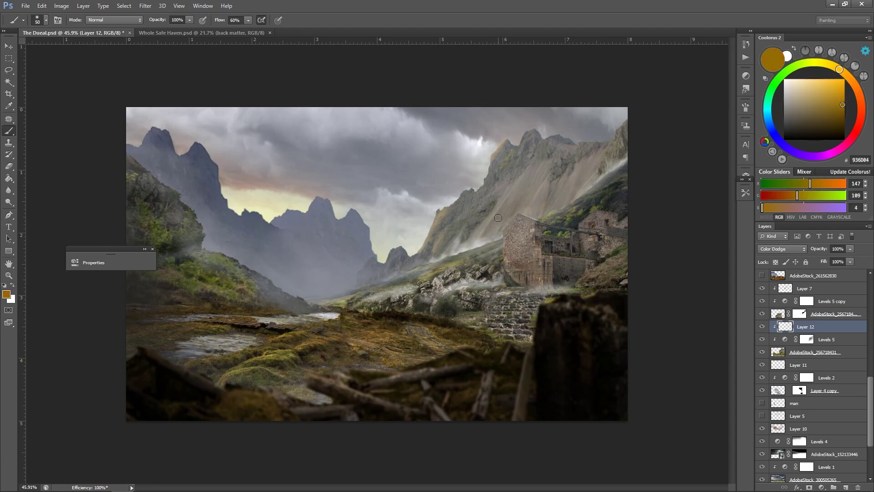
# Switch Layer 12 to Overlay, clear its paint, brush white highlights onto the right mountain's ridges, and trim them with the Eraser.
pyautogui.click(781, 249)
pyautogui.click(774, 359)
pyautogui.hotkey('ctrl', 'a')
pyautogui.hotkey('ctrl', 'd')
pyautogui.press(']')
pyautogui.press('x')
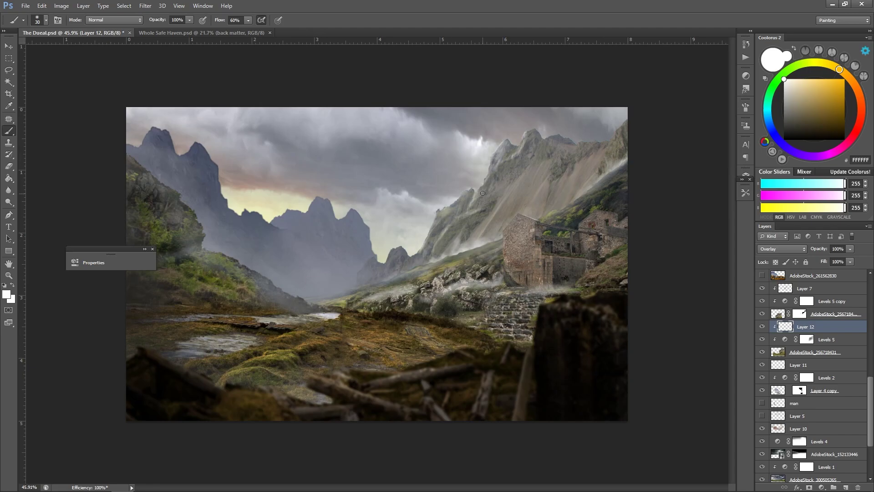
pyautogui.press('e')
pyautogui.hotkey('ctrl', '-')
pyautogui.hotkey('ctrl', '-')
# Add a Color Dodge layer clipped above Layer 12 and try a dark orange 814000 on the right mountain.
pyautogui.rightClick(829, 363)
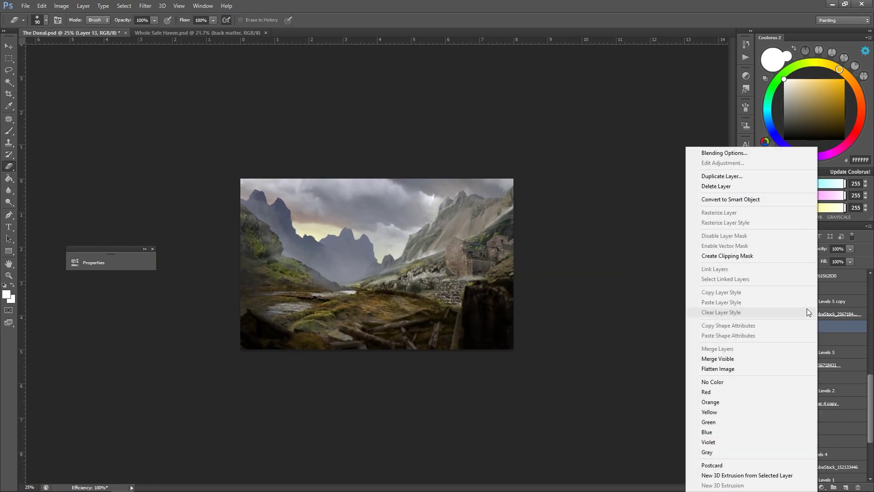
pyautogui.click(812, 80)
pyautogui.hotkey('ctrl', 'shift', 'alt', 'n')
pyautogui.press('b')
pyautogui.click(844, 109)
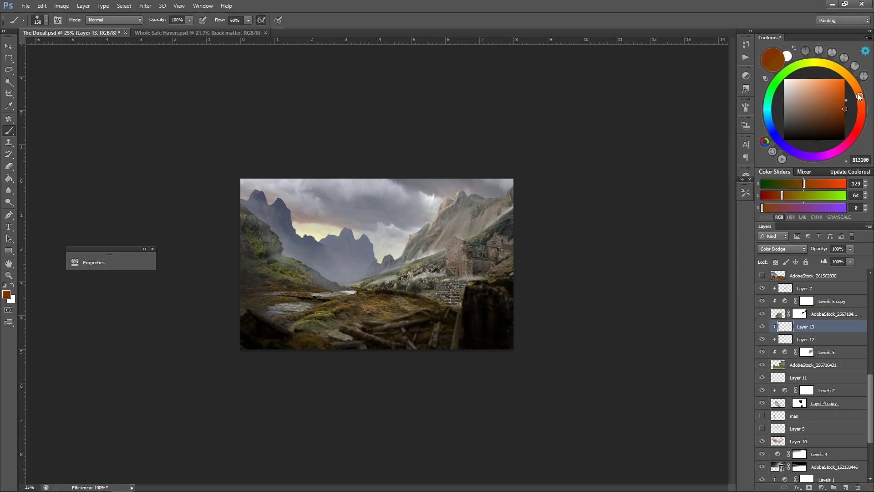
# Switch Layer 13 to Hard Light and paint orange FFA800 sunlight down the right mountain's ridges, erasing the excess.
pyautogui.click(782, 249)
pyautogui.click(773, 396)
pyautogui.click(844, 74)
pyautogui.press('e')
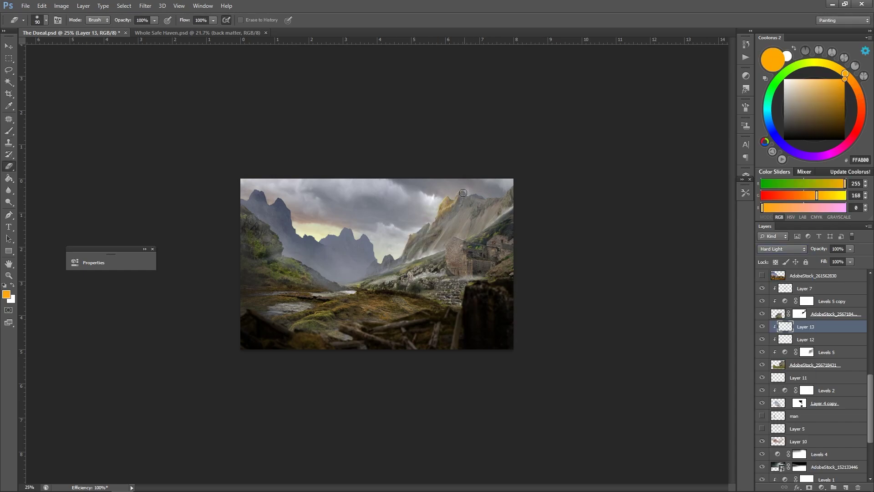
pyautogui.press(']')
pyautogui.press(']')
pyautogui.moveTo(449, 221); pyautogui.dragTo(407, 255)
# Add a layer mask to AdobeStock_256718431 and soften the right mountain's upper edge in black.
pyautogui.click(815, 365)
pyautogui.click(809, 486)
pyautogui.press('b')
pyautogui.press('d')
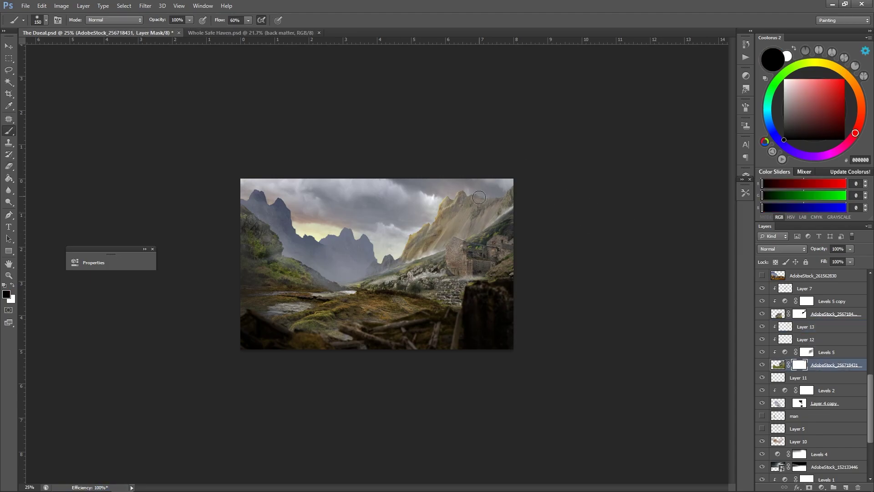
# Group the right mountain's photo and adjustment layers, and clip Layer 12 and Layer 13 to that group.
pyautogui.keyDown('shift'); pyautogui.click(804, 288); pyautogui.keyUp('shift')
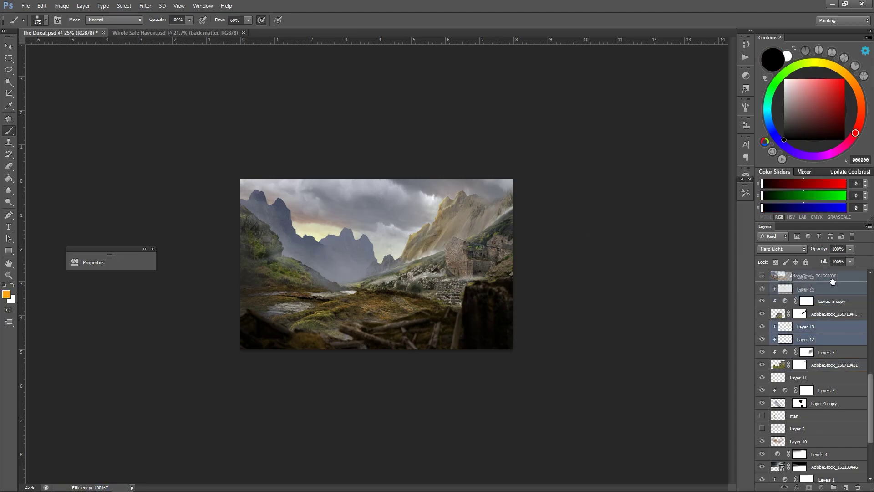
pyautogui.hotkey('ctrl', 'g')
pyautogui.moveTo(806, 314); pyautogui.dragTo(766, 260)
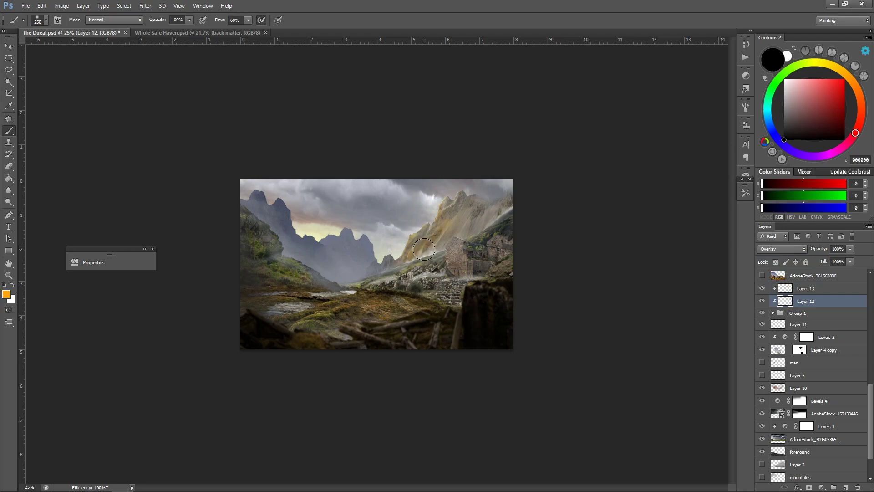
# Erase excess light around the small peak and lower slope on Layer 12 and Layer 13.
pyautogui.press('e')
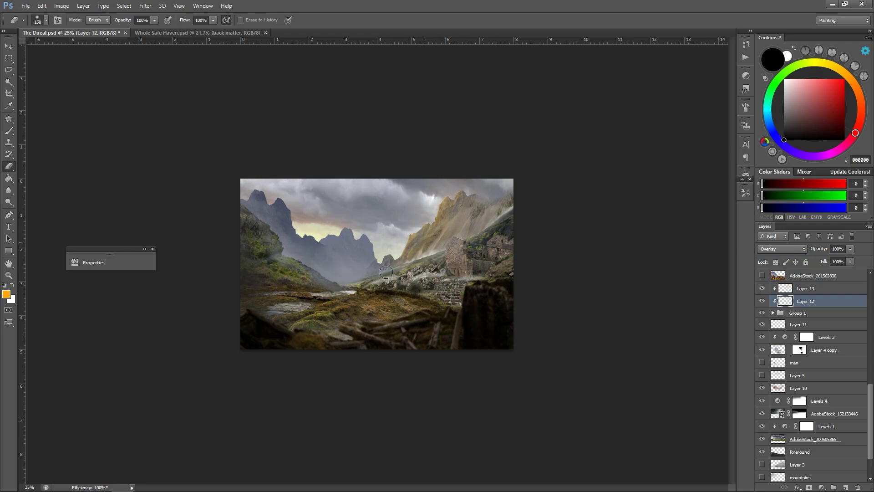
pyautogui.hotkey('alt', ']')
pyautogui.press('z')
pyautogui.hotkey('ctrl', '-')
pyautogui.hotkey('ctrl', '-')
pyautogui.hotkey('ctrl', '-')
pyautogui.hotkey('ctrl', '+')
pyautogui.hotkey('ctrl', '+')
pyautogui.hotkey('ctrl', '+')
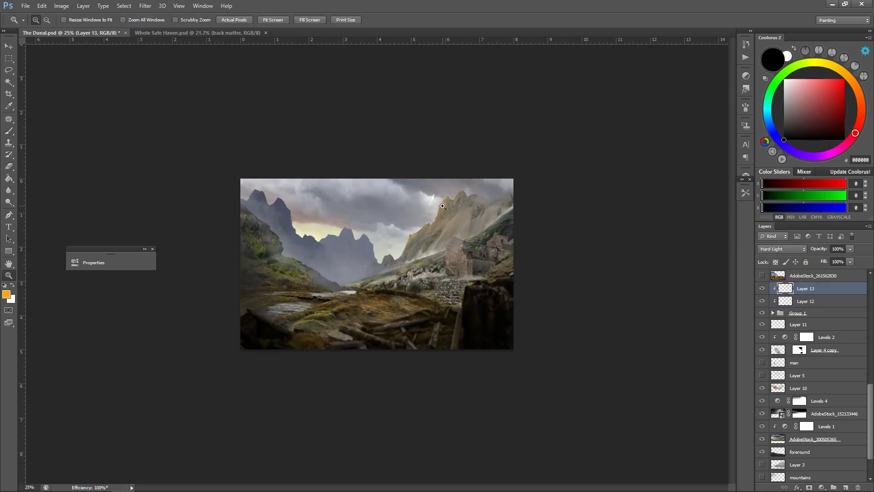
# Add an Overlay layer clipped above the ruin's Curves 2 and brighten the ruin's gable wall in white.
pyautogui.click(443, 206)
pyautogui.scroll(5, 810, 365)
pyautogui.click(805, 325)
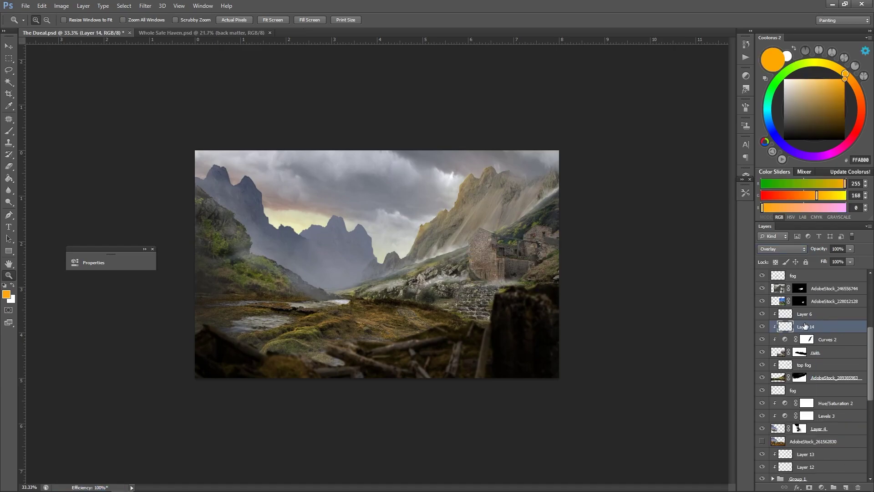
pyautogui.press('b')
pyautogui.press('x')
pyautogui.press('d')
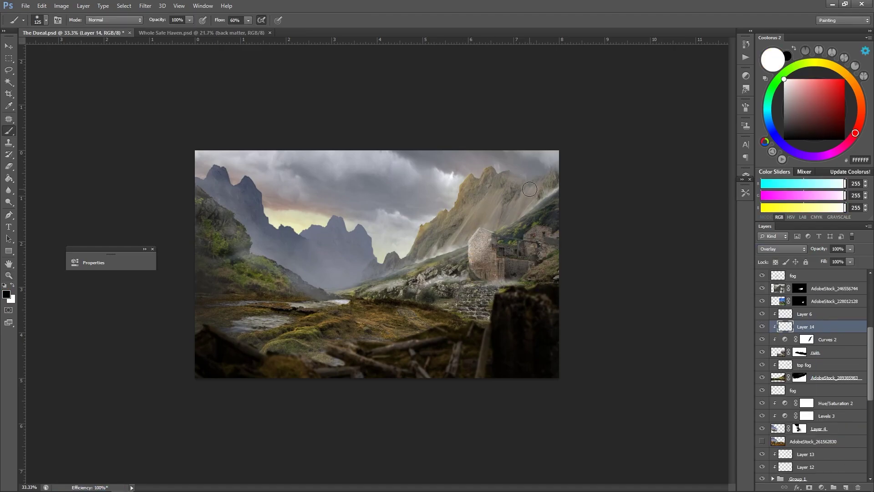
pyautogui.press(']')
pyautogui.press(']')
pyautogui.press('[')
pyautogui.press('x')
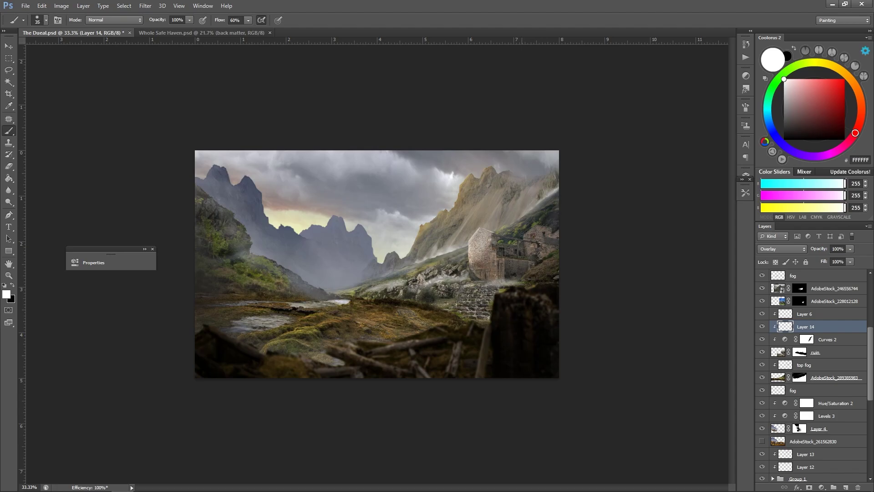
# Refine the highlight on the ruin's gable wall on Layer 14, and add a Normal layer clipped above it.
pyautogui.press('e')
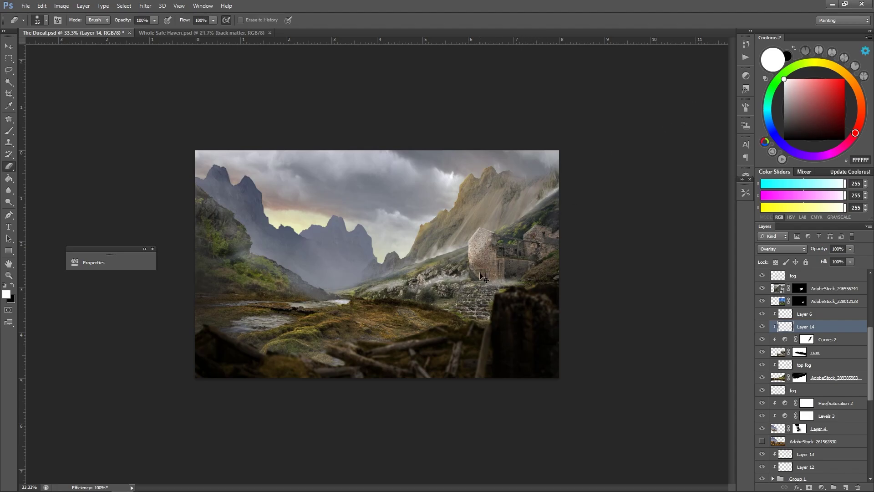
pyautogui.press('b')
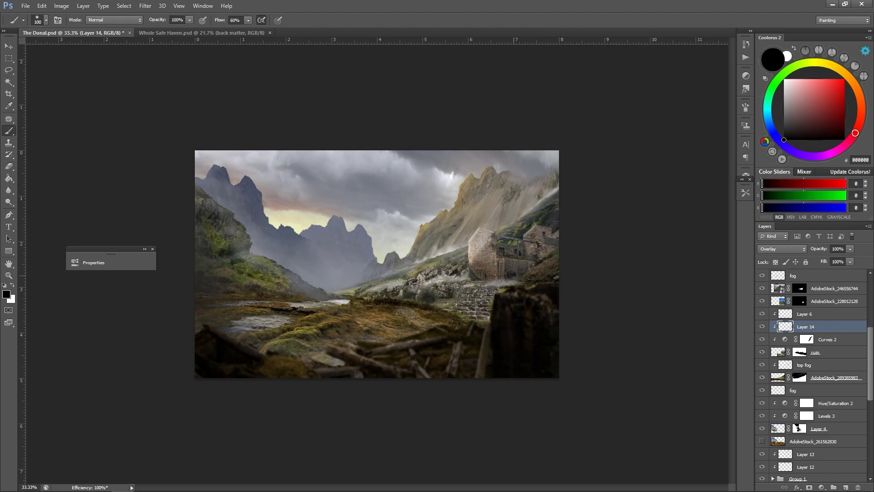
pyautogui.hotkey('ctrl', '-')
pyautogui.press('[')
pyautogui.press('[')
pyautogui.press('[')
pyautogui.press('[')
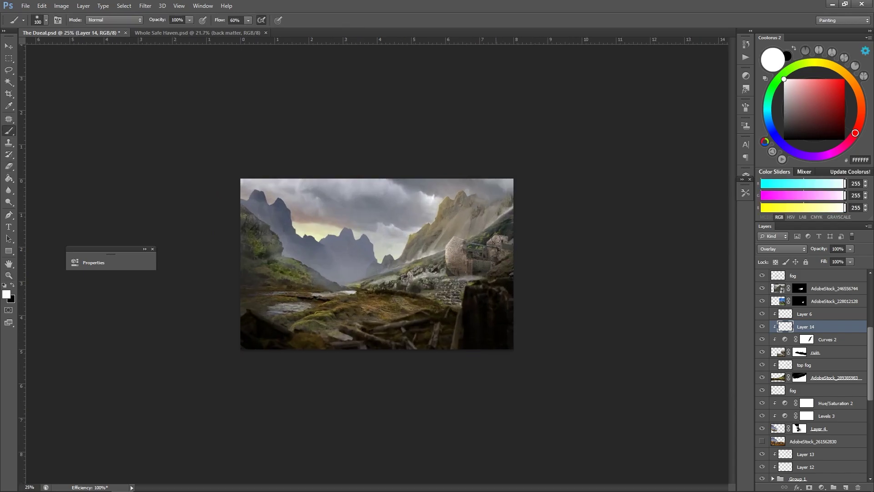
pyautogui.press(']')
pyautogui.press('x')
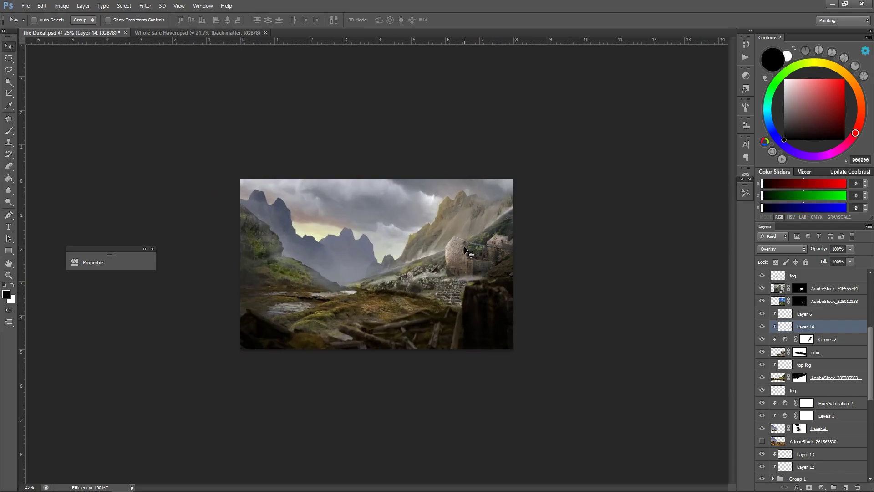
pyautogui.press('[')
pyautogui.hotkey('ctrl', 'shift', 'alt', 'n')
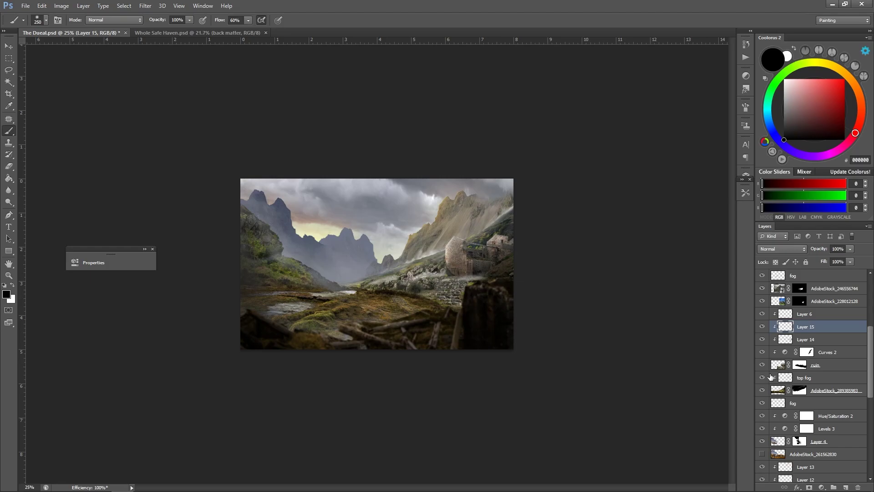
# Rename the AdobeStock_228012128 layer as stair.
pyautogui.doubleClick(840, 302)
pyautogui.write('stair')
pyautogui.press('Return')
# Add a Normal layer clipped to the stair layer and darken the stone steps in black.
pyautogui.press('z')
pyautogui.hotkey('ctrl', '+')
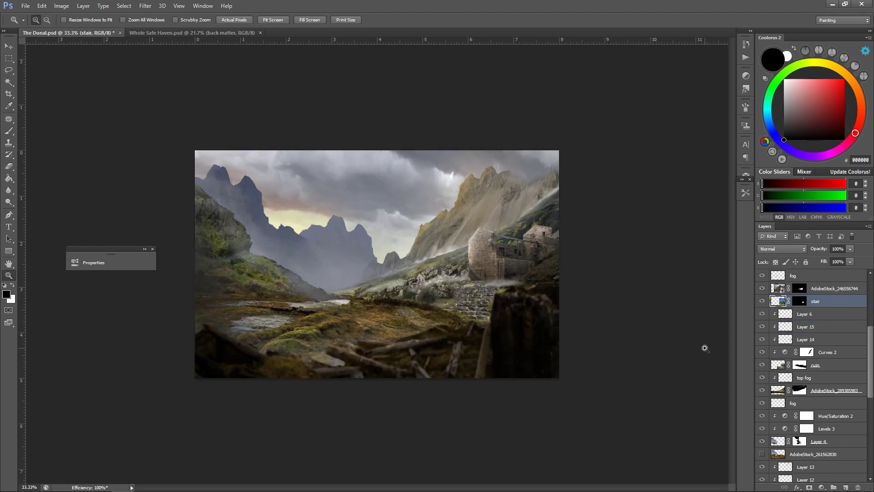
pyautogui.hotkey('ctrl', 'shift', 'alt', 'n')
pyautogui.hotkey('ctrl', 'alt', 'g')
pyautogui.press('b')
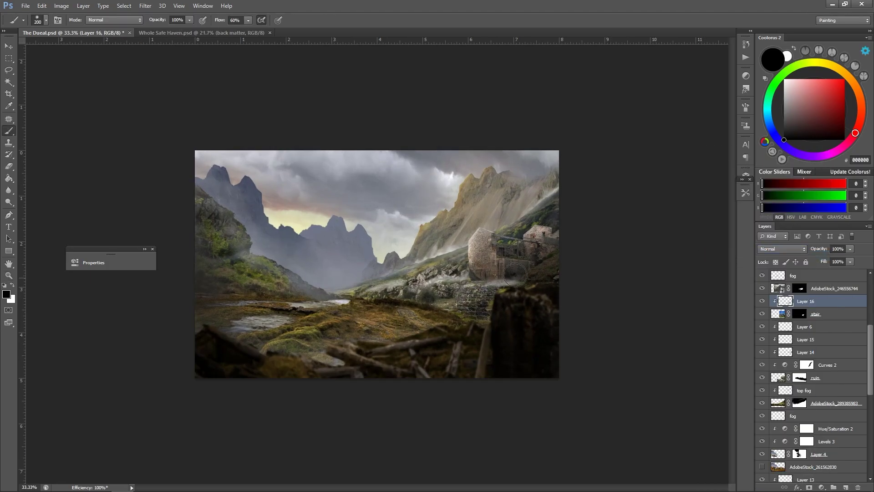
# Add an Overlay layer clipped above the stair's shading layer and brighten the steps in white.
pyautogui.hotkey('ctrl', 'shift', 'alt', 'n')
pyautogui.click(782, 249)
pyautogui.click(782, 358)
pyautogui.press('x')
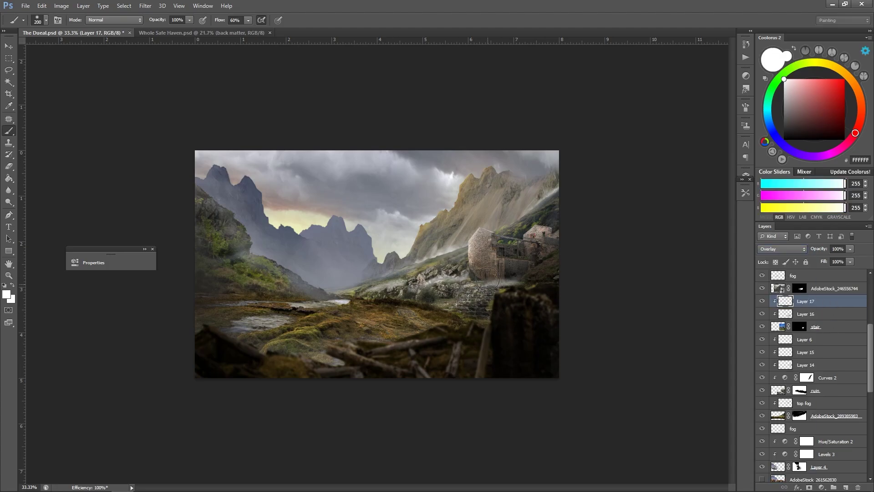
# Refine the layer mask of AdobeStock_246556744 in black with a small brush.
pyautogui.press('z')
pyautogui.click(508, 263)
pyautogui.hotkey('alt', ']')
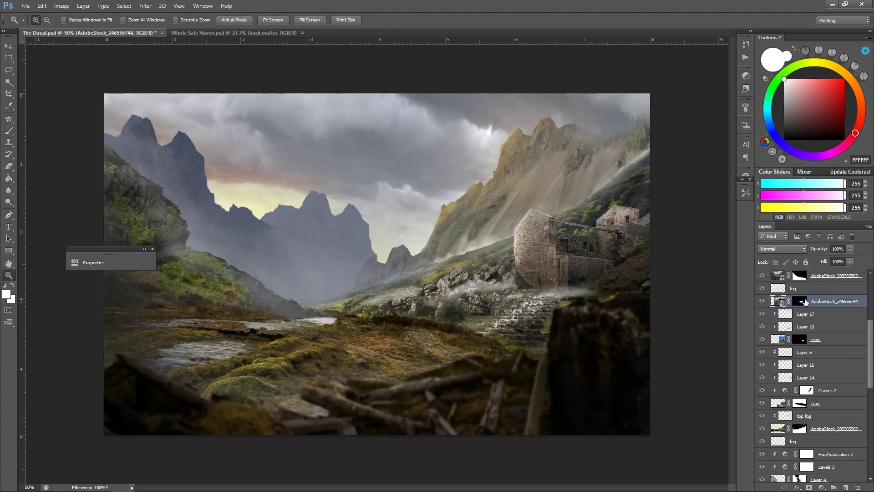
pyautogui.press('b')
pyautogui.scroll(2, 508, 263)
pyautogui.press('[')
pyautogui.press('[')
pyautogui.press('[')
pyautogui.press('[')
pyautogui.press('x')
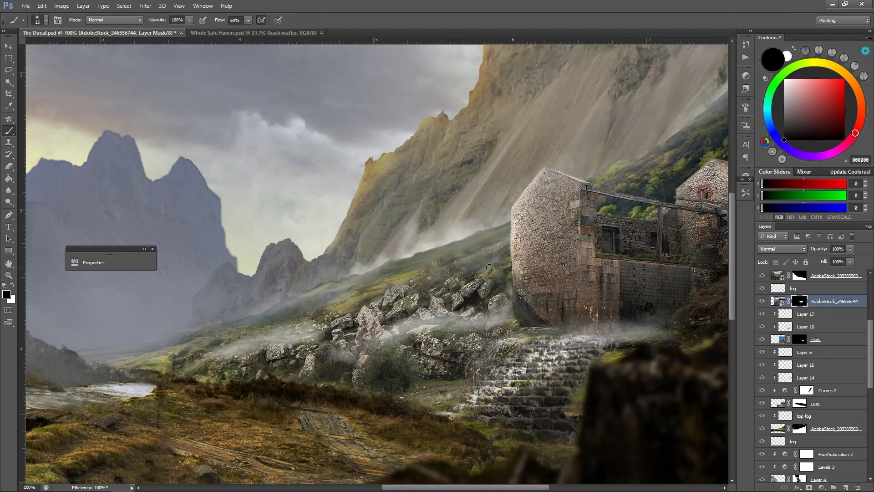
pyautogui.press('z')
pyautogui.scroll(-2, 482, 289)
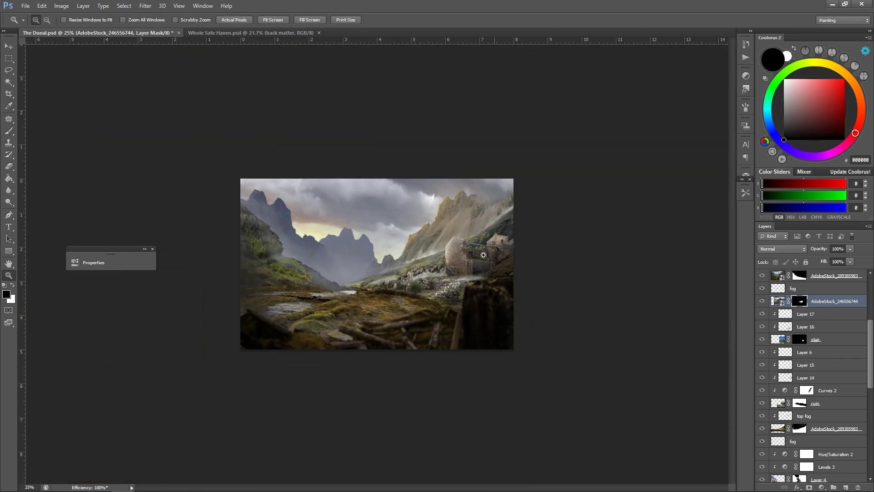
# Clip a Levels adjustment to AdobeStock_246556744, raising the output black level to 17 and lowering the output white level.
pyautogui.click(821, 487)
pyautogui.click(823, 329)
pyautogui.moveTo(242, 376); pyautogui.dragTo(235, 376)
pyautogui.moveTo(174, 377); pyautogui.dragTo(179, 377)
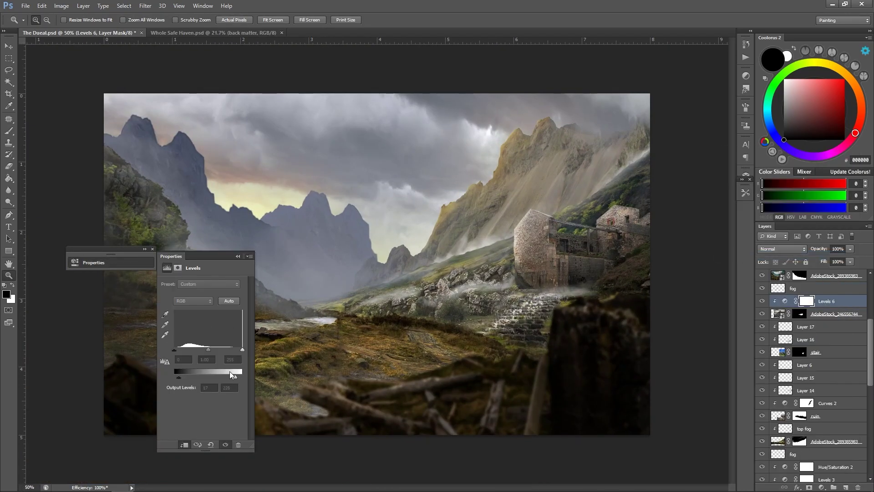
pyautogui.scroll(-3, 454, 308)
pyautogui.scroll(3, 455, 307)
pyautogui.scroll(-2, 626, 244)
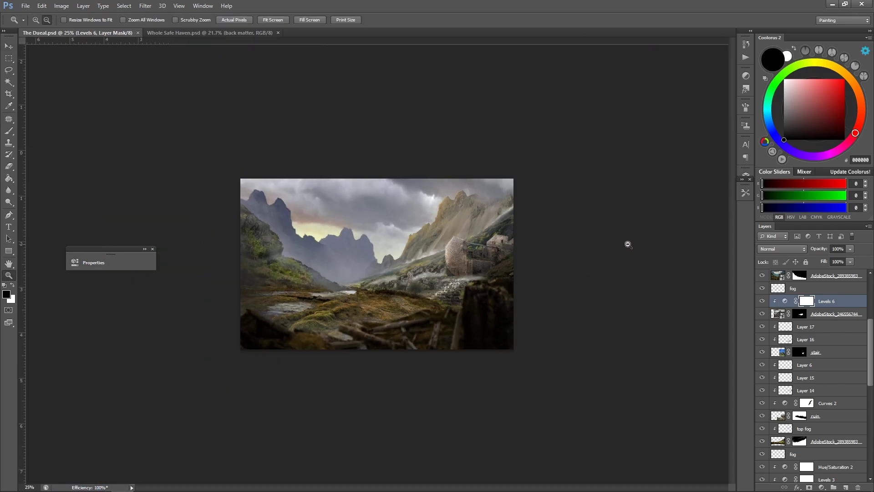
pyautogui.scroll(-1, 764, 402)
pyautogui.click(783, 403)
pyautogui.hotkey('ctrl', 'shift', 'alt', 'n')
pyautogui.press('b')
pyautogui.hotkey('ctrl', '+')
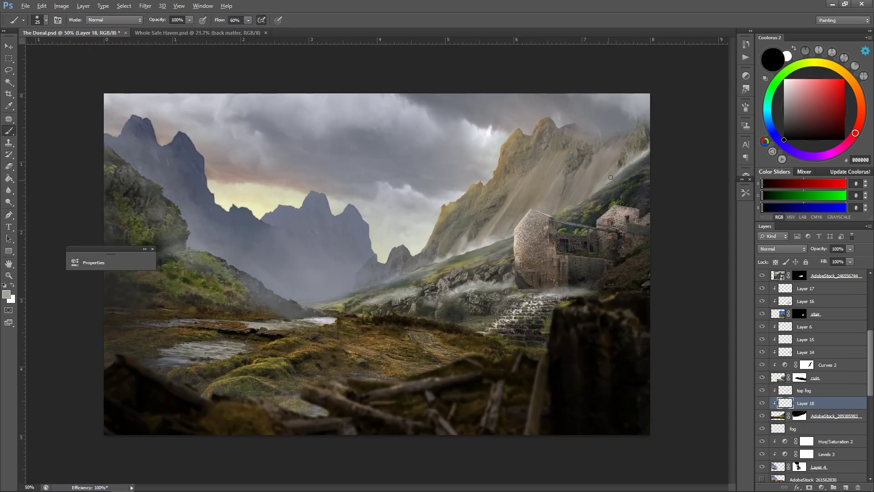
pyautogui.keyDown('alt'); pyautogui.click(626, 185); pyautogui.keyUp('alt')
# Clip a Levels adjustment with a narrowed output range to AdobeStock_289385983, and mask it to the slope behind the ruin.
pyautogui.click(822, 487)
pyautogui.click(782, 336)
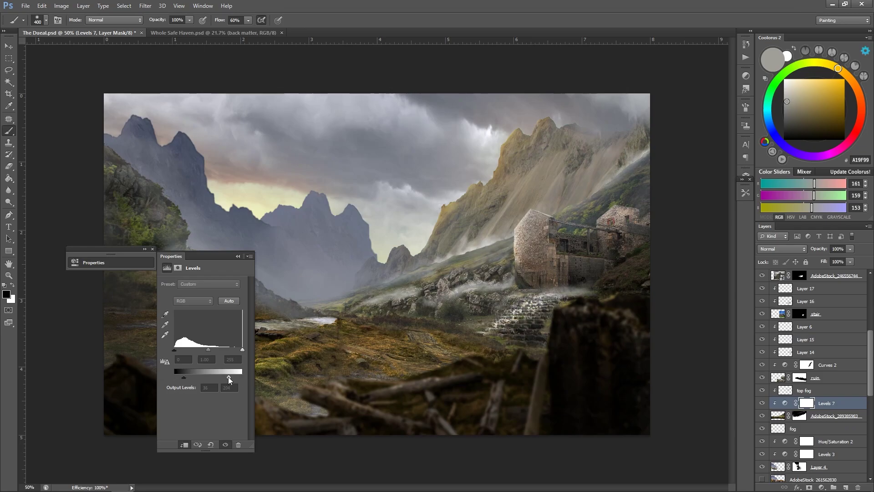
pyautogui.press('x')
pyautogui.press('[')
pyautogui.press('[')
pyautogui.moveTo(569, 191); pyautogui.dragTo(644, 227)
# Refine the AdobeStock_289385983 layer mask around the ruin's roofline and the slope behind it, alternating white and black.
pyautogui.click(802, 415)
pyautogui.press('[')
pyautogui.press('[')
pyautogui.press('[')
pyautogui.press('[')
pyautogui.press('[')
pyautogui.press('[')
pyautogui.press('[')
pyautogui.press('[')
pyautogui.press('[')
pyautogui.press('[')
pyautogui.press('[')
pyautogui.press('[')
pyautogui.press('[')
pyautogui.press('[')
pyautogui.press('[')
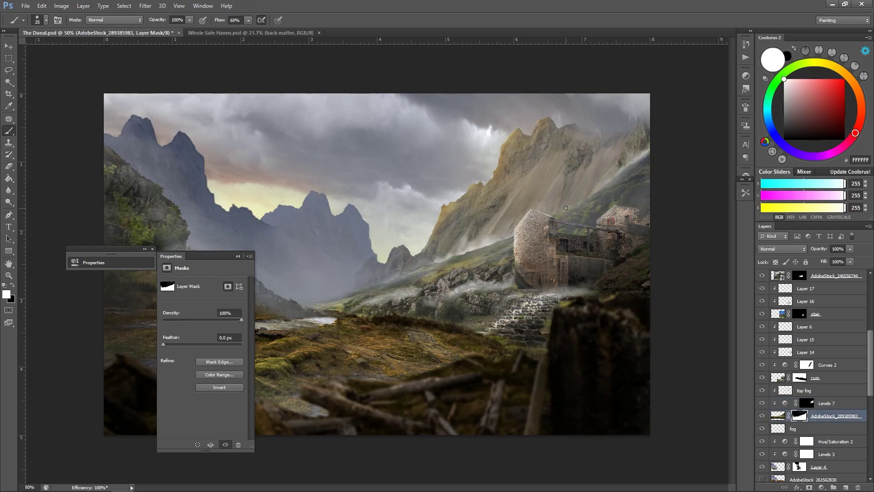
pyautogui.press('x')
pyautogui.press(']')
pyautogui.press(']')
pyautogui.press(']')
pyautogui.press(']')
pyautogui.press(']')
pyautogui.press(']')
pyautogui.press(']')
pyautogui.press(']')
pyautogui.press(']')
pyautogui.press('x')
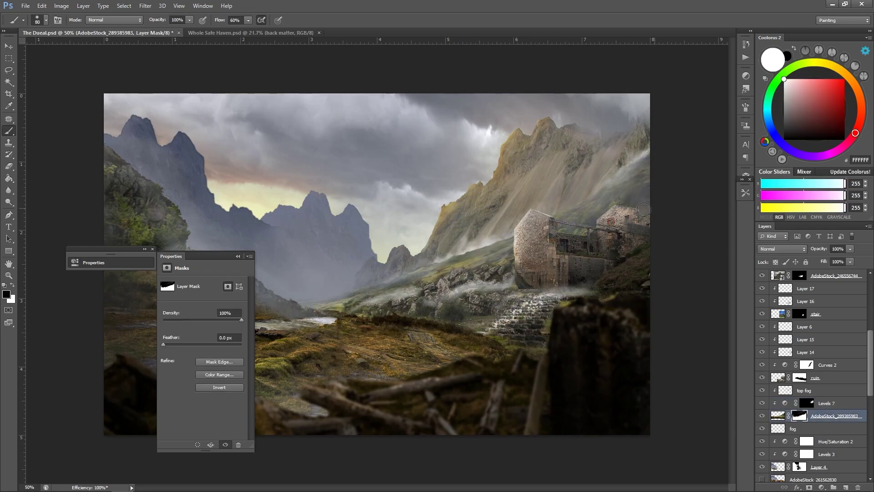
pyautogui.press('x')
pyautogui.press('x')
# Expand Group 1 and touch up a layer mask inside it in black on the right mountain.
pyautogui.scroll(3, 771, 324)
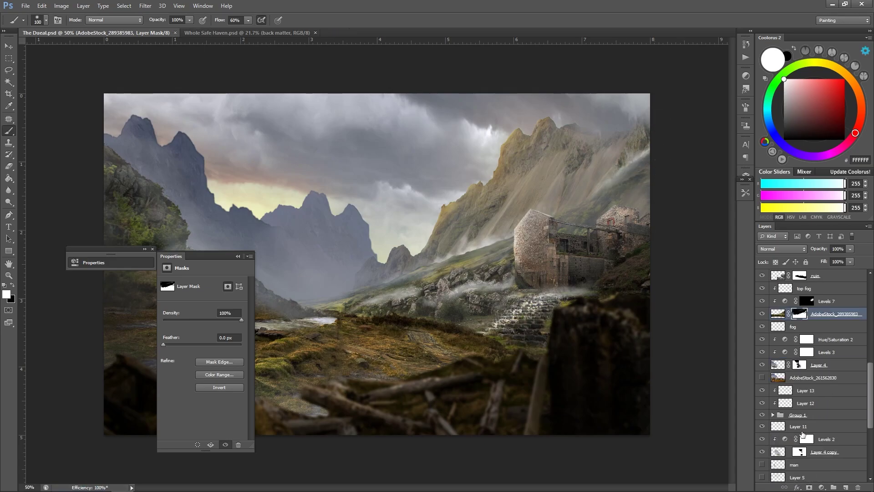
pyautogui.scroll(-15, 771, 324)
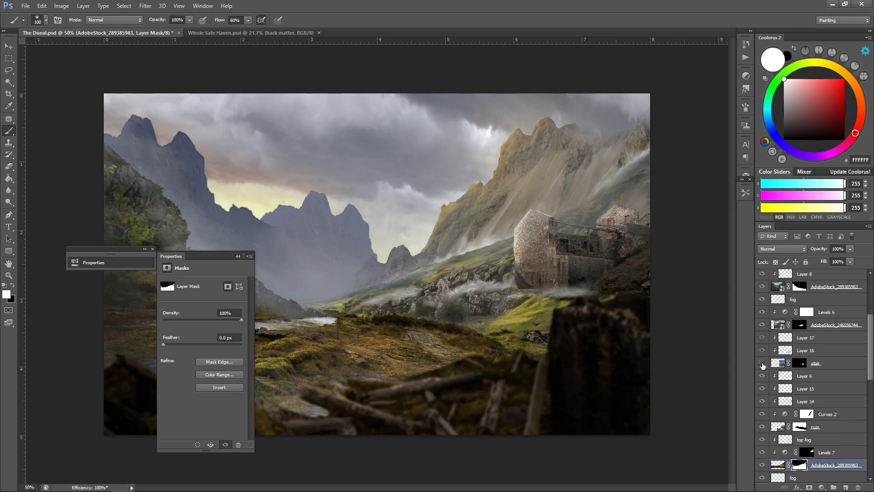
pyautogui.doubleClick(790, 396)
pyautogui.press('Escape')
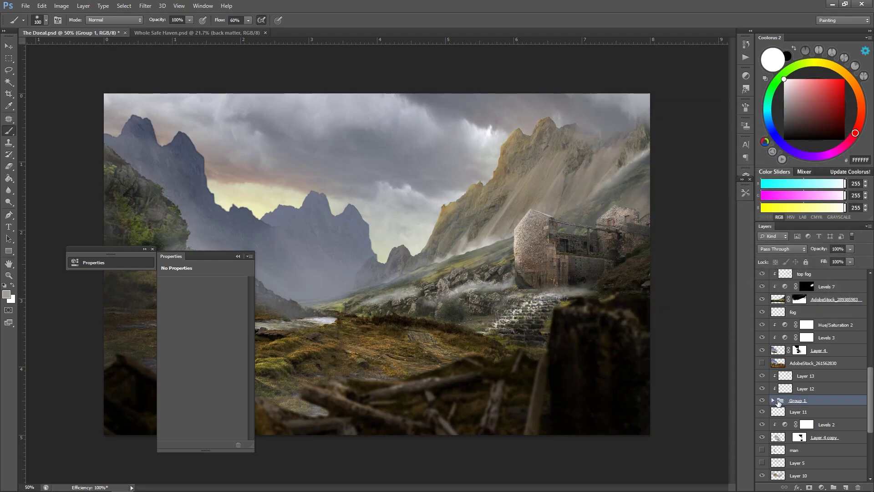
pyautogui.click(772, 400)
pyautogui.click(806, 437)
pyautogui.press('x')
pyautogui.press('z')
pyautogui.keyDown('alt'); pyautogui.click(606, 137); pyautogui.keyUp('alt')
pyautogui.keyDown('alt'); pyautogui.click(607, 137); pyautogui.keyUp('alt')
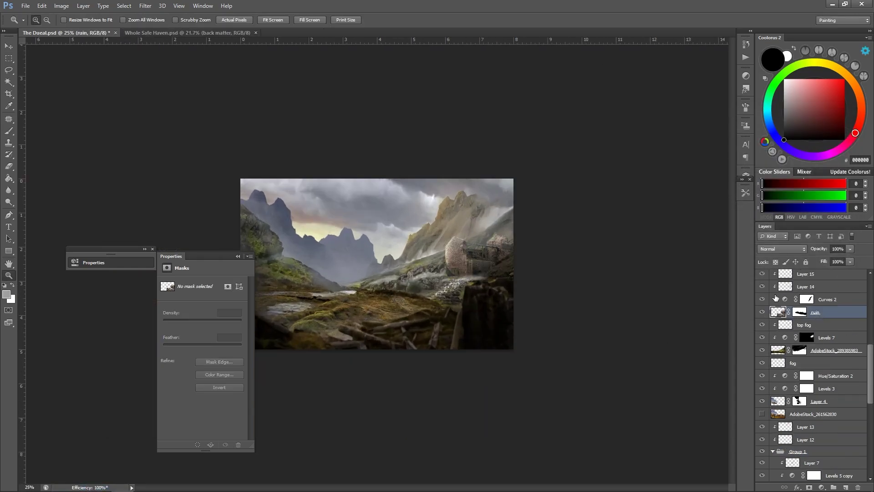
# Erase excess highlight from the ruin on Layer 14, and darken the ruin's shaded walls in black on Layer 15.
pyautogui.click(806, 286)
pyautogui.press('e')
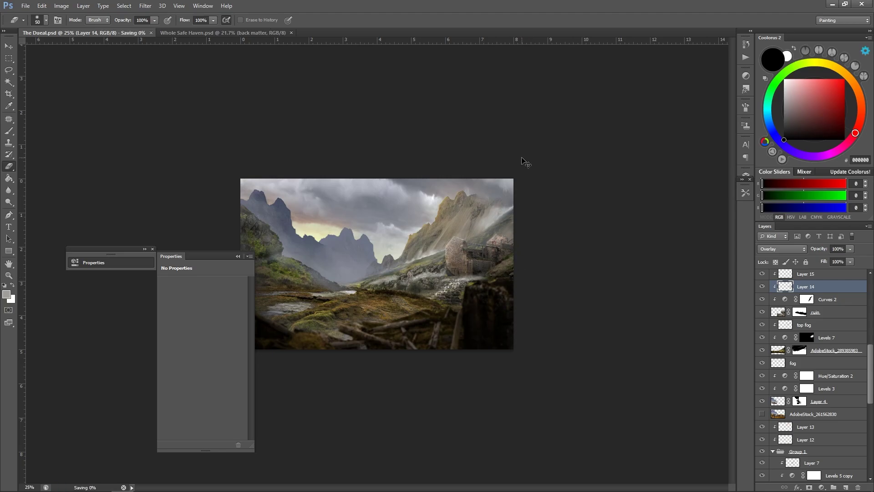
pyautogui.press('b')
pyautogui.hotkey('ctrl', '+')
pyautogui.hotkey('alt', ']')
pyautogui.scroll(2, 496, 235)
pyautogui.press('[')
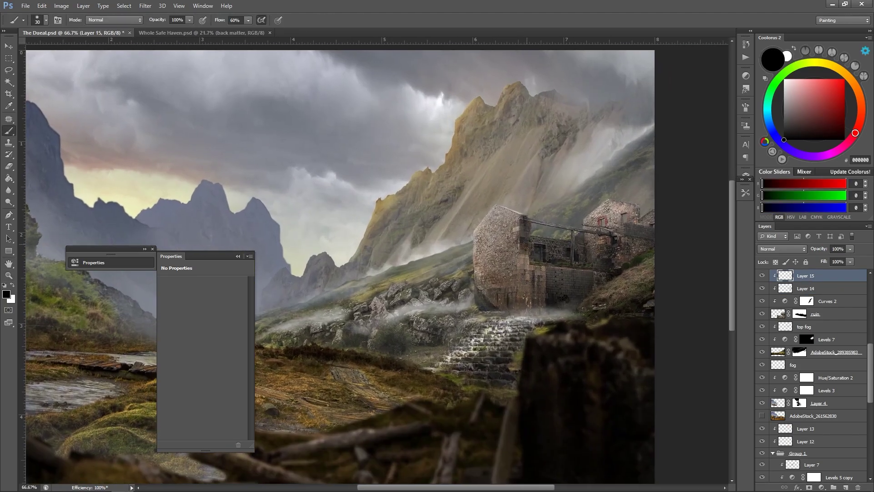
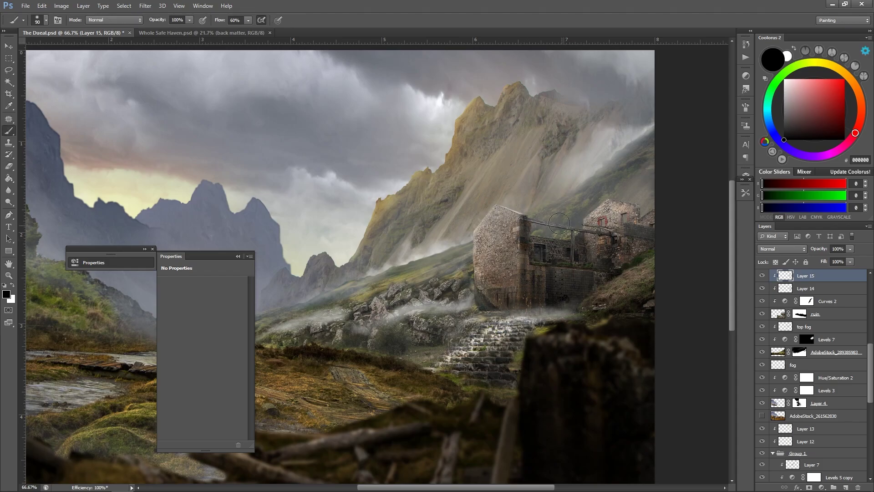
pyautogui.scroll(-4, 567, 191)
pyautogui.scroll(2, 546, 228)
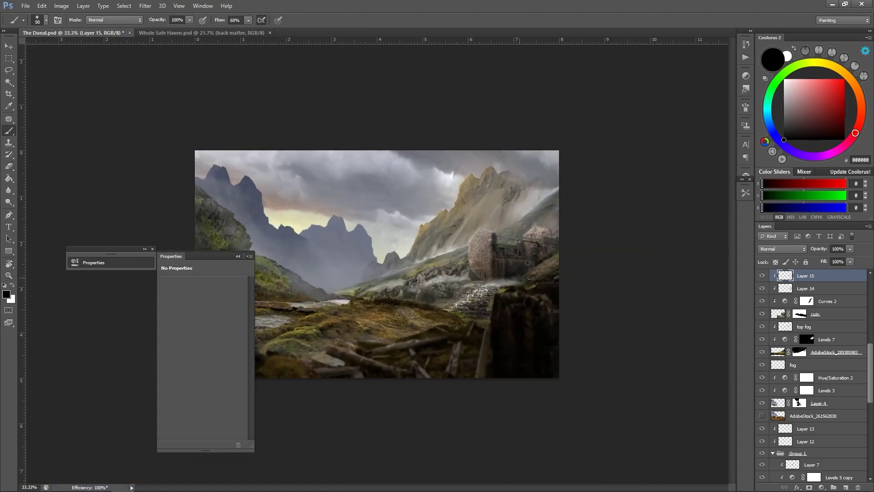
# Add a Color Dodge layer at the top of the stack and paint a #895228 glow over the distant mountains.
pyautogui.press('z')
pyautogui.keyDown('alt'); pyautogui.click(541, 255); pyautogui.keyUp('alt')
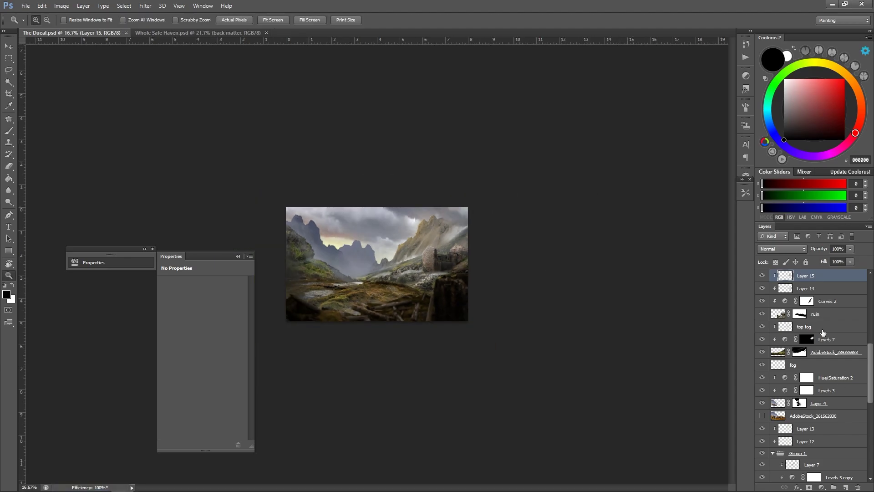
pyautogui.scroll(5, 823, 333)
pyautogui.click(798, 275)
pyautogui.click(826, 107)
pyautogui.press('b')
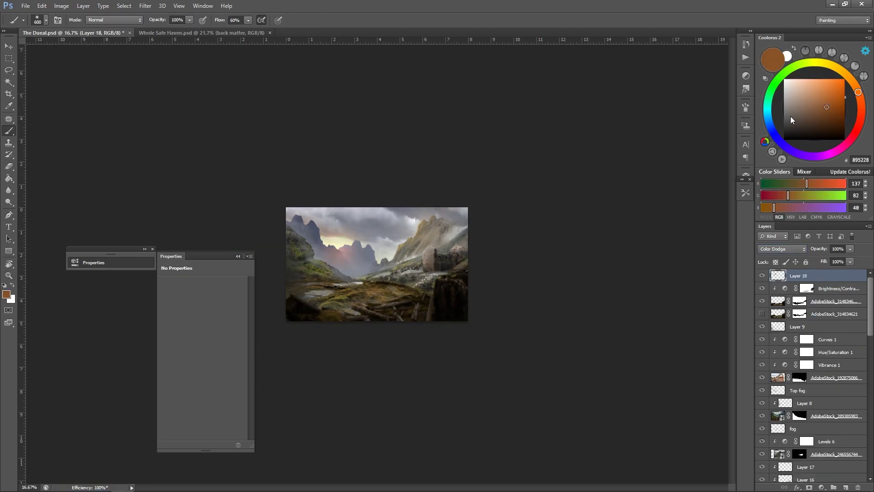
# Extend the sunset glow across the horizon sky and distant peaks in #975E13, erase the excess, and save the document.
pyautogui.keyDown('alt'); pyautogui.click(339, 249); pyautogui.keyUp('alt')
pyautogui.moveTo(328, 248); pyautogui.dragTo(387, 240)
pyautogui.press('e')
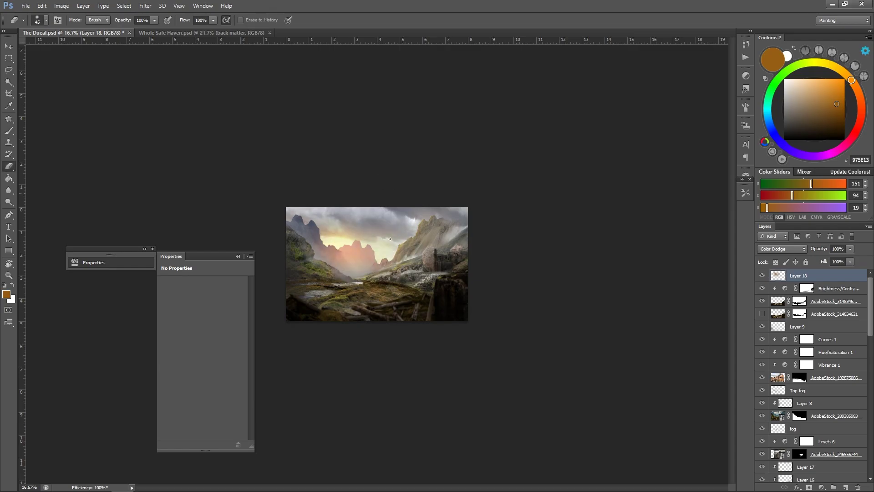
pyautogui.hotkey('ctrl', 's')
# Add a Color Dodge layer clipped above the ruin's Layer 6 and paint warm #7C5625 light on the ruin's gable walls.
pyautogui.press('z')
pyautogui.hotkey('ctrl', '+')
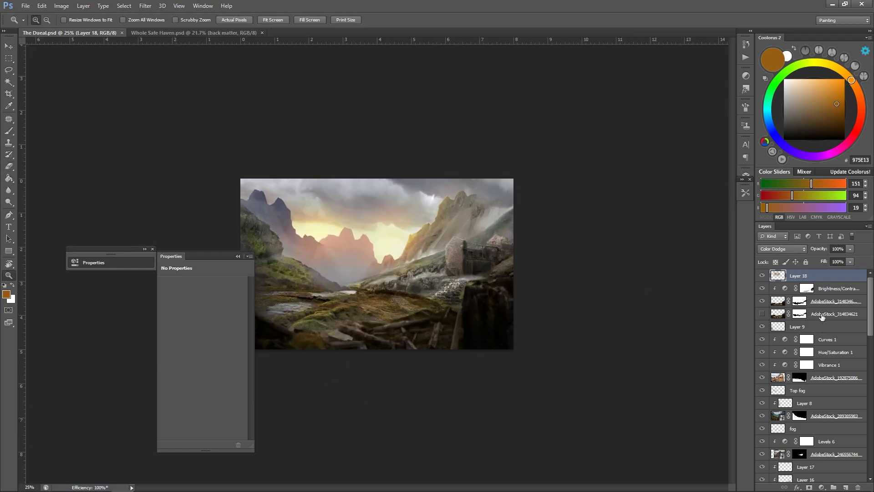
pyautogui.scroll(-2, 794, 368)
pyautogui.click(804, 390)
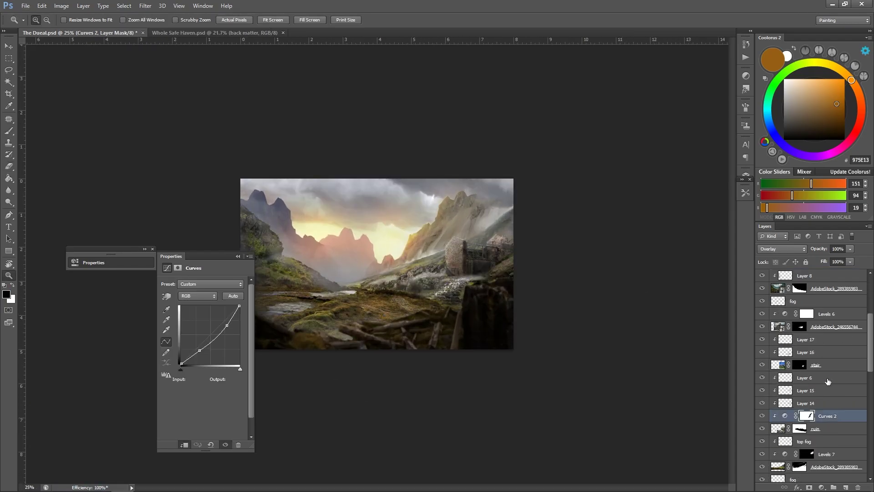
pyautogui.hotkey('ctrl', 'shift', 'alt', 'n')
pyautogui.rightClick(805, 377)
pyautogui.click(804, 145)
pyautogui.hotkey('shift', 'alt', 'd')
pyautogui.click(826, 110)
pyautogui.press('b')
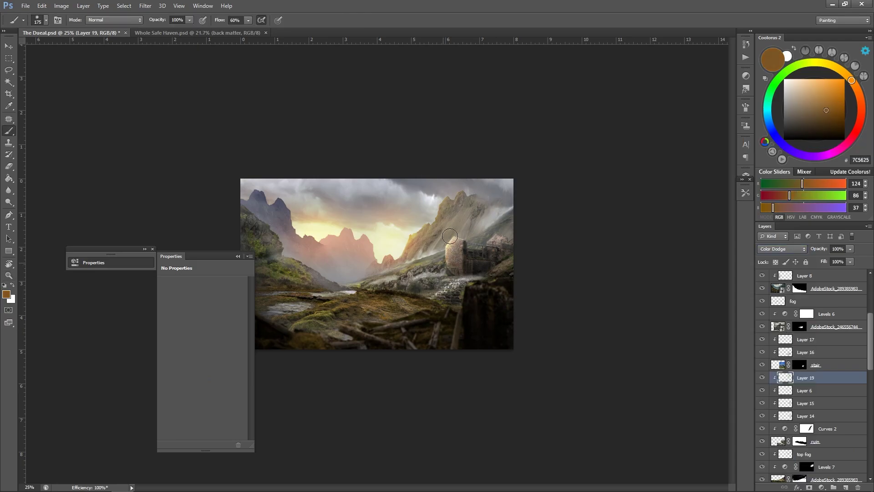
pyautogui.hotkey('ctrl', '0')
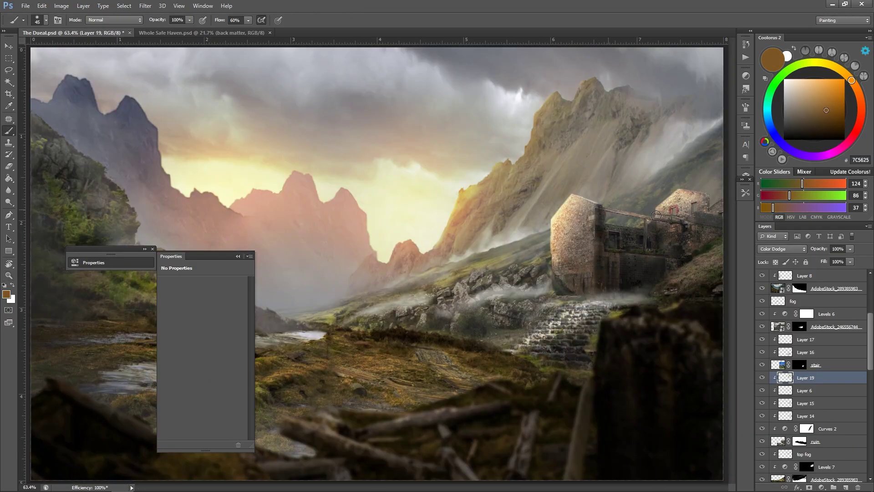
# Check the warm light on the ruin and valley at smaller scale, and save the document.
pyautogui.press('z')
pyautogui.hotkey('ctrl', '-')
pyautogui.hotkey('ctrl', '-')
pyautogui.scroll(5, 805, 326)
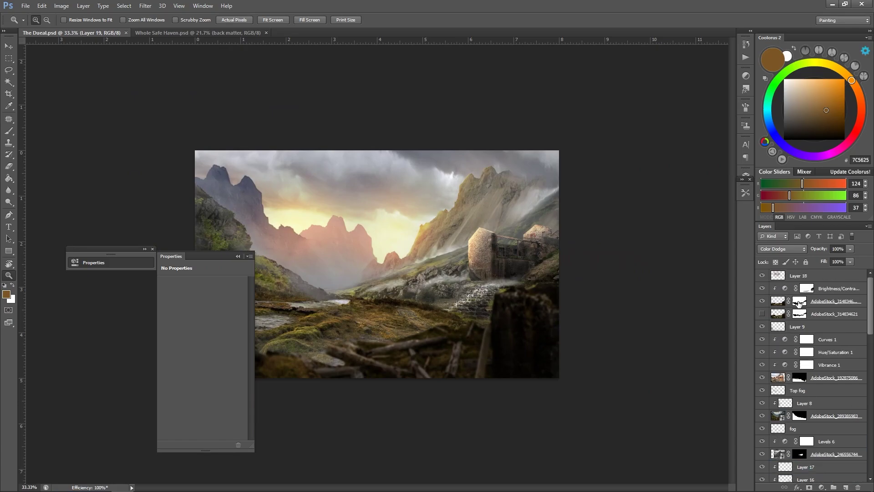
pyautogui.hotkey('ctrl', '-')
pyautogui.hotkey('ctrl', '-')
pyautogui.hotkey('ctrl', '+')
pyautogui.hotkey('ctrl', 's')
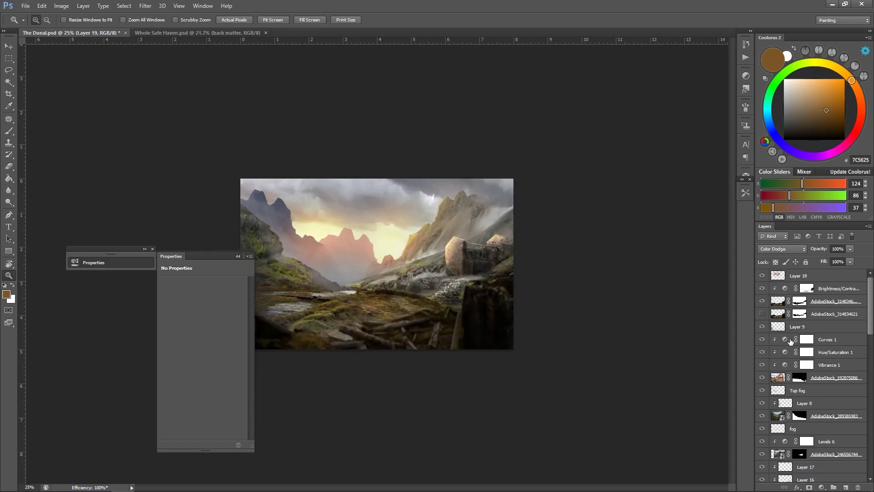
pyautogui.scroll(-5, 782, 391)
pyautogui.scroll(-2, 782, 391)
pyautogui.hotkey('ctrl', '+')
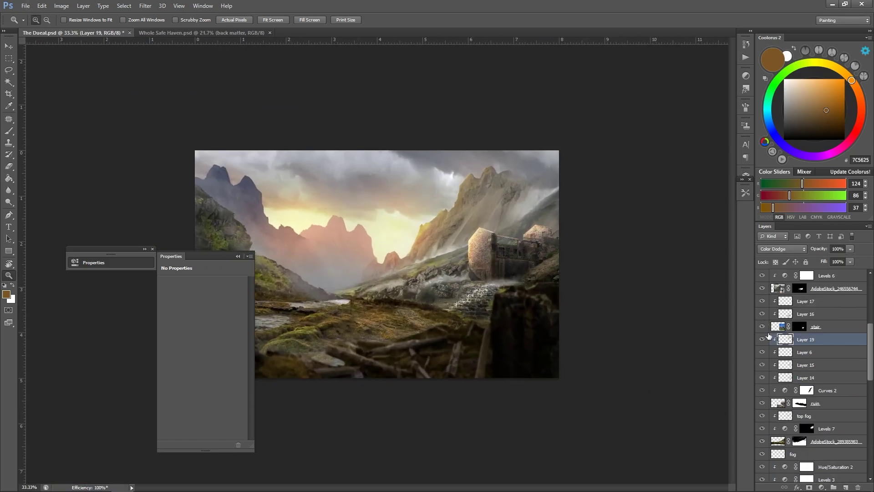
# Rename the AdobeStock_246556744 layer as "rocky foreground".
pyautogui.scroll(4, 774, 346)
pyautogui.press('e')
pyautogui.doubleClick(831, 365)
pyautogui.write('rocky f')
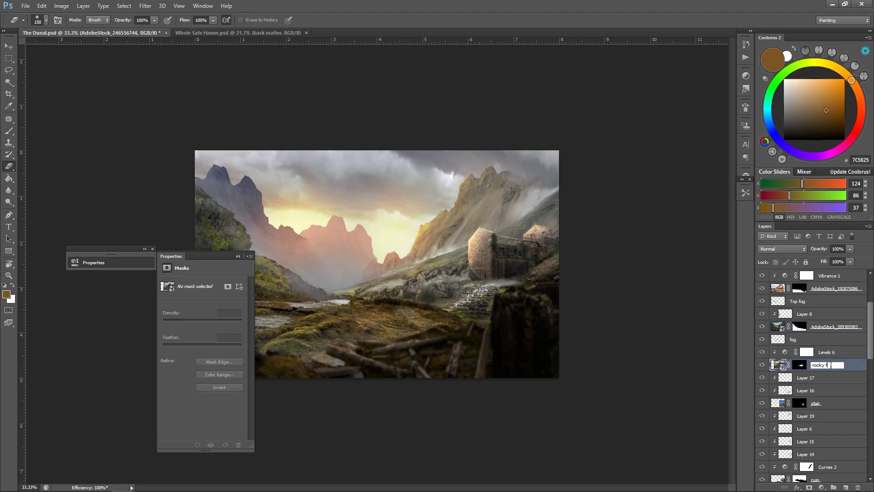
pyautogui.write('oreground')
pyautogui.press('Return')
# Add a clipped Overlay layer above Levels 6, paint white highlights on the rocks beside the stairs, and erase the excess.
pyautogui.rightClick(806, 365)
pyautogui.press('z')
pyautogui.hotkey('ctrl', '+')
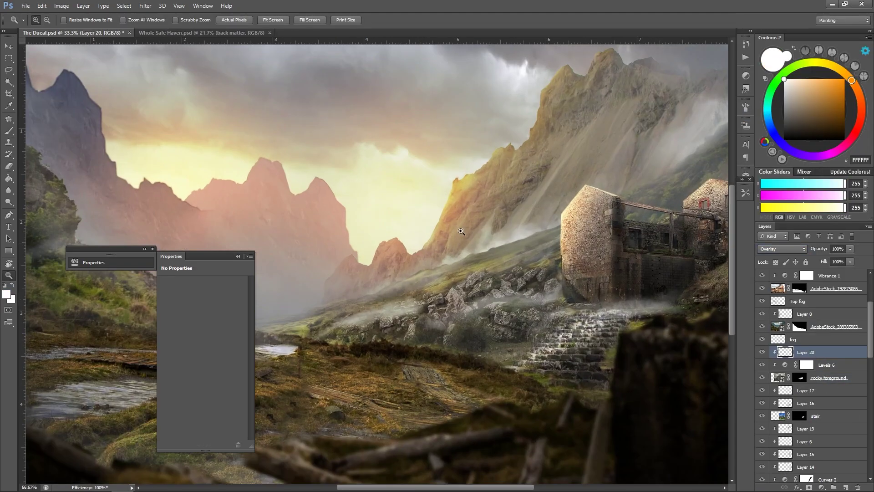
pyautogui.click(461, 231)
pyautogui.press('b')
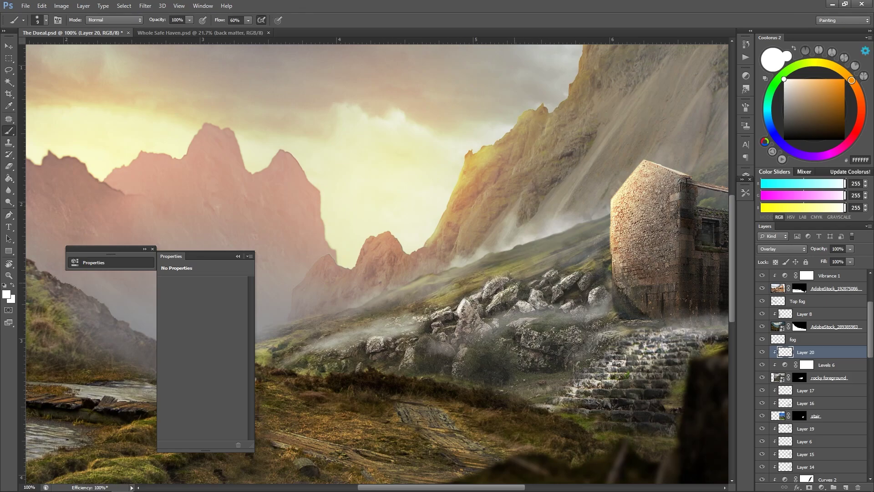
pyautogui.press('[')
pyautogui.press('[')
pyautogui.press('[')
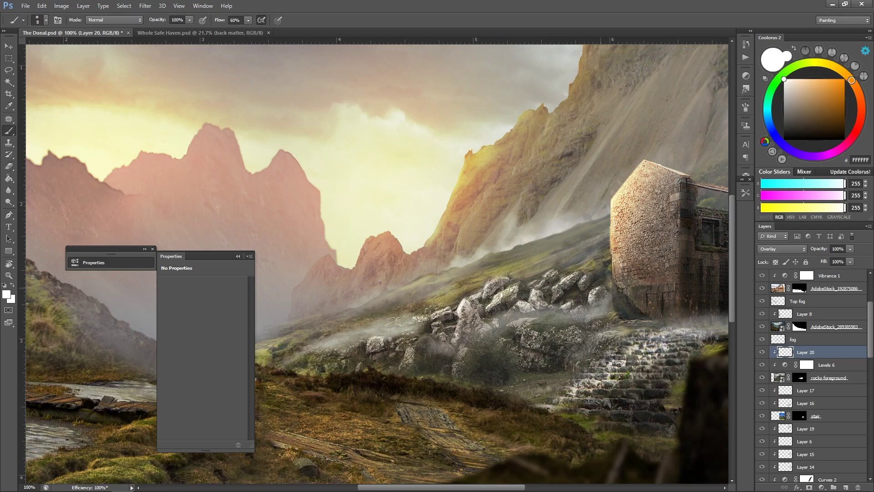
pyautogui.press('e')
pyautogui.hotkey('ctrl', '-')
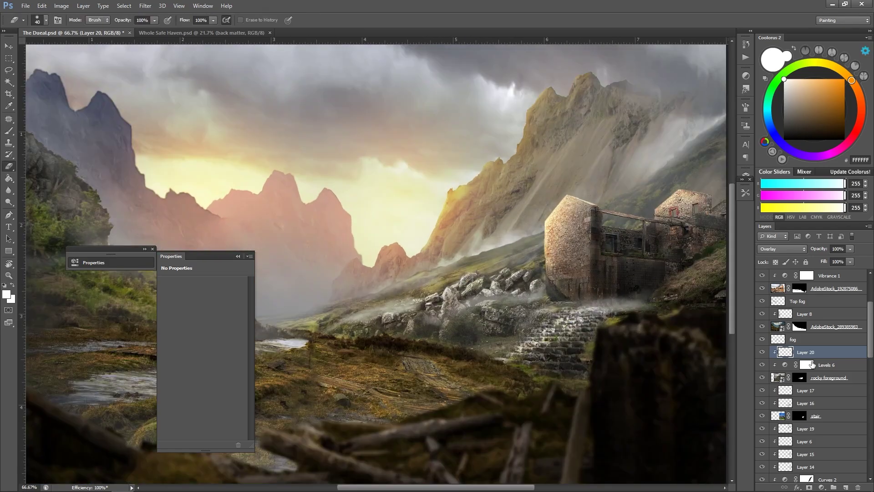
# Add an Overlay layer directly above Layer 20 and start painting warm light on the grassy slope with #6E3E00.
pyautogui.hotkey('ctrl', 'shift', 'alt', 'n')
pyautogui.click(781, 248)
pyautogui.click(774, 341)
pyautogui.press('b')
pyautogui.hotkey('shift', 'alt', 'o')
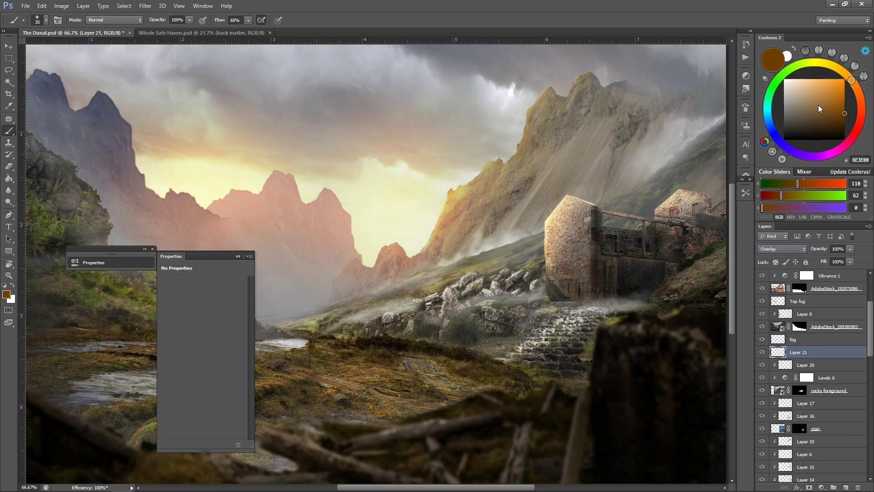
pyautogui.press(']')
pyautogui.press(']')
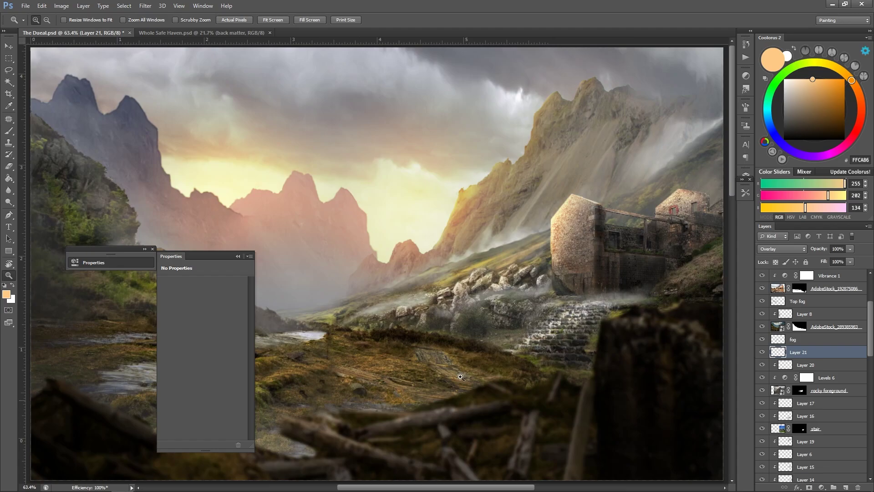
# Strengthen the sunlight on the grassy slope and rocks near the ruin with #FFCA86 and yellow #FFCA00.
pyautogui.press(']')
pyautogui.press(']')
pyautogui.press(']')
pyautogui.press(']')
pyautogui.press(']')
pyautogui.press(']')
pyautogui.press(']')
pyautogui.press(']')
pyautogui.hotkey('ctrl', '-')
pyautogui.moveTo(440, 263); pyautogui.dragTo(496, 263)
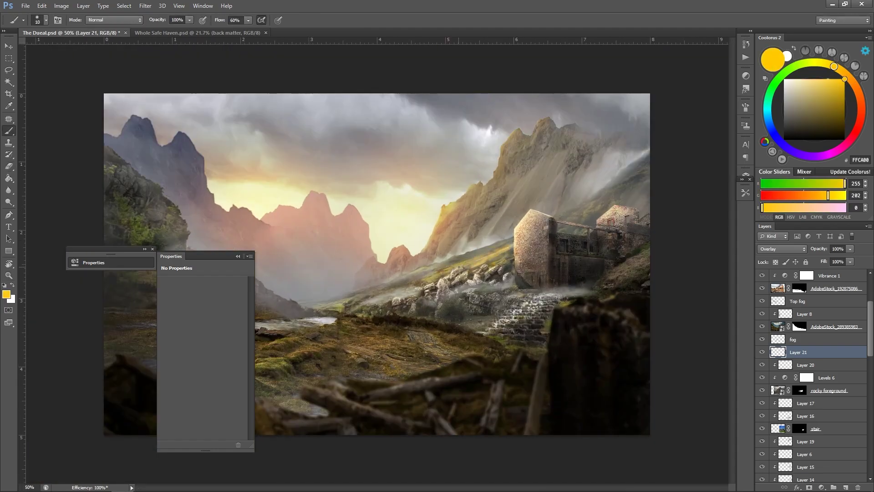
# Check the sunlit slope at smaller scale, collapse the Properties panel, and save the document.
pyautogui.scroll(-3, 512, 243)
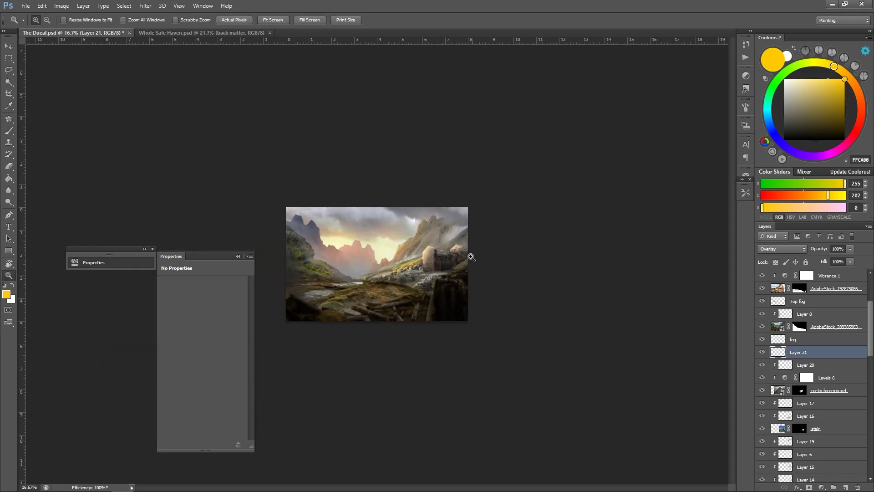
pyautogui.scroll(2, 468, 254)
pyautogui.press('h')
pyautogui.click(238, 256)
pyautogui.hotkey('ctrl', 's')
# Paint black on the left hillside photo's layer mask to fade its edge into the mist, and save the document.
pyautogui.click(799, 327)
pyautogui.press('b')
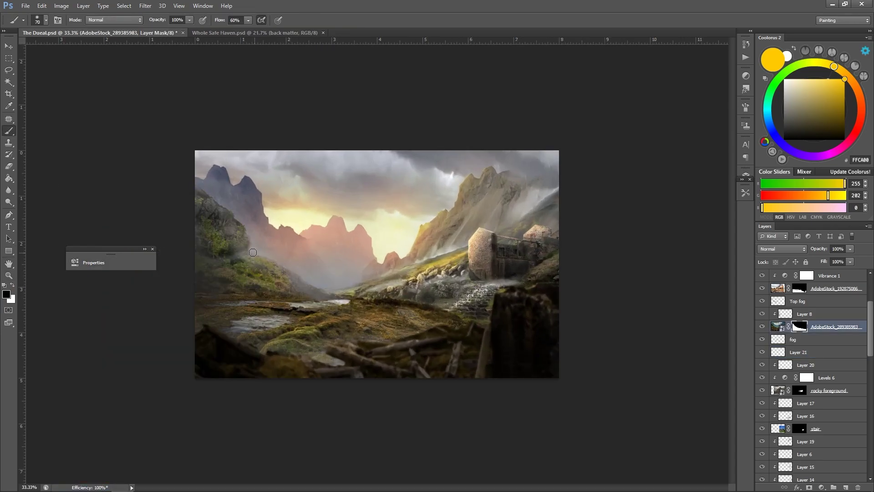
pyautogui.press('z')
pyautogui.scroll(-2, 330, 177)
pyautogui.scroll(4, 328, 189)
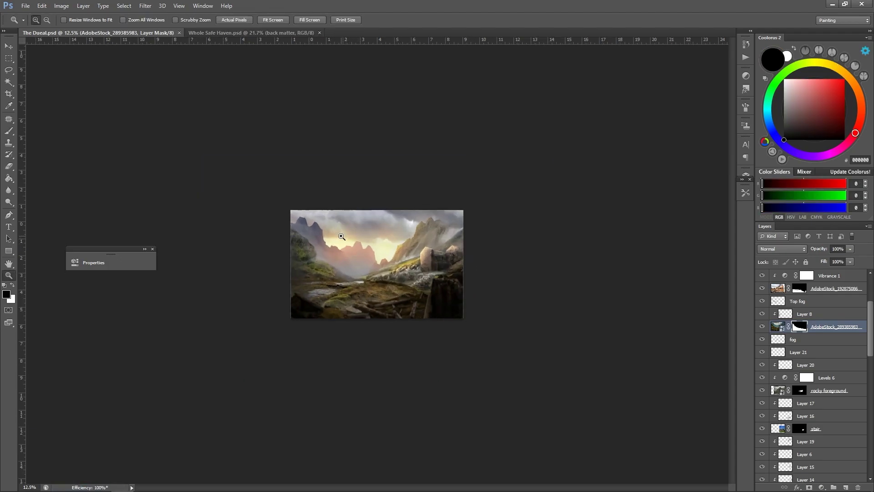
# Erase excess mist along the left hillside on the Top fog layer and save the document.
pyautogui.press('x')
pyautogui.click(780, 299)
pyautogui.press('e')
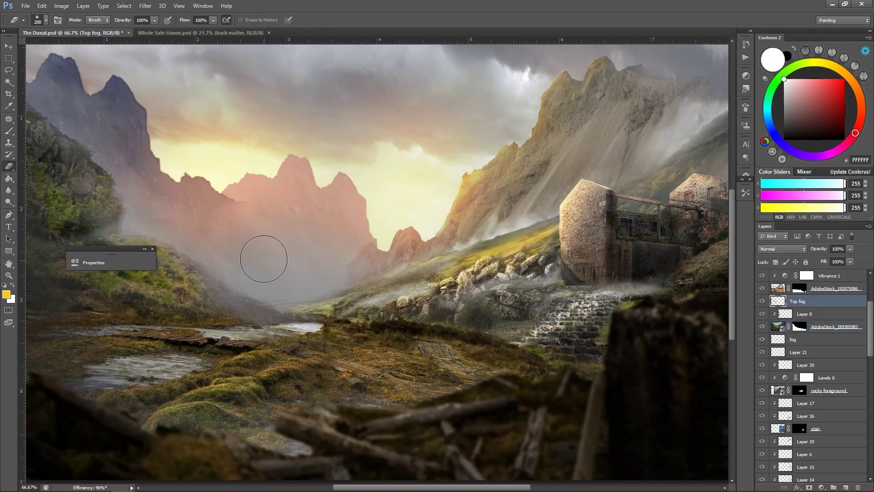
pyautogui.moveTo(264, 259)
pyautogui.mouseDown()
pyautogui.moveTo(274, 314)
pyautogui.moveTo(228, 291)
pyautogui.mouseUp()
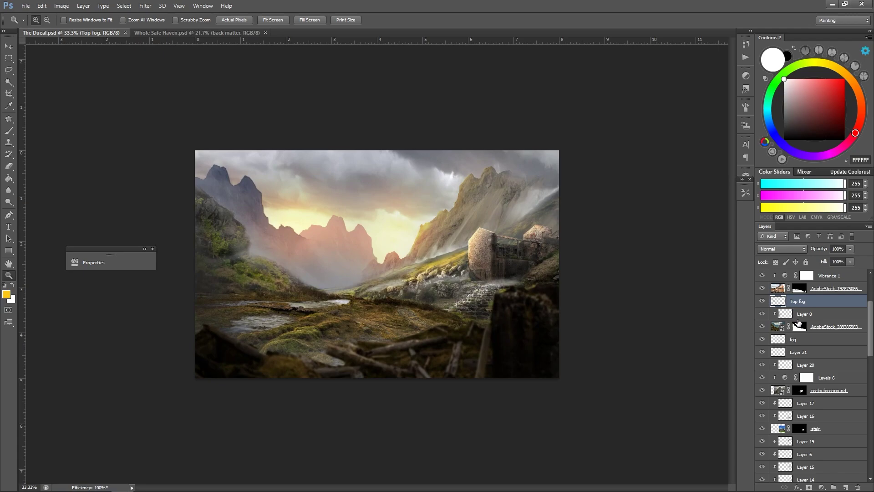
pyautogui.scroll(1, 310, 288)
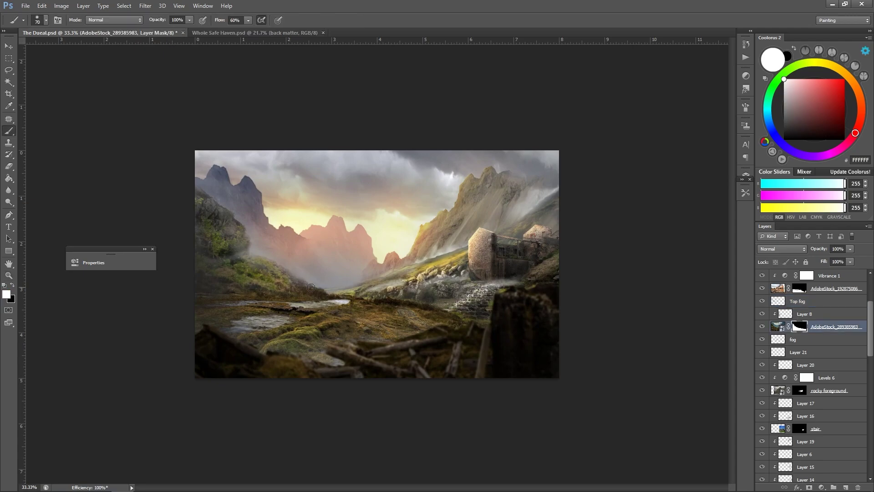
# Refine the lower edge of the left hillside on its layer mask with a small black and white brush.
pyautogui.press('[')
pyautogui.press('[')
pyautogui.press('[')
pyautogui.press('x')
pyautogui.press('x')
pyautogui.press('x')
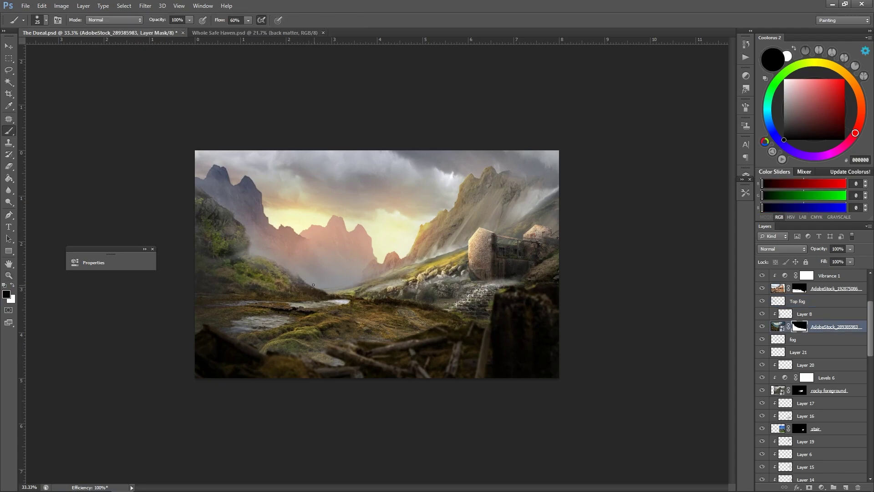
# Add a Color Dodge layer named "Light foreground" below Sky light and paint #9E6C25 light on the central valley ground.
pyautogui.scroll(5, 798, 318)
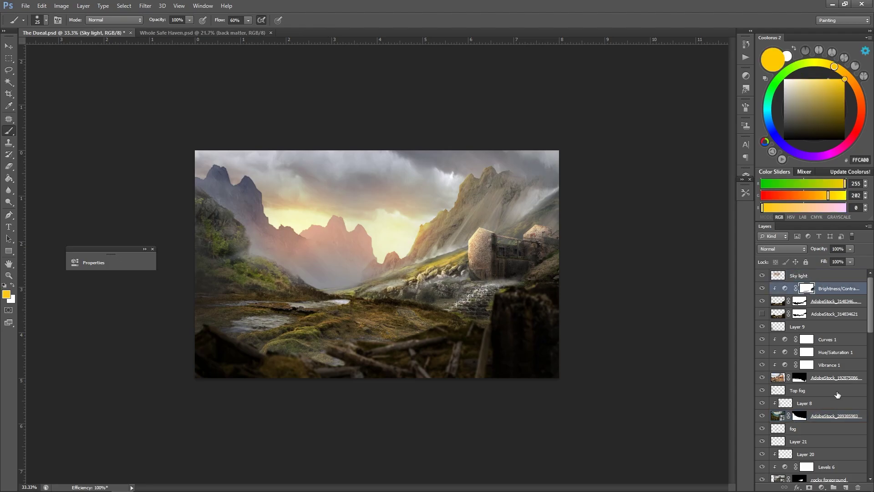
pyautogui.hotkey('ctrl', 'shift', 'alt', 'n')
pyautogui.doubleClick(801, 289)
pyautogui.click(781, 249)
pyautogui.click(792, 314)
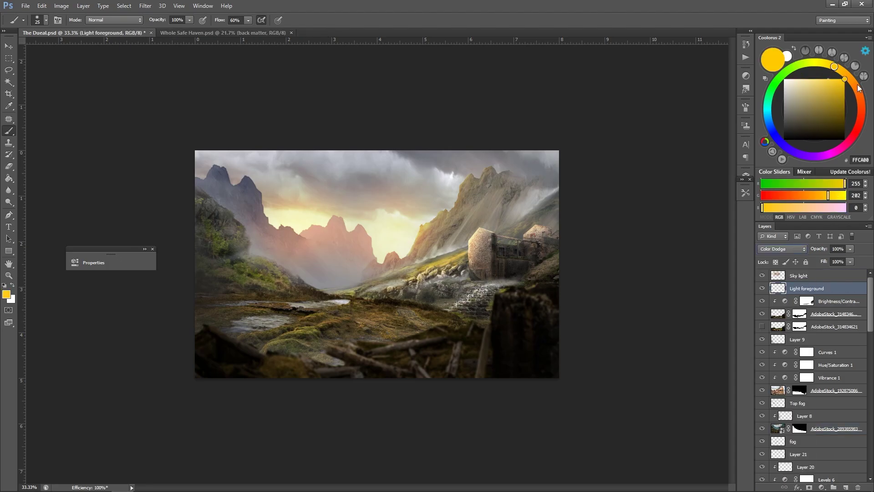
pyautogui.keyDown('alt'); pyautogui.click(372, 303); pyautogui.keyUp('alt')
pyautogui.press(']')
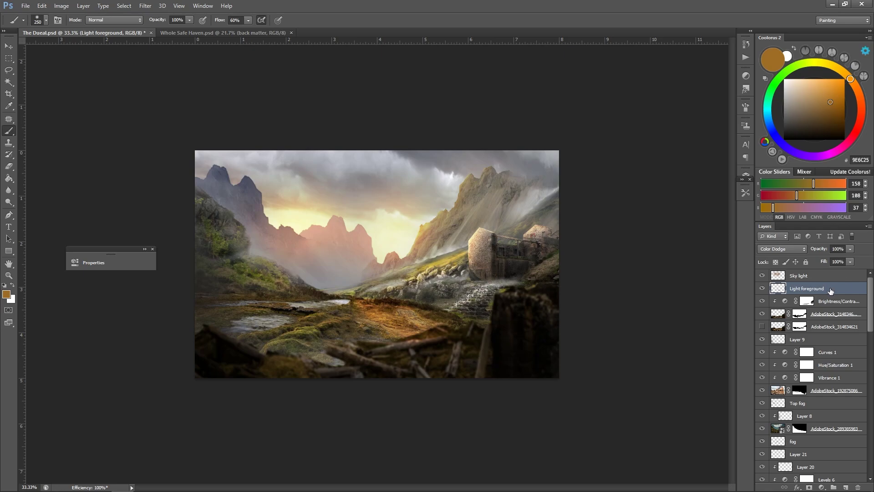
# Move the Light foreground layer beneath both AdobeStock_314834621 layers and extend the #9E6C25 glow across the valley ground.
pyautogui.moveTo(831, 292); pyautogui.dragTo(819, 333)
pyautogui.press(']')
pyautogui.press(']')
pyautogui.press(']')
pyautogui.press(']')
pyautogui.press(']')
pyautogui.press(']')
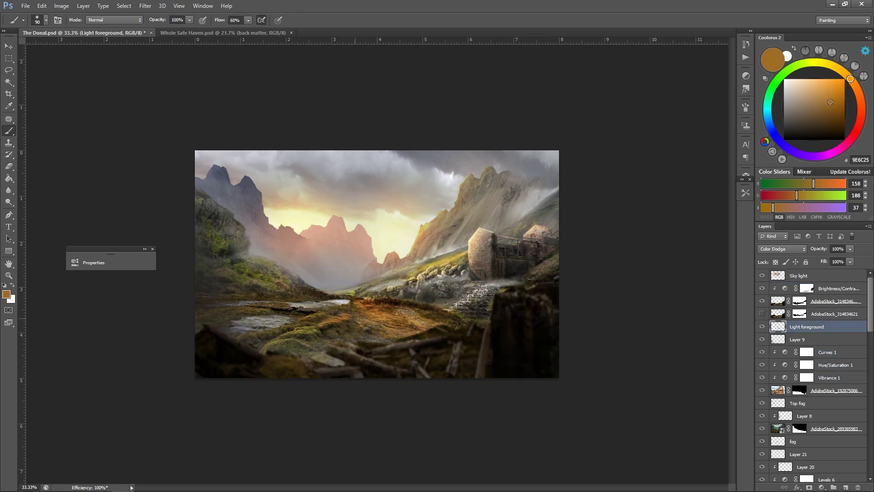
pyautogui.press(']')
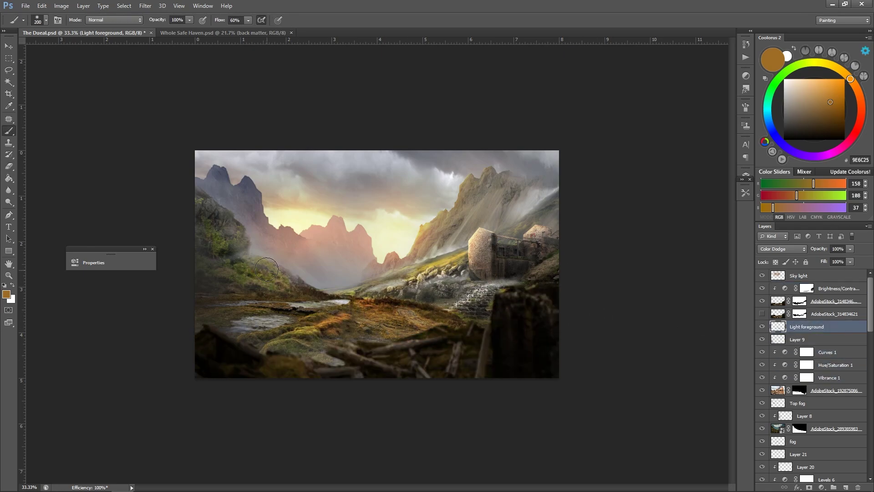
# Clean up the foreground glow and add subtler warm light across the valley with dark brown #462900.
pyautogui.press('e')
pyautogui.keyDown('alt'); pyautogui.click(419, 316); pyautogui.keyUp('alt')
pyautogui.press(']')
pyautogui.press(']')
pyautogui.press(']')
pyautogui.press(']')
pyautogui.press(']')
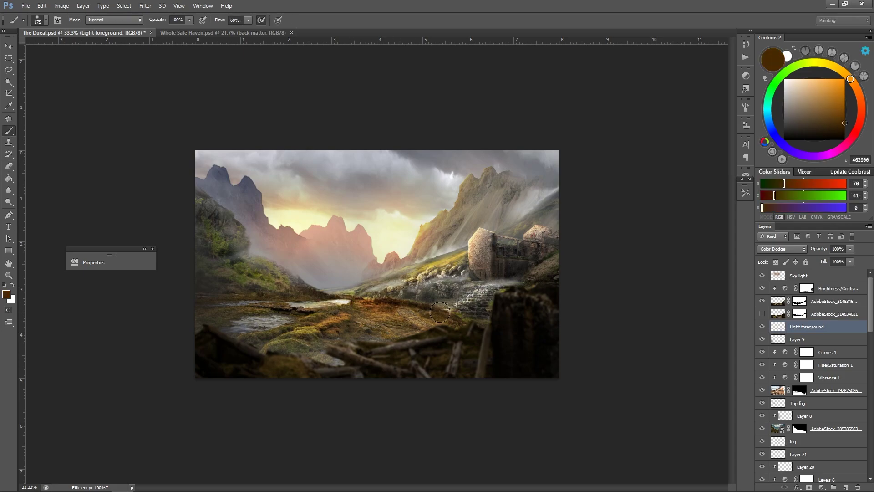
# Paint warm #683D00 light on the stone stairs below the ruin on the Light foreground layer.
pyautogui.keyDown('alt'); pyautogui.click(478, 293); pyautogui.keyUp('alt')
pyautogui.press('[')
pyautogui.press('[')
pyautogui.press('[')
pyautogui.press('[')
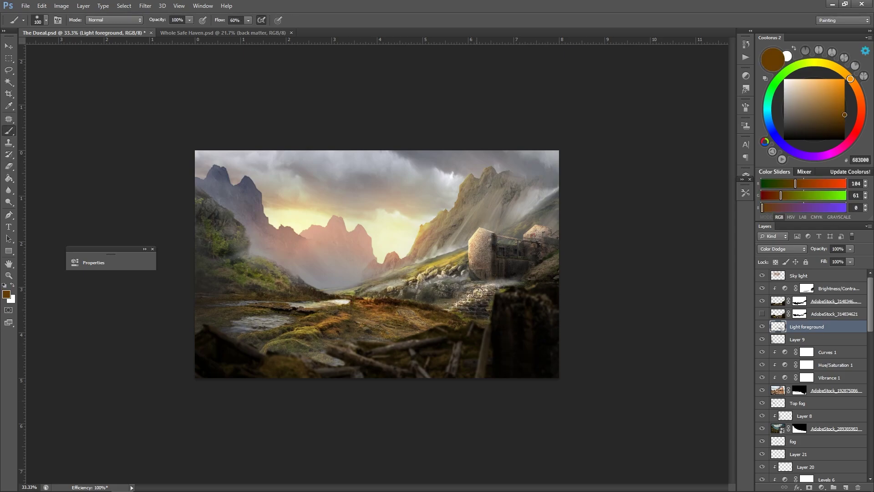
pyautogui.press('e')
pyautogui.press('b')
pyautogui.press(']')
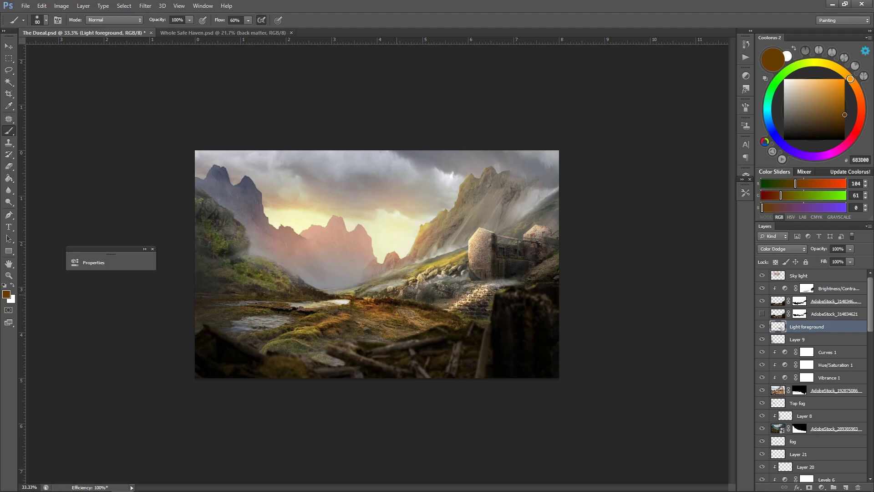
# Add an Overlay layer named "light enhance" below Light foreground and brighten the central ground with white.
pyautogui.press('z')
pyautogui.keyDown('alt'); pyautogui.click(516, 319); pyautogui.keyUp('alt')
pyautogui.click(456, 296)
pyautogui.keyDown('ctrl'); pyautogui.click(846, 487); pyautogui.keyUp('ctrl')
pyautogui.hotkey('shift', 'alt', 'o')
pyautogui.doubleClick(802, 339)
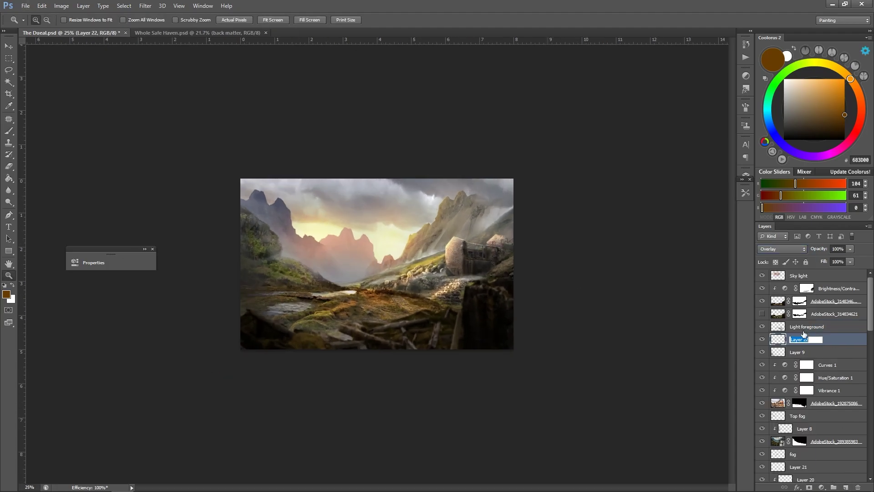
pyautogui.press('b')
pyautogui.press('x')
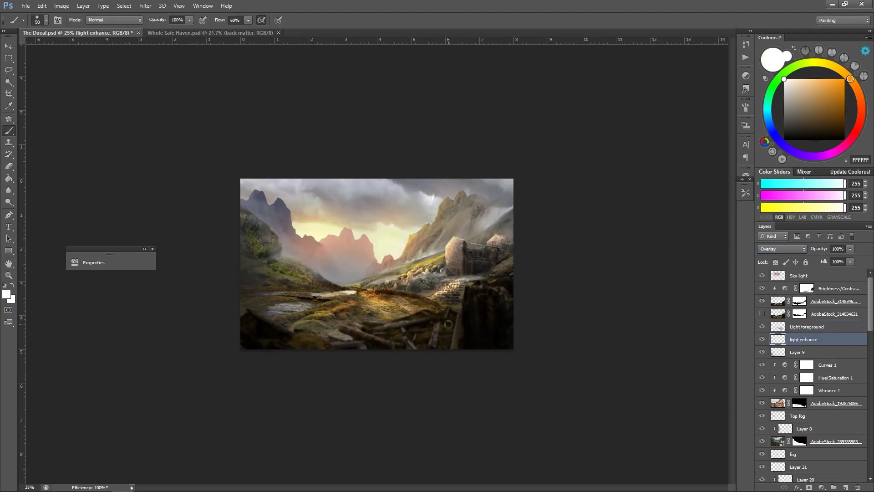
# Darken the shadowed ground and left hillside with a large black brush on the light enhance layer.
pyautogui.press('d')
pyautogui.press(']')
pyautogui.press(']')
pyautogui.press(']')
pyautogui.press(']')
pyautogui.press(']')
pyautogui.press(']')
pyautogui.press(']')
pyautogui.press(']')
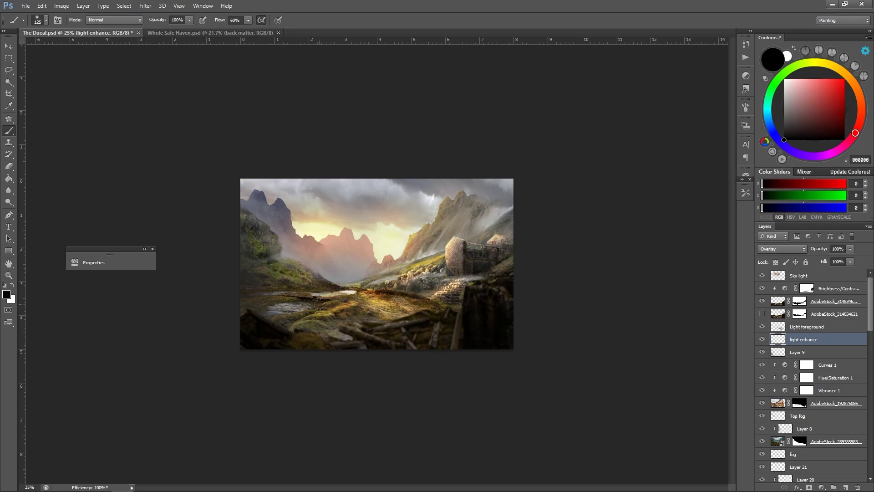
# Paint small white highlights on the water and ground at left of the valley, and erase the excess.
pyautogui.press('[')
pyautogui.press('[')
pyautogui.press('[')
pyautogui.press('[')
pyautogui.press('[')
pyautogui.press('x')
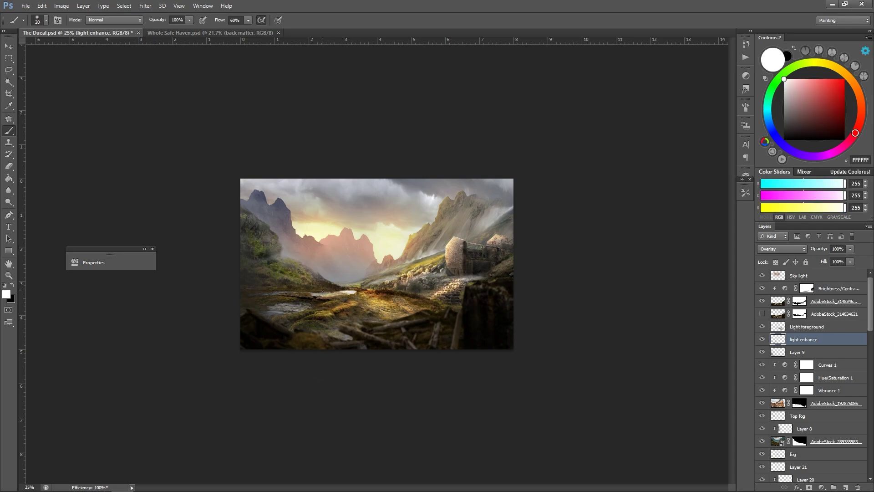
pyautogui.press('[')
pyautogui.press('[')
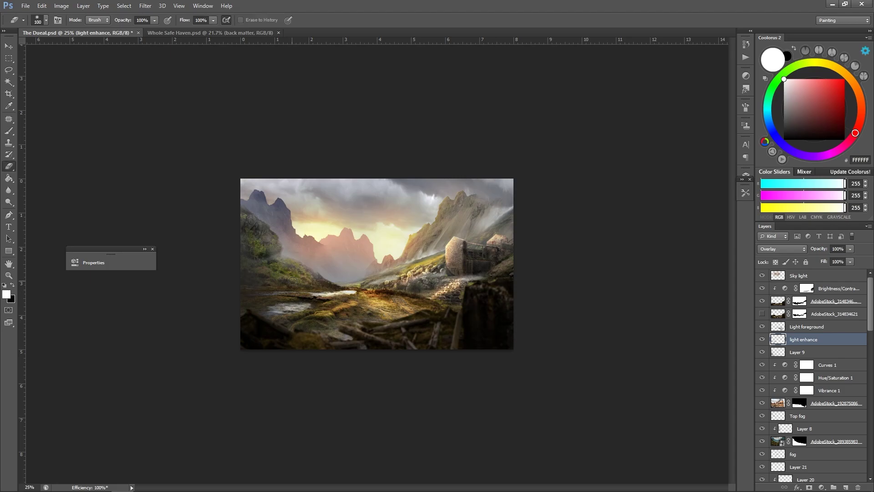
# Select the lower mountain photo in Group 1, soften its peak with the Blur tool at 87% strength, and save the document.
pyautogui.hotkey('ctrl', '+')
pyautogui.hotkey('ctrl', '+')
pyautogui.hotkey('ctrl', '+')
pyautogui.press('h')
pyautogui.moveTo(207, 339); pyautogui.dragTo(253, 205)
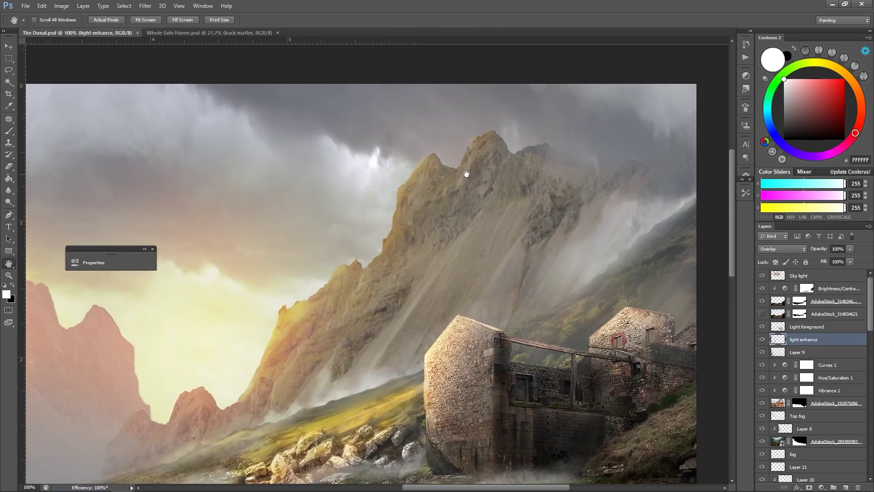
pyautogui.moveTo(466, 173); pyautogui.dragTo(443, 177)
pyautogui.scroll(-6, 814, 364)
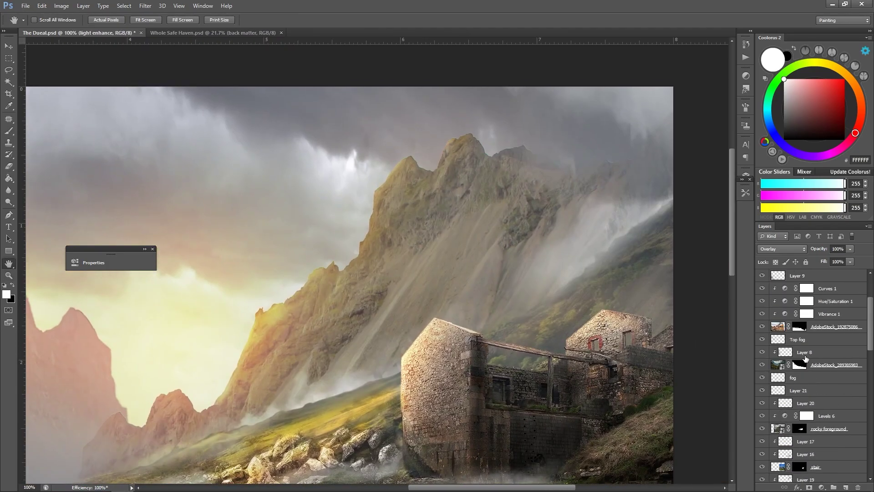
pyautogui.click(773, 389)
pyautogui.click(766, 389)
pyautogui.click(778, 451)
pyautogui.press('r')
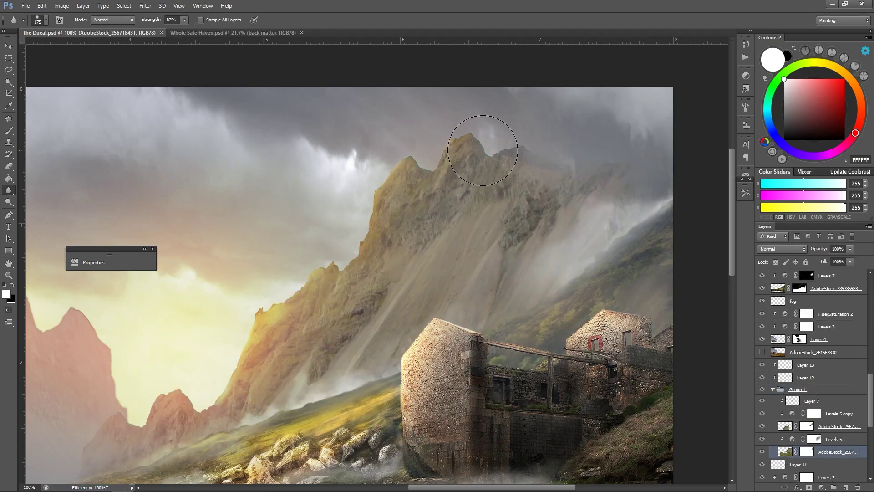
pyautogui.press('x')
# Paint warm reflected light on the stream and pool on the Light foreground layer using #896507.
pyautogui.press('z')
pyautogui.scroll(-6, 455, 237)
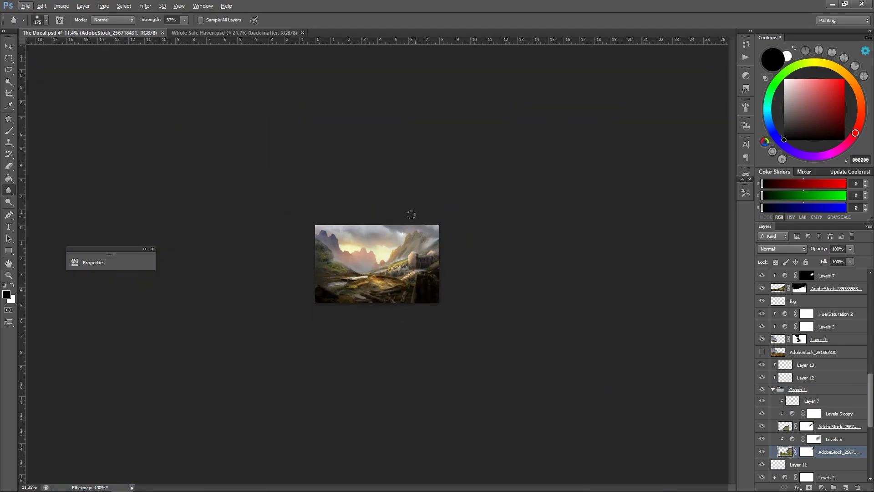
pyautogui.scroll(2, 456, 237)
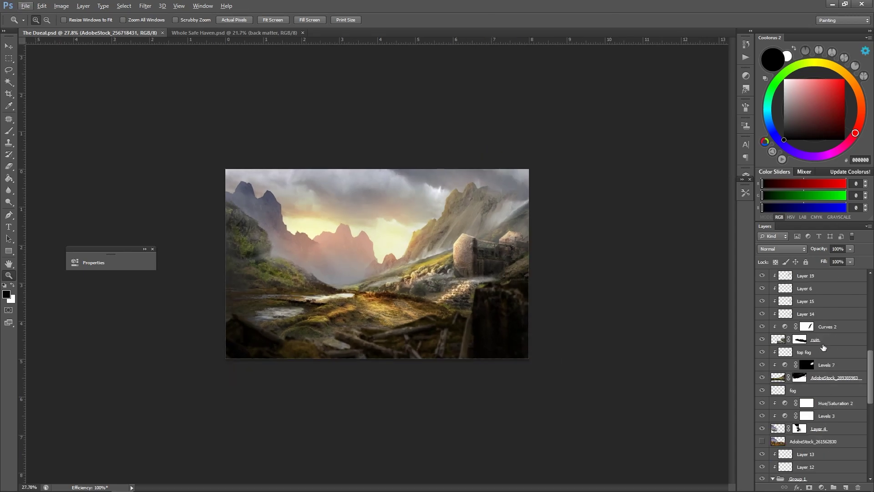
pyautogui.keyDown('alt'); pyautogui.click(289, 313); pyautogui.keyUp('alt')
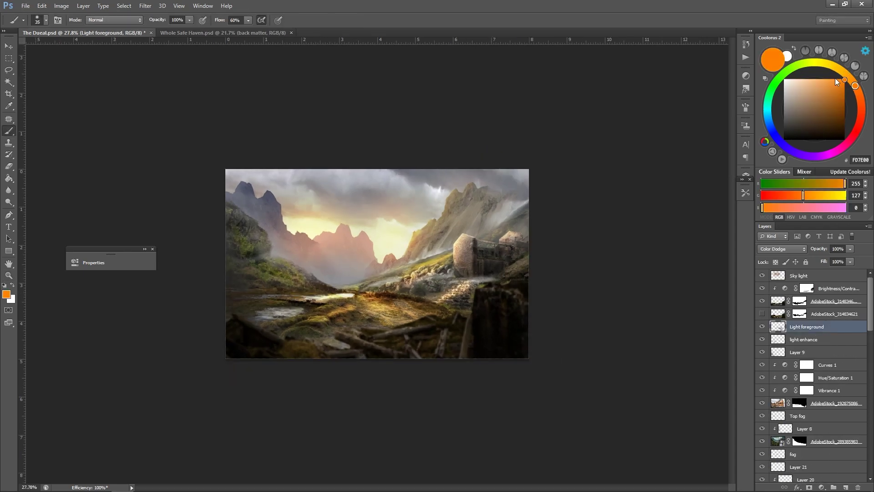
pyautogui.press(']')
pyautogui.press(']')
pyautogui.press(']')
pyautogui.press(']')
pyautogui.press(']')
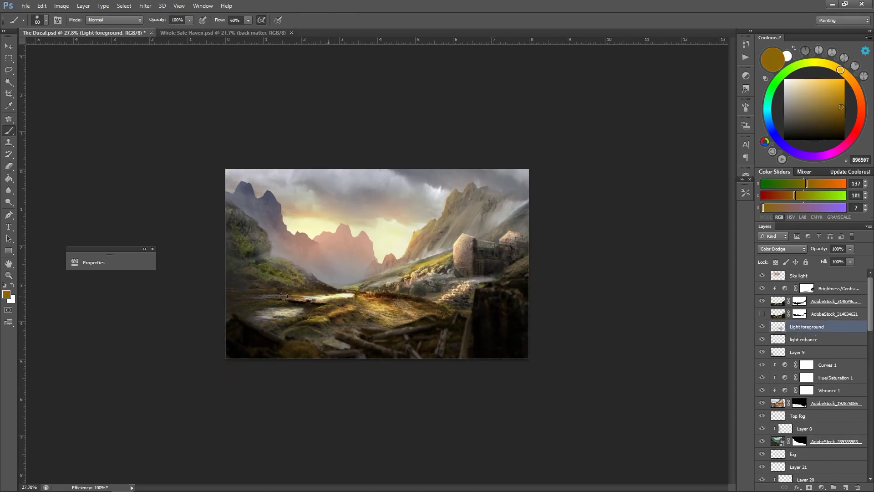
# Refine the warm reflected light around the stream on the Light foreground layer with brush and eraser, and save the document.
pyautogui.press('e')
pyautogui.press('b')
pyautogui.press('e')
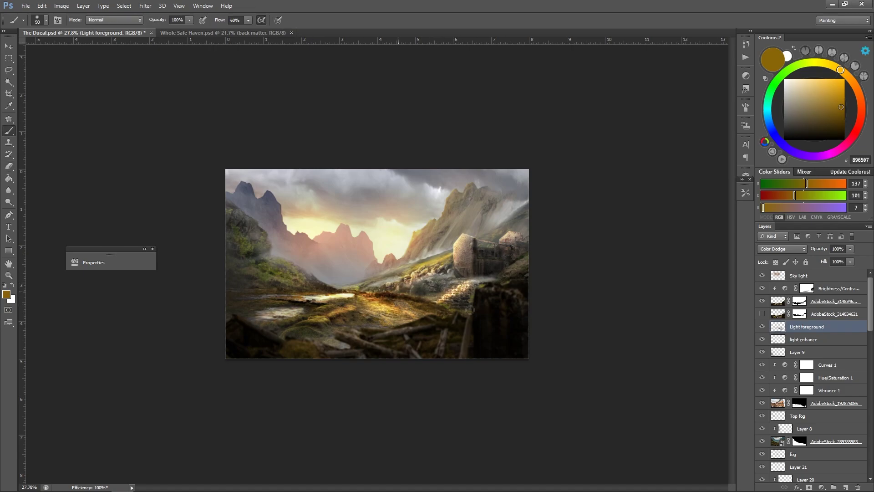
pyautogui.hotkey('ctrl', 's')
pyautogui.press('z')
pyautogui.hotkey('ctrl', '-')
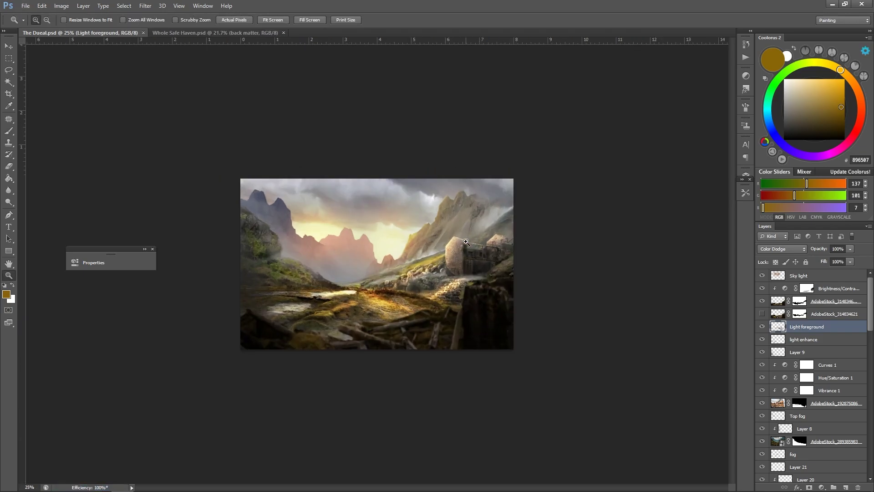
# Add a layer directly below the stair layer and touch up the ruin area with dark brown #534215.
pyautogui.scroll(-3, 828, 368)
pyautogui.scroll(-5, 828, 369)
pyautogui.click(801, 339)
pyautogui.press('b')
pyautogui.keyDown('alt'); pyautogui.keyDown('shift'); pyautogui.rightClick(689, 279); pyautogui.keyUp('shift'); pyautogui.keyUp('alt')
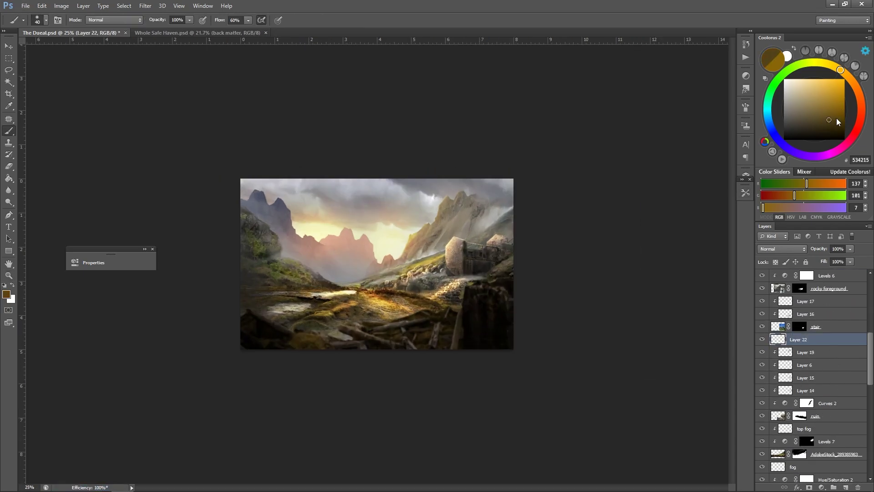
# Examine the overall composition at several zoom levels.
pyautogui.press('h')
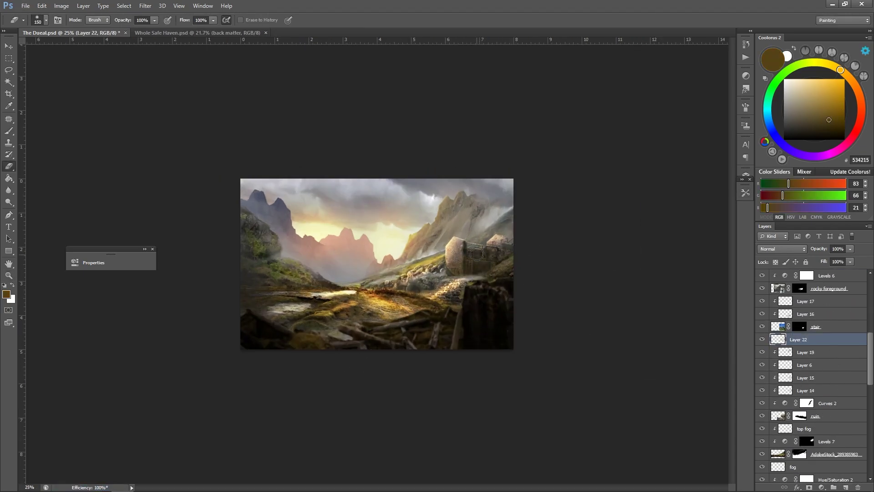
pyautogui.hotkey('ctrl', '-')
pyautogui.hotkey('ctrl', '-')
pyautogui.hotkey('ctrl', '+')
pyautogui.hotkey('ctrl', '+')
pyautogui.hotkey('ctrl', '+')
pyautogui.hotkey('ctrl', '+')
pyautogui.hotkey('ctrl', '-')
pyautogui.hotkey('ctrl', '-')
pyautogui.hotkey('ctrl', '-')
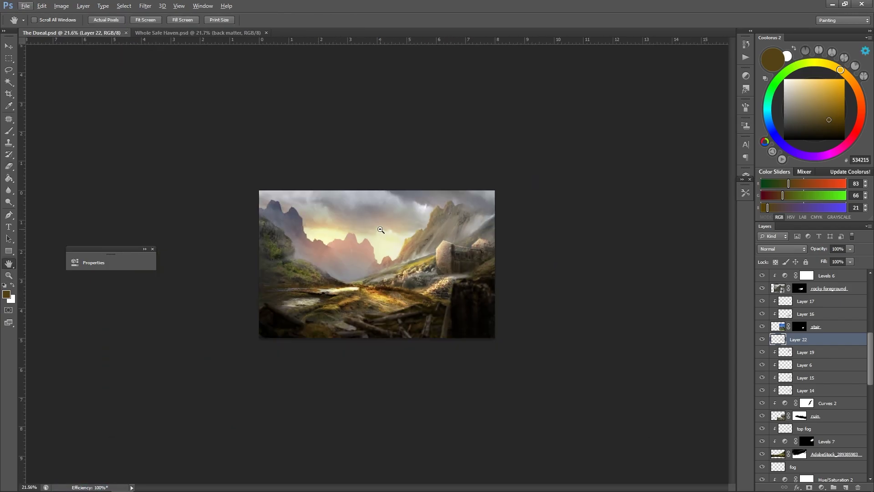
# Add a Gradient Map adjustment layer above Sky light, blend it in Soft Light, and open its gradient for editing.
pyautogui.click(821, 487)
pyautogui.click(781, 249)
pyautogui.click(783, 368)
pyautogui.click(199, 285)
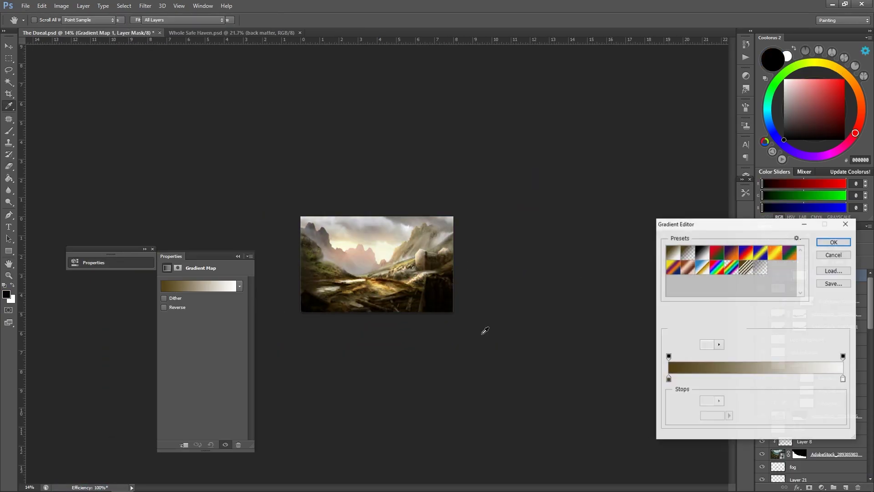
# Map the gradient from dark green to brown #664b24, set the adjustment layer to 36% opacity, and save the document.
pyautogui.doubleClick(670, 378)
pyautogui.click(733, 360)
pyautogui.click(823, 288)
pyautogui.doubleClick(842, 378)
pyautogui.click(678, 363)
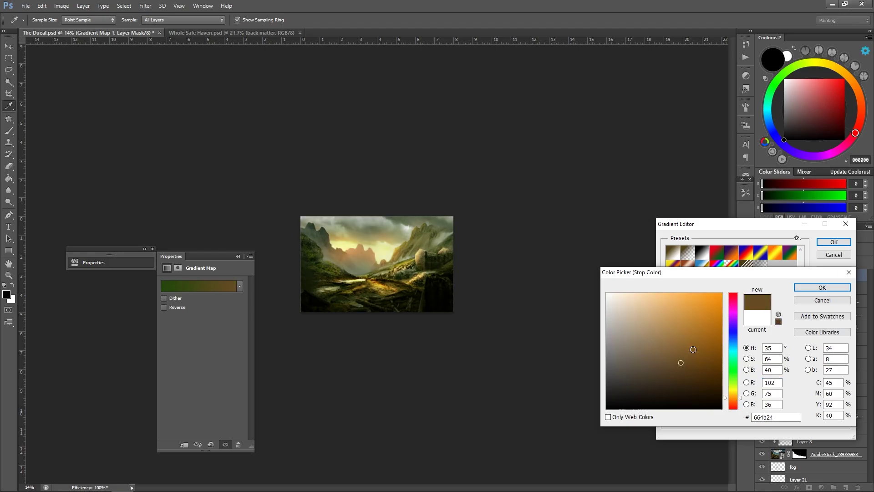
pyautogui.click(822, 287)
pyautogui.click(834, 241)
pyautogui.press('z')
pyautogui.hotkey('ctrl', 's')
pyautogui.click(264, 168)
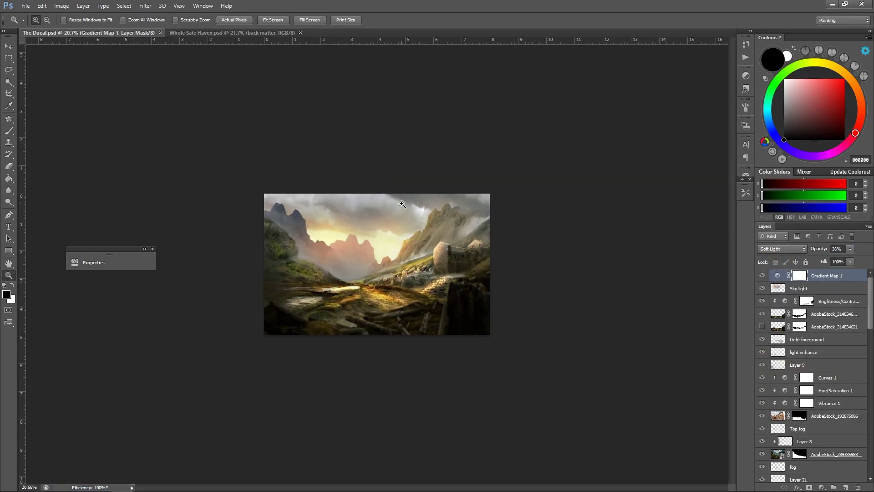
# Switch to DAZ Studio, equip the warrior with the BoneBreaker Sword - RH prop, and turn him to face away.
pyautogui.press('super')
pyautogui.write('daz')
pyautogui.press('Return')
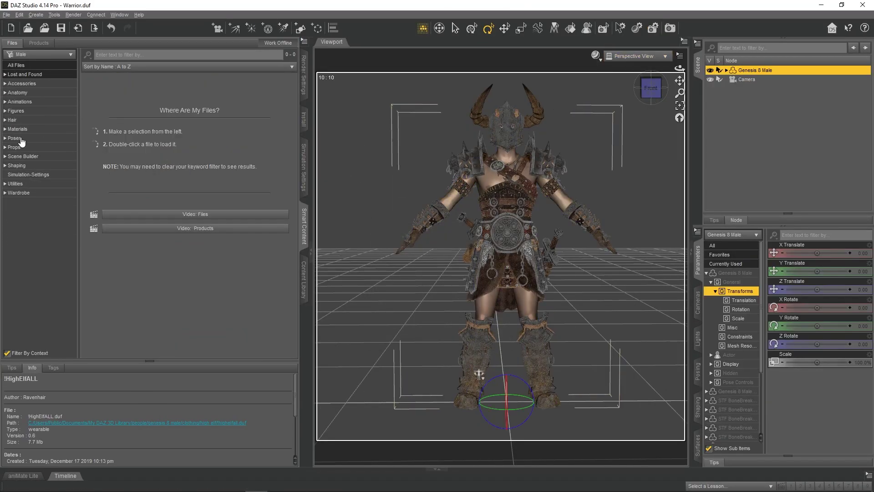
pyautogui.click(14, 147)
pyautogui.moveTo(192, 120); pyautogui.dragTo(631, 203)
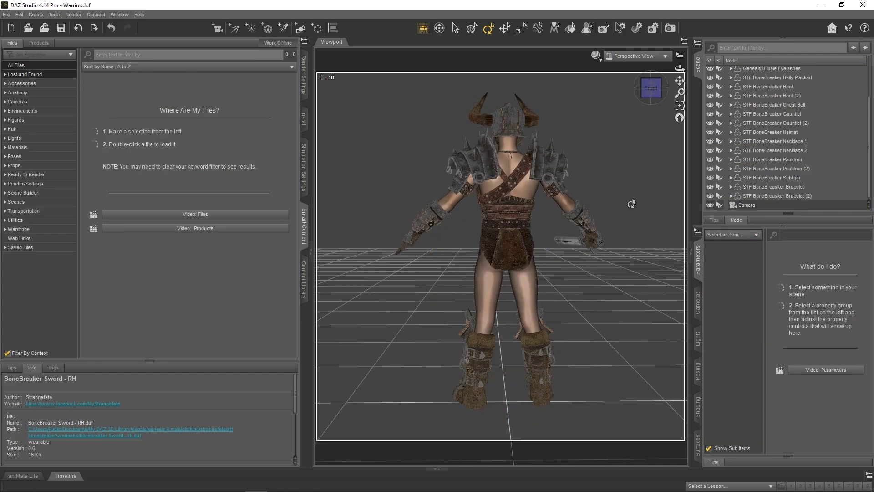
# Apply the Swordsworn Pose 14 Base Male preset to the Genesis 8 Male figure.
pyautogui.click(492, 227)
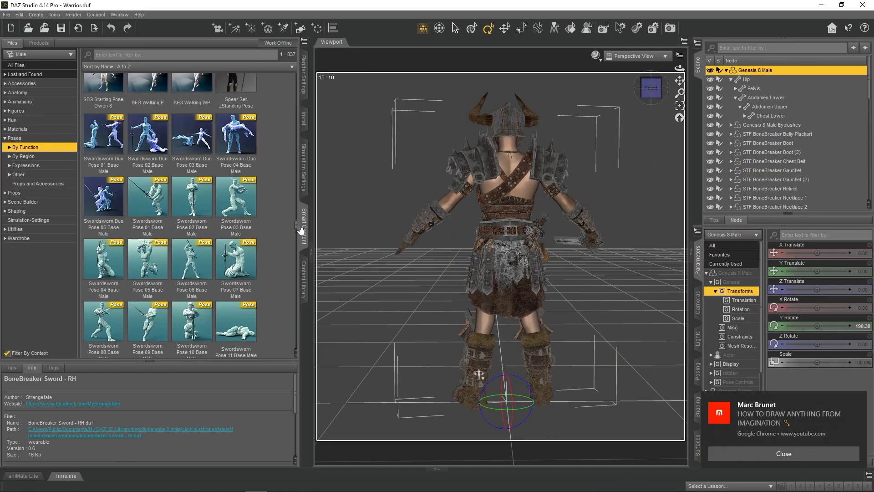
pyautogui.scroll(-5, 300, 229)
pyautogui.doubleClick(192, 208)
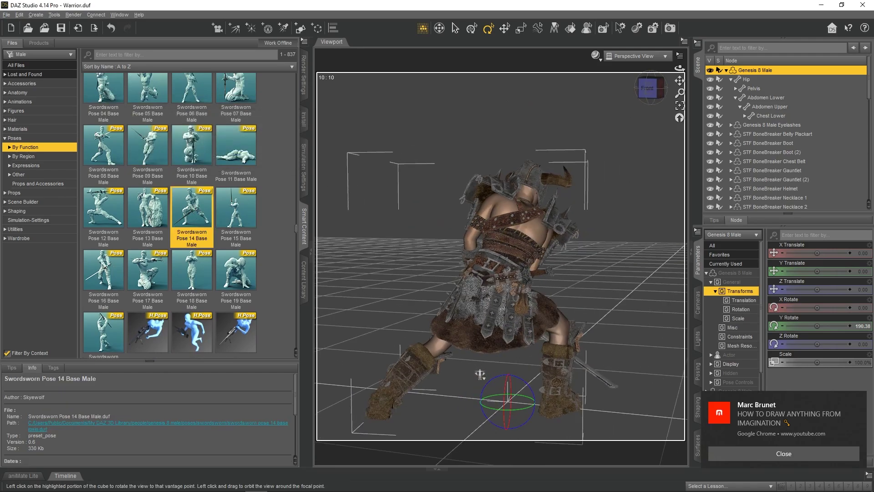
# View through the Camera and set the figure's Bodybuilder to 45.6%, Bodybuilder Details to 100% and Bodybuilder Size to 99.2%.
pyautogui.click(637, 56)
pyautogui.click(633, 68)
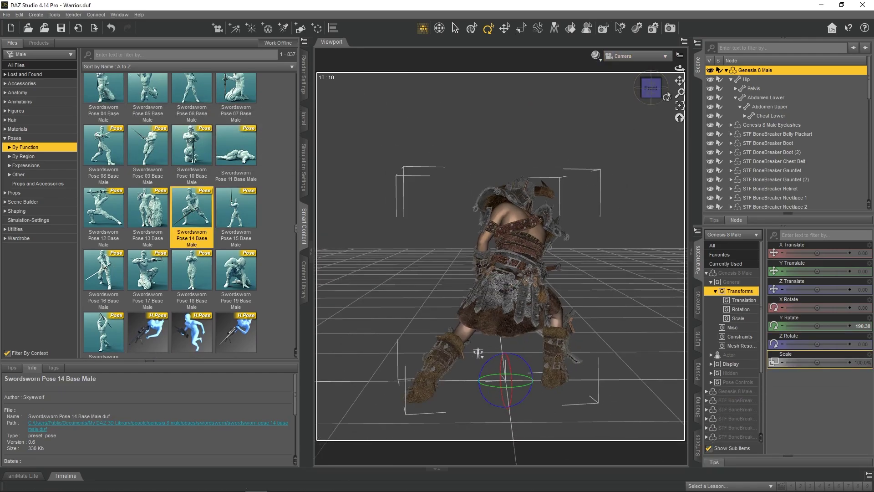
pyautogui.click(579, 230)
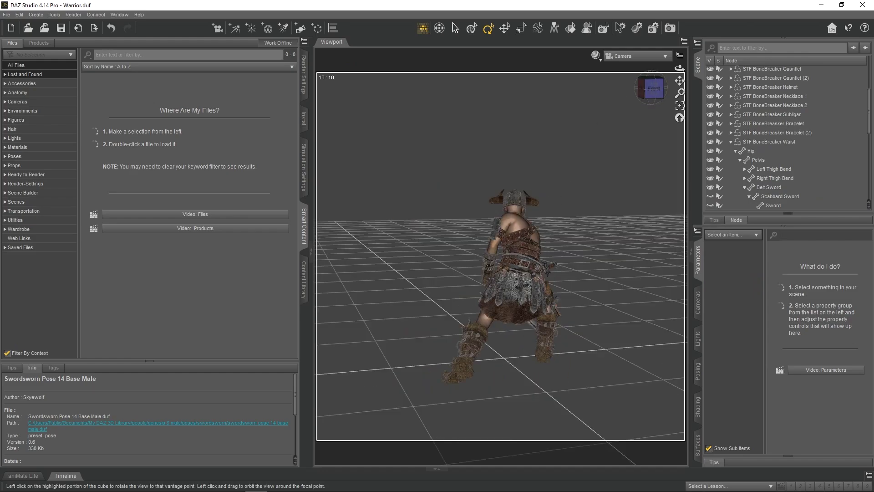
pyautogui.click(653, 88)
pyautogui.click(523, 264)
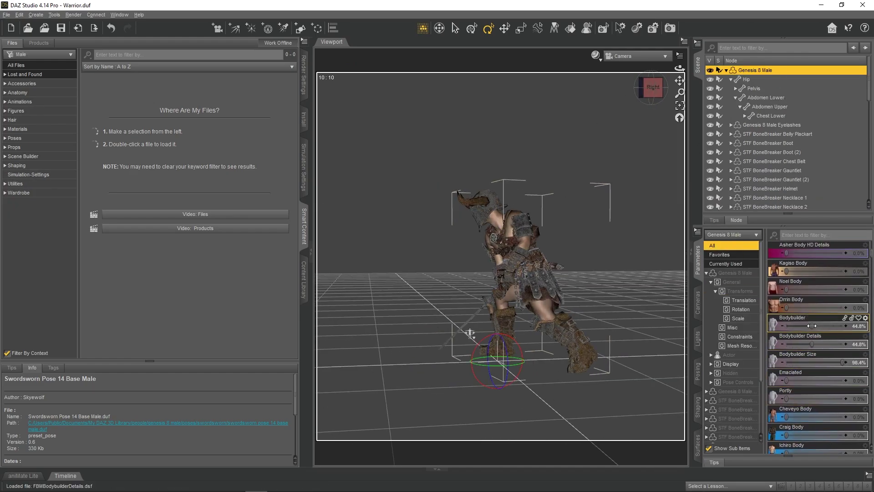
pyautogui.click(550, 211)
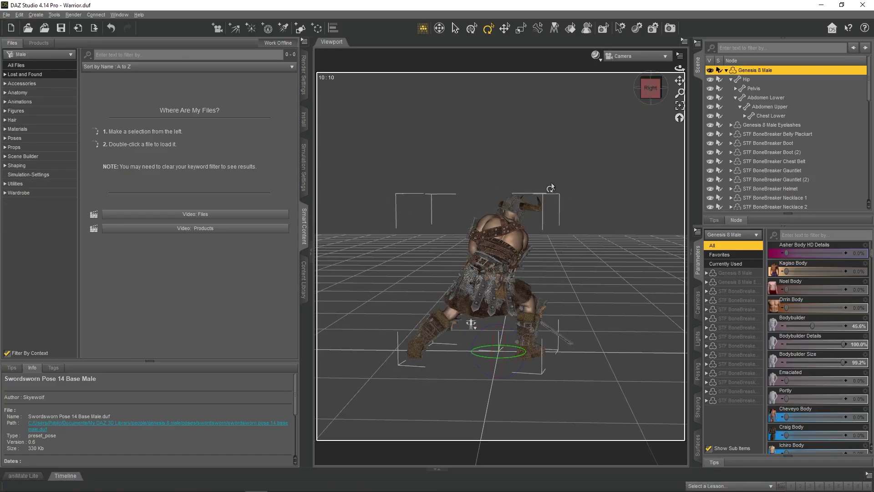
# Rotate the warrior's Neck Lower bone to about -33.67 bend and -41.95 twist.
pyautogui.click(519, 214)
pyautogui.click(566, 245)
pyautogui.click(511, 240)
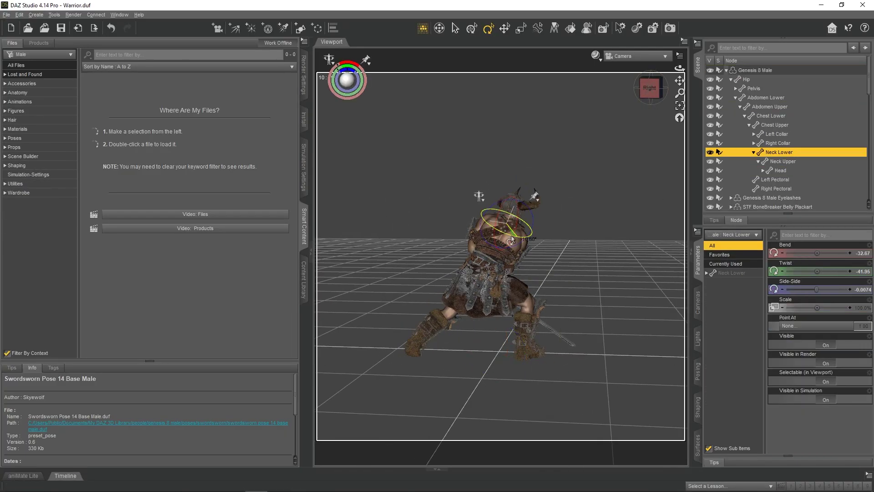
# Preview the warrior in the NVIDIA Iray draw style and turn off Draw Ground in the Environment render settings.
pyautogui.click(546, 146)
pyautogui.click(595, 55)
pyautogui.click(605, 89)
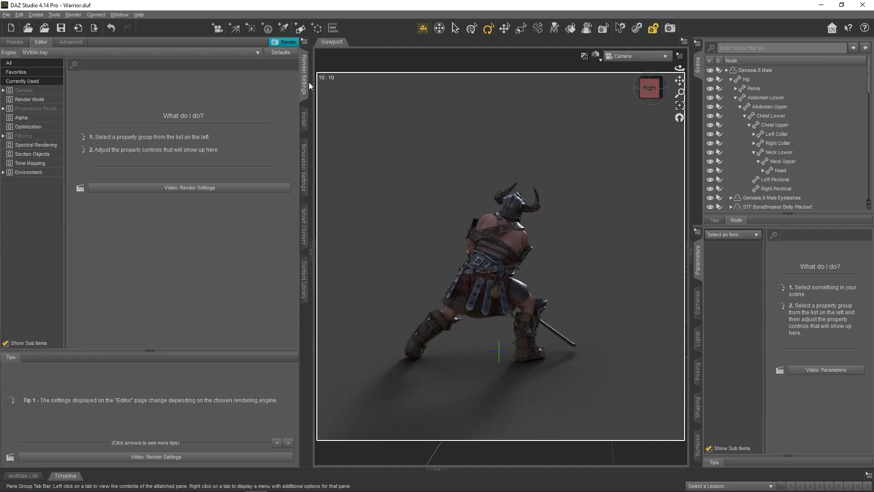
pyautogui.hotkey('ctrl', 'shift', 'r')
# Rotate the warrior's right and left collar bones in the Perspective View, bending the right one to 10 and the left to about 42.87.
pyautogui.click(537, 237)
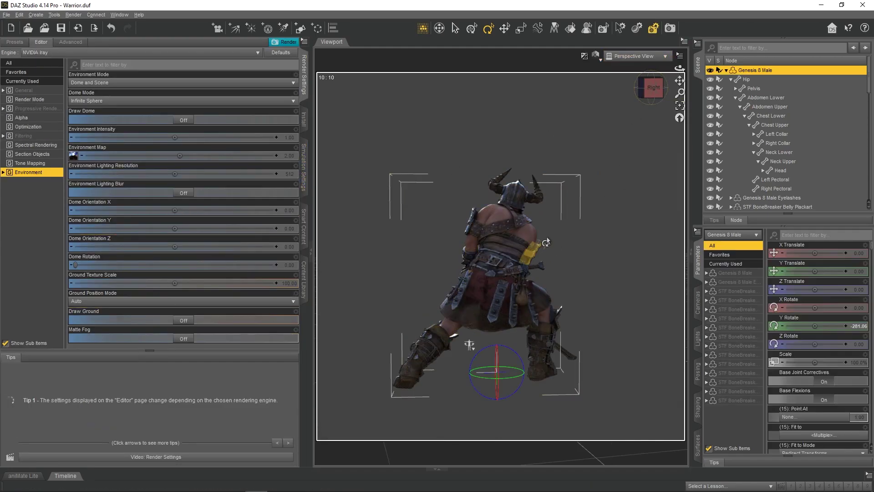
pyautogui.click(538, 237)
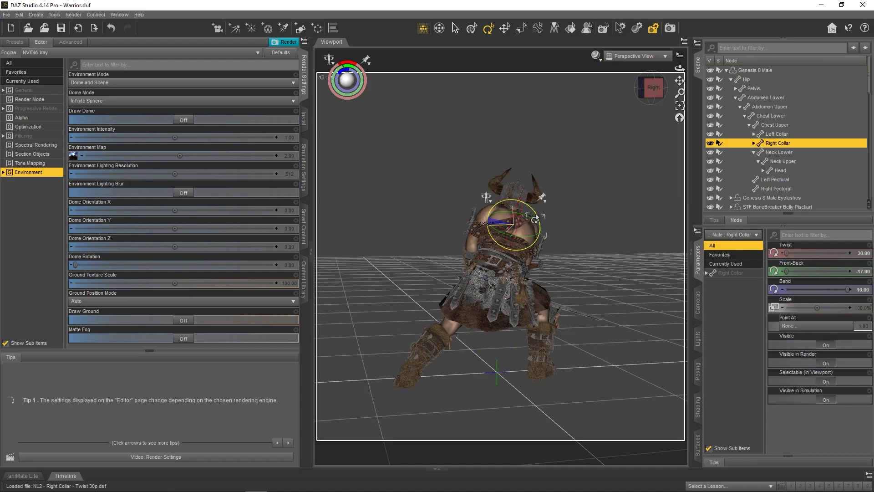
pyautogui.click(483, 230)
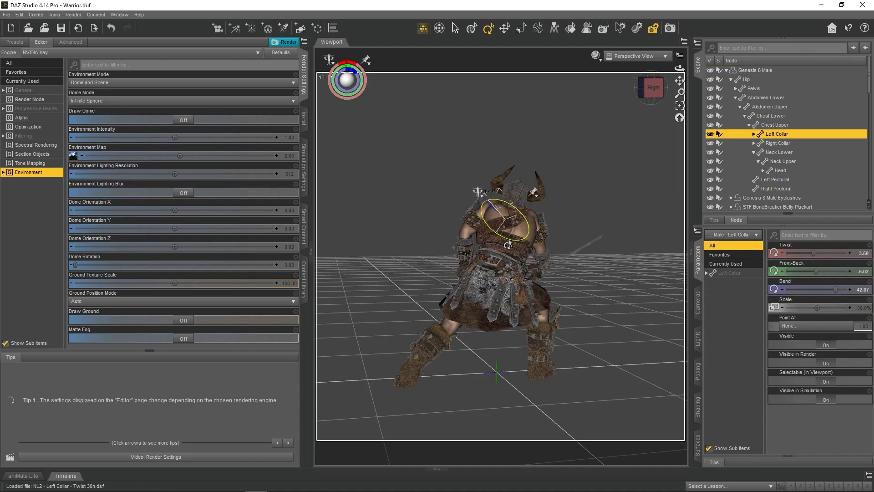
# Pose the left arm by rotating its shoulder and forearm, bending the forearm to 20 and twisting the shoulder to about 58.74.
pyautogui.click(479, 224)
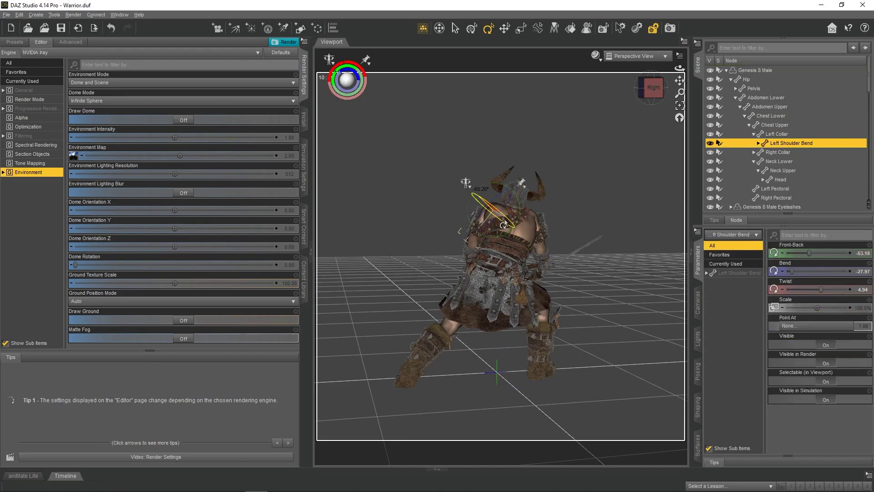
pyautogui.click(471, 243)
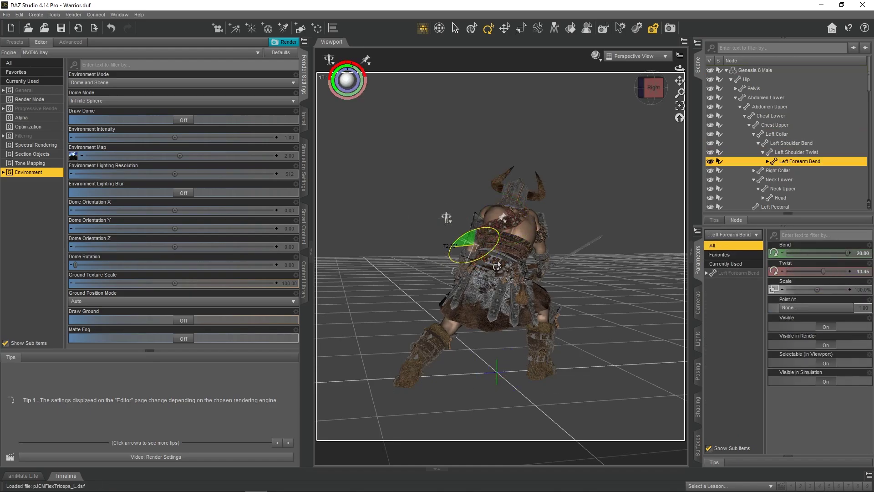
pyautogui.click(469, 249)
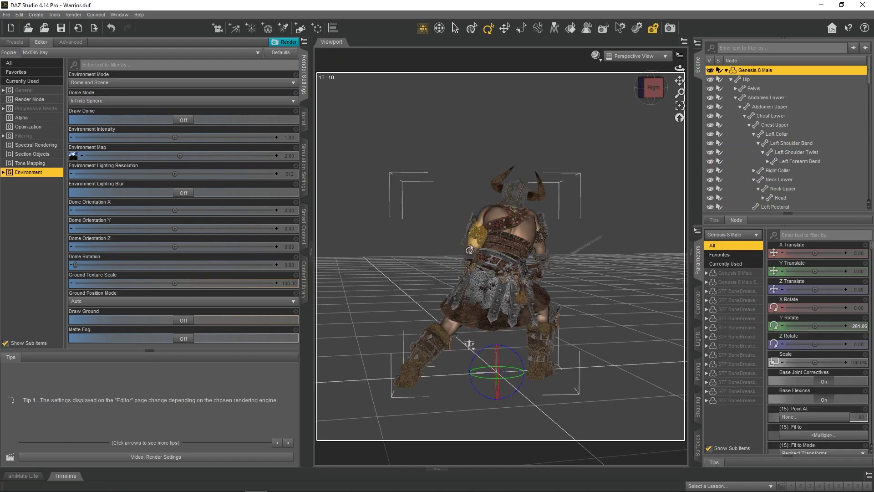
pyautogui.click(479, 224)
pyautogui.click(470, 244)
pyautogui.click(486, 221)
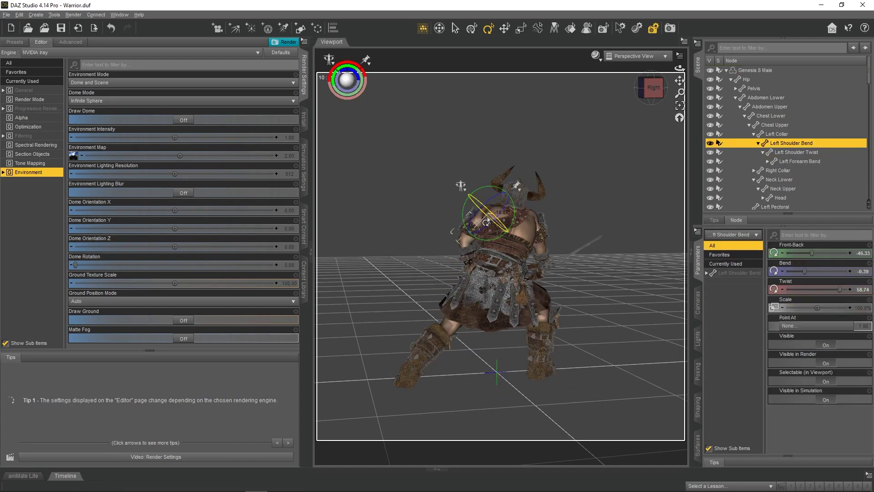
# Rotate the right forearm and shoulder to swing the sword outward, bending the shoulder to about 35.41.
pyautogui.click(541, 222)
pyautogui.click(558, 261)
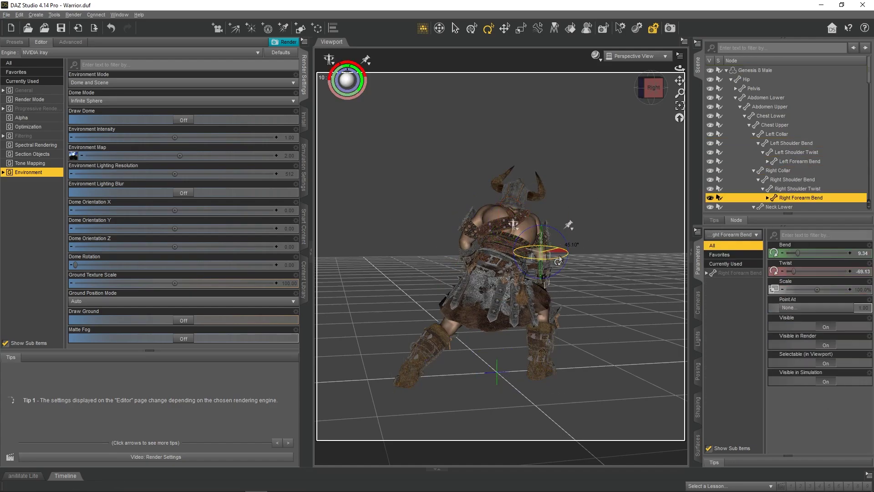
pyautogui.click(535, 225)
pyautogui.moveTo(524, 230); pyautogui.dragTo(510, 227)
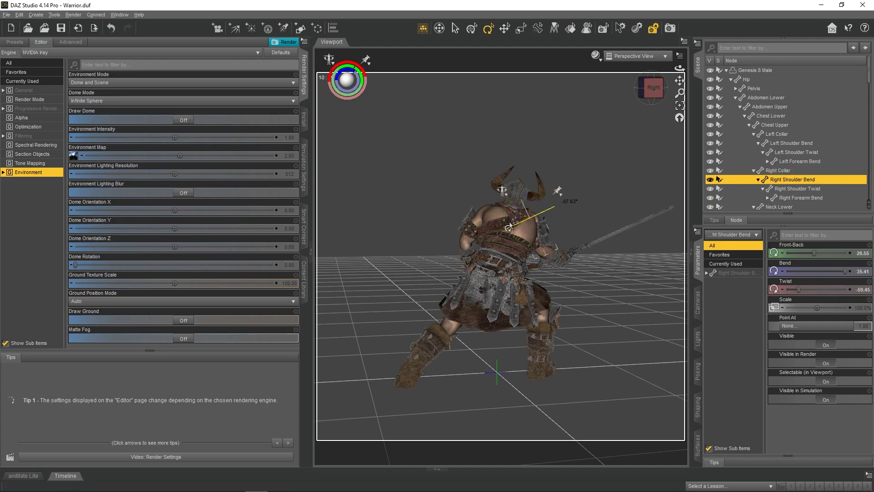
# Adjust the right shoulder and forearm further to angle the sword upward, bending the shoulder to about -14.55.
pyautogui.click(563, 189)
pyautogui.click(616, 106)
pyautogui.click(553, 218)
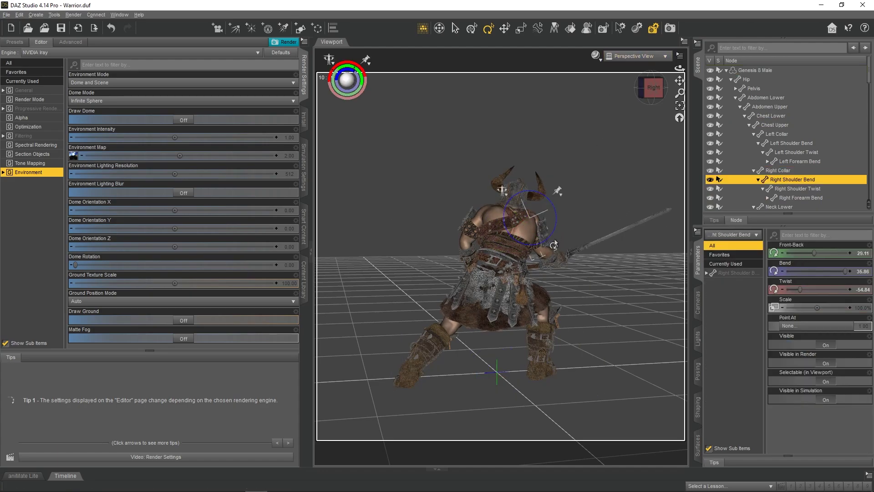
pyautogui.click(542, 246)
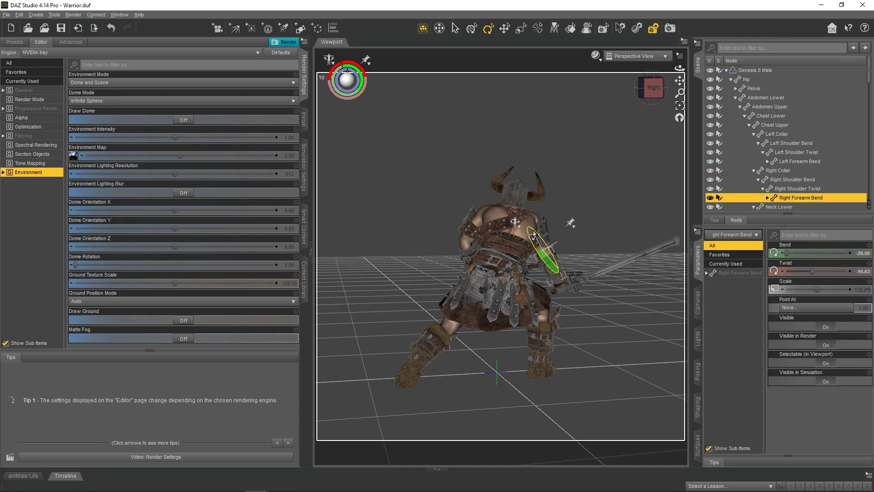
pyautogui.click(545, 249)
pyautogui.moveTo(545, 248); pyautogui.dragTo(551, 242)
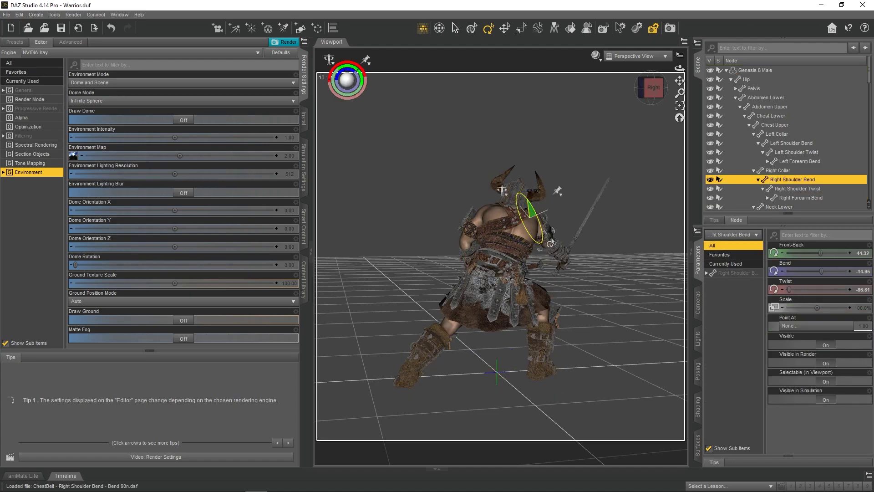
# Undo the recent arm rotations on the warrior.
pyautogui.hotkey('ctrl', 'z')
pyautogui.hotkey('ctrl', 'z')
pyautogui.hotkey('ctrl', 'z')
pyautogui.hotkey('ctrl', 'z')
pyautogui.hotkey('ctrl', 'z')
pyautogui.hotkey('ctrl', 'z')
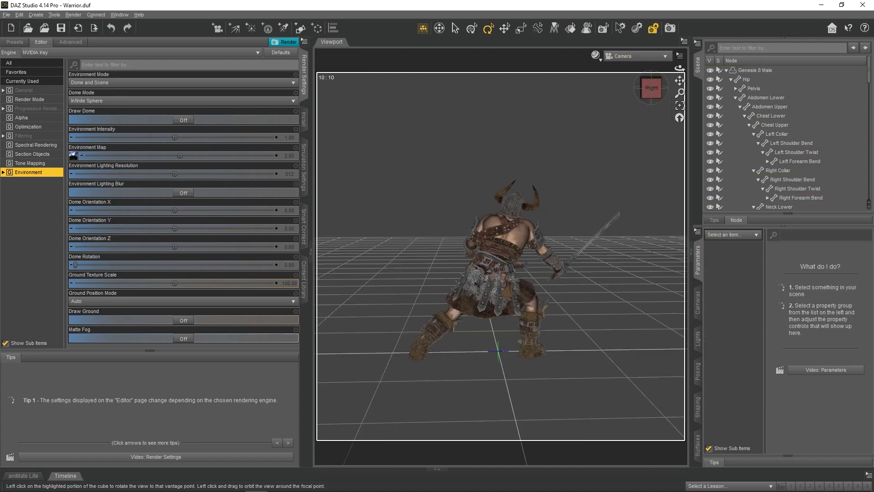
pyautogui.hotkey('ctrl', 'z')
pyautogui.hotkey('ctrl', 'z')
# Apply the BoneBreaker 01 - Ready pose to the warrior and raise his sword arm.
pyautogui.click(304, 226)
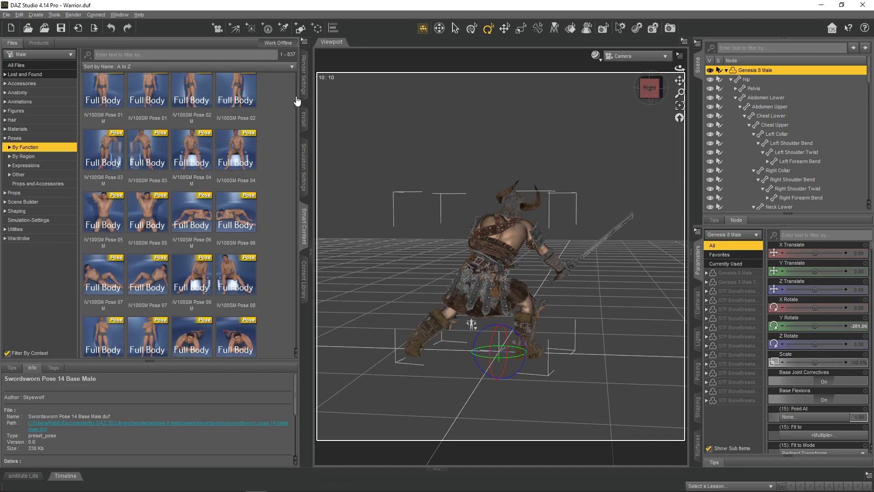
pyautogui.scroll(5, 291, 137)
pyautogui.doubleClick(192, 233)
pyautogui.click(511, 209)
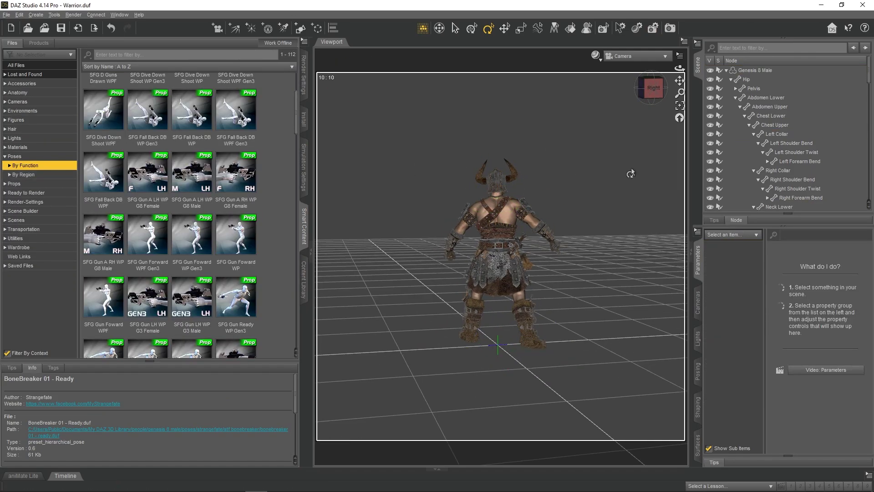
pyautogui.click(519, 220)
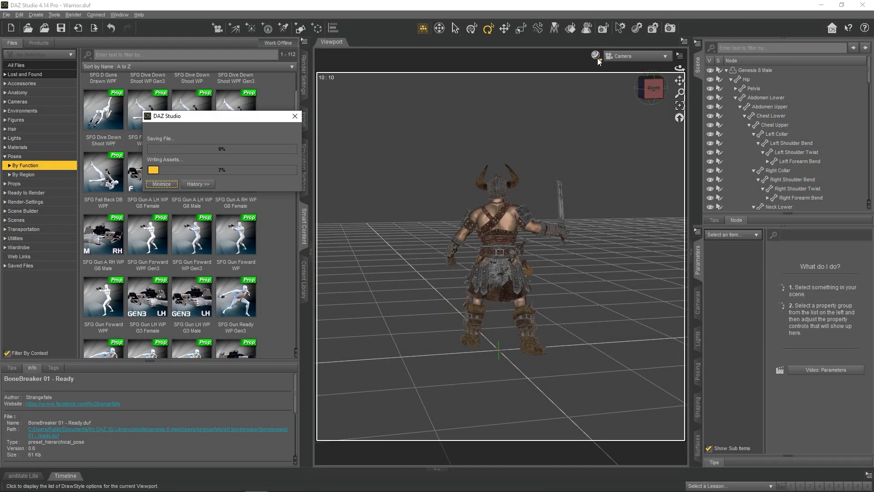
# Save the posed warrior scene and preview it in the NVIDIA Iray draw style.
pyautogui.click(596, 59)
pyautogui.click(601, 178)
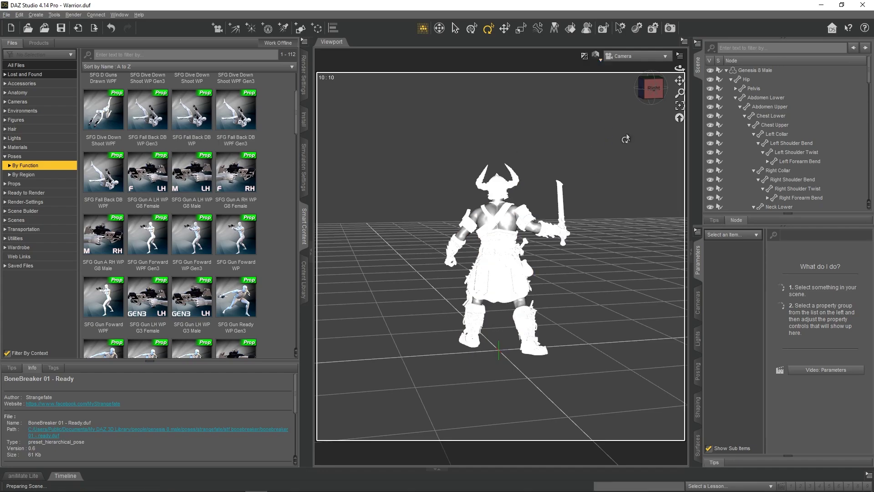
# Relight the warrior by setting Dome Rotation to 42.11 and Dome Orientation to X -6.63, Y 49.07 and Z -11.00.
pyautogui.click(305, 77)
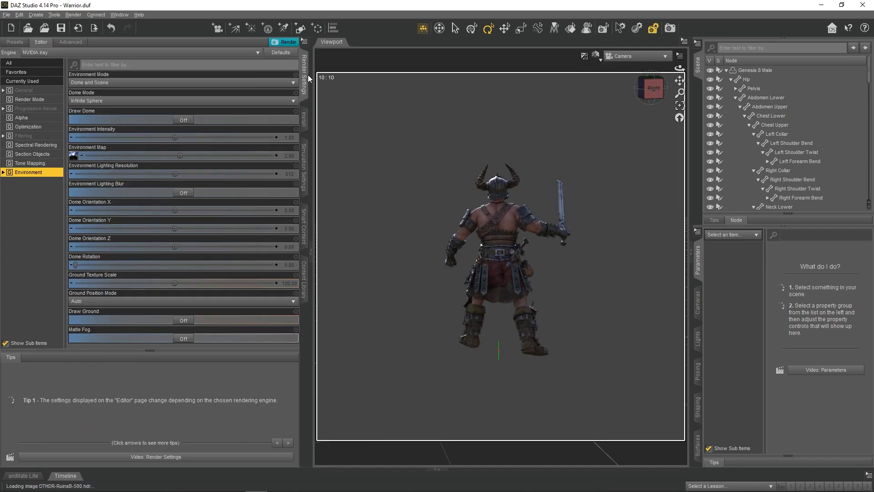
pyautogui.moveTo(87, 264); pyautogui.dragTo(78, 264)
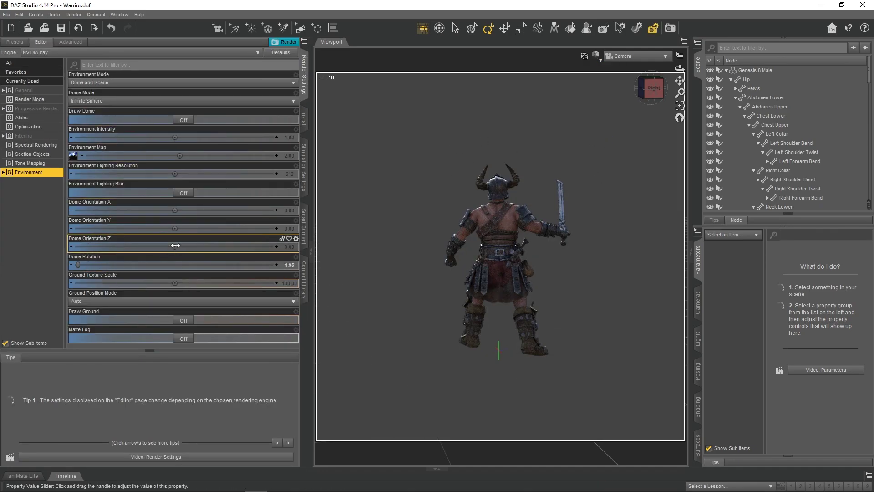
pyautogui.moveTo(174, 210); pyautogui.dragTo(154, 209)
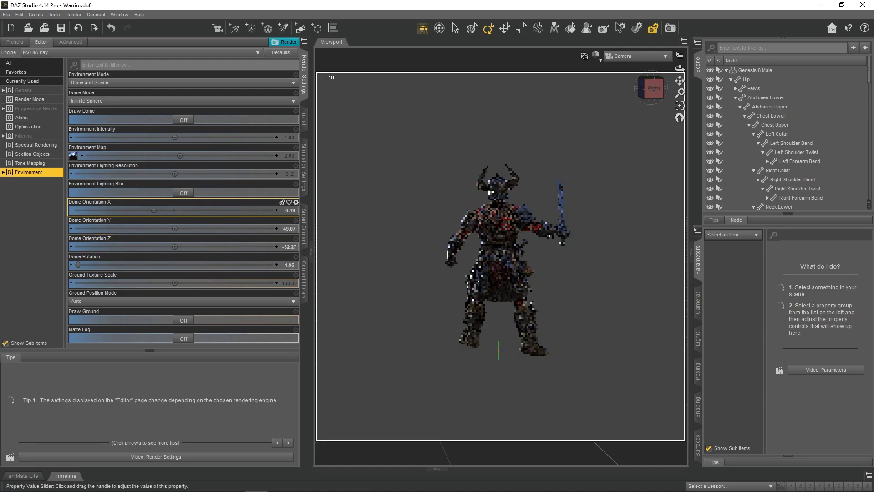
pyautogui.moveTo(174, 246); pyautogui.dragTo(120, 247)
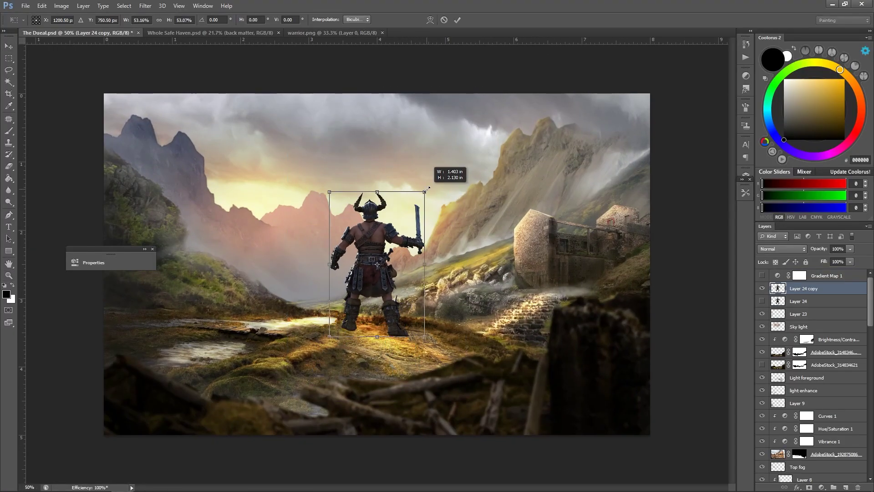
# Switch to Photoshop, scale the warrior down and place him on the path in the valley.
pyautogui.moveTo(430, 178); pyautogui.dragTo(395, 276)
pyautogui.press('Return')
pyautogui.hotkey('ctrl', '-')
pyautogui.hotkey('ctrl', '-')
pyautogui.hotkey('ctrl', '-')
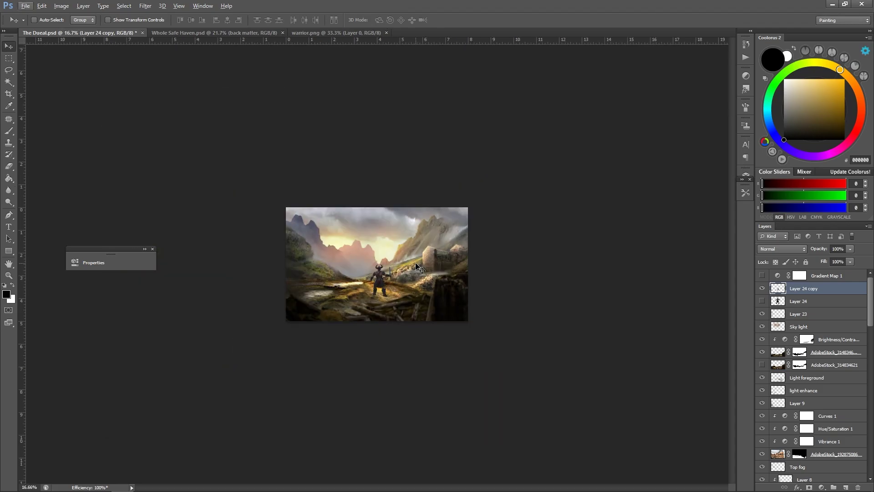
# Add a Color Balance adjustment clipped to the warrior layer and shift his midtones toward warmer colours.
pyautogui.press('h')
pyautogui.hotkey('ctrl', '1')
pyautogui.click(821, 487)
pyautogui.click(770, 384)
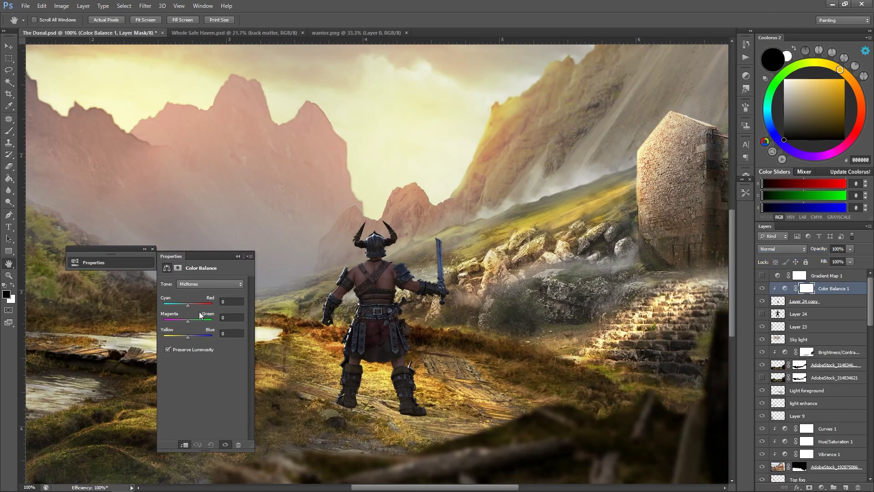
pyautogui.hotkey('ctrl', 'alt', 'g')
# Darken the warrior with a clipped Brightness/Contrast adjustment at brightness -82 and contrast -9, masking it back over his upper body.
pyautogui.click(840, 309)
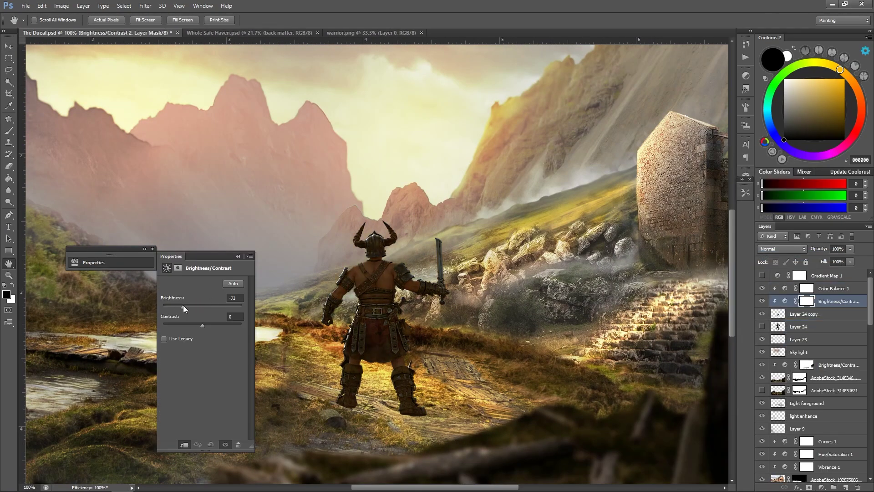
pyautogui.moveTo(202, 325); pyautogui.dragTo(200, 324)
pyautogui.press('b')
pyautogui.moveTo(346, 291); pyautogui.dragTo(404, 216)
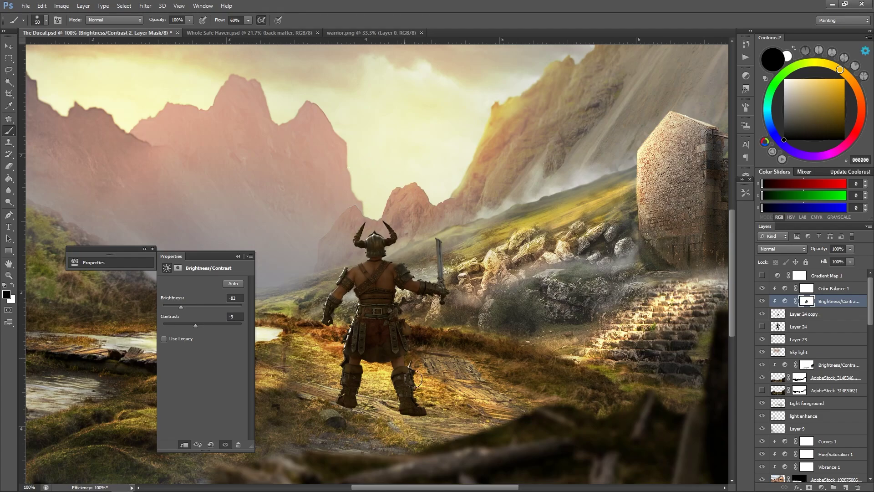
# Duplicate the warrior layer and flip the lower copy vertically below his feet.
pyautogui.hotkey('alt', '[')
pyautogui.hotkey('ctrl', 'j')
pyautogui.hotkey('ctrl', 't')
pyautogui.rightClick(425, 273)
pyautogui.click(455, 438)
pyautogui.press('Return')
pyautogui.press('v')
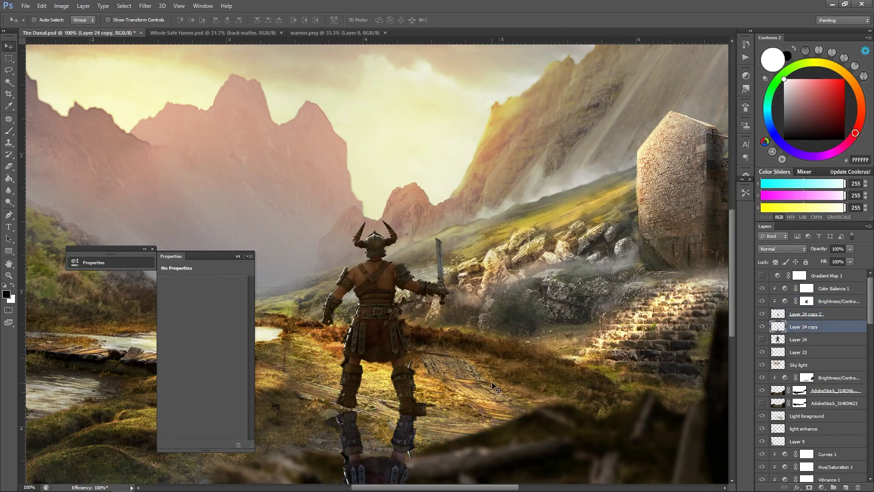
# Fill the flipped warrior copy with black and transform it so the shadow meets his boots.
pyautogui.press('x')
pyautogui.hotkey('ctrl', 'shift', 'BackSpace')
pyautogui.hotkey('ctrl', 't')
pyautogui.moveTo(370, 390); pyautogui.dragTo(370, 400)
pyautogui.scroll(-1, 376, 260)
pyautogui.press('Return')
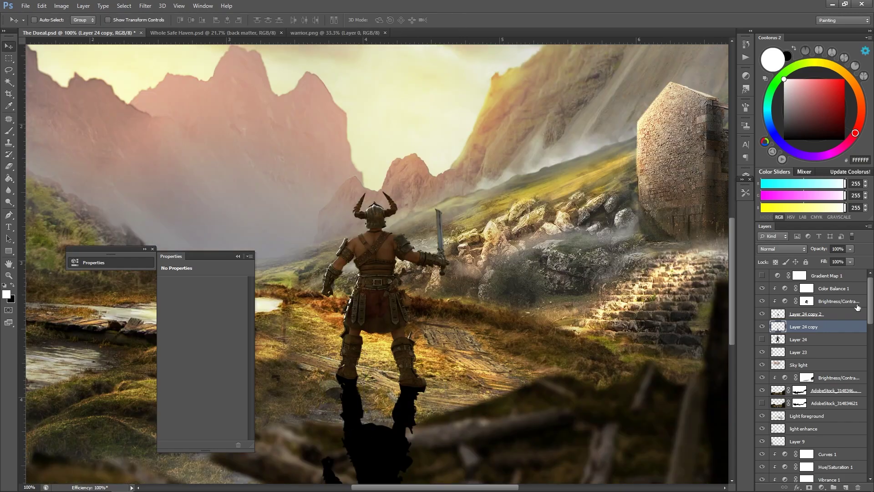
# Soften the warrior's black shadow with a Gaussian Blur.
pyautogui.hotkey('ctrl', '0')
pyautogui.click(145, 5)
pyautogui.moveTo(218, 128)
pyautogui.click(291, 163)
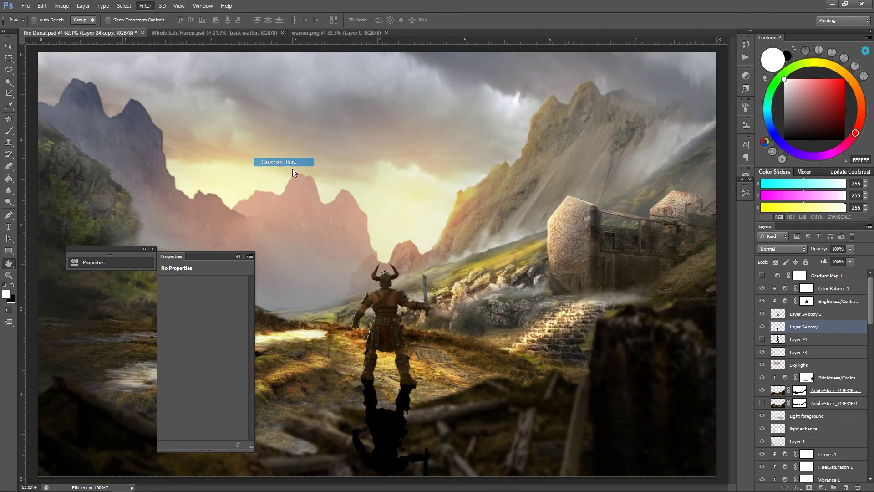
pyautogui.click(167, 220)
# Add a layer mask to the shadow and paint it so the shadow fades out just beyond the warrior's feet.
pyautogui.click(809, 487)
pyautogui.hotkey('ctrl', '-')
pyautogui.press('b')
pyautogui.press('x')
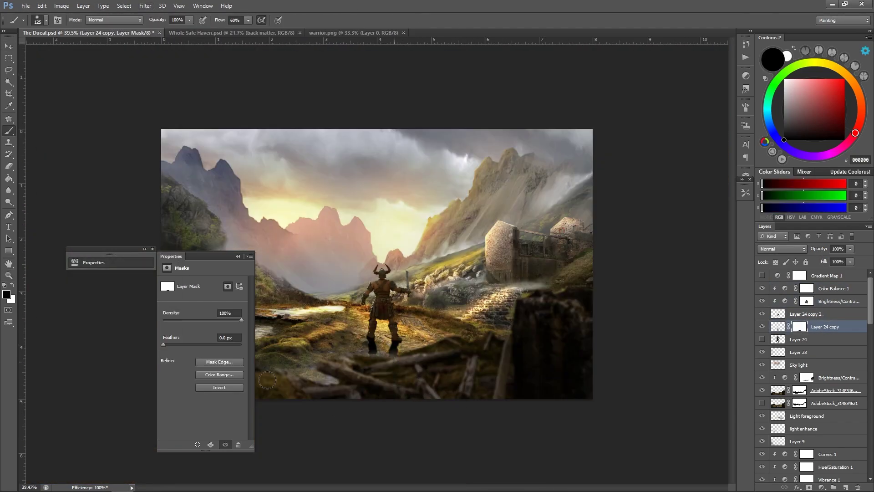
pyautogui.press('x')
pyautogui.press('[')
pyautogui.press('[')
pyautogui.press('[')
pyautogui.press('[')
pyautogui.press('[')
pyautogui.press('[')
pyautogui.press('[')
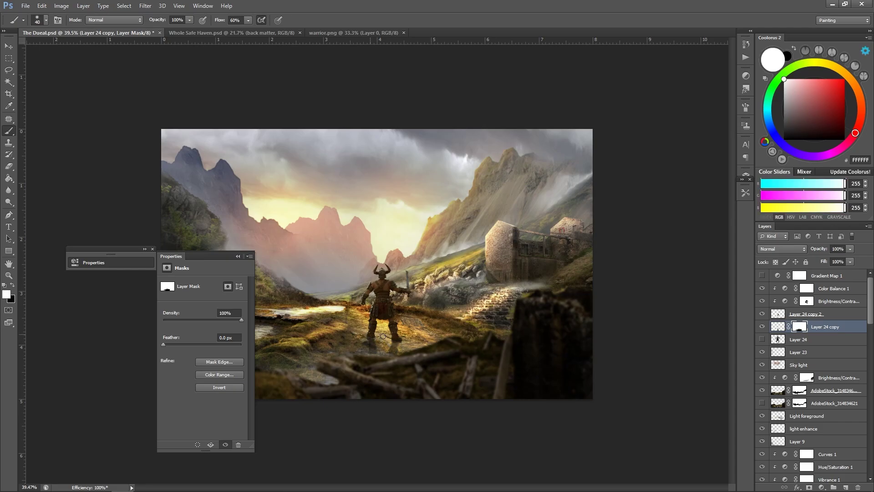
# Add a clipped Levels adjustment with a compressed output range above the warrior's Brightness/Contrast and limit it with a large mask brush.
pyautogui.press('z')
pyautogui.hotkey('ctrl', '-')
pyautogui.hotkey('alt', ']')
pyautogui.hotkey('alt', ']')
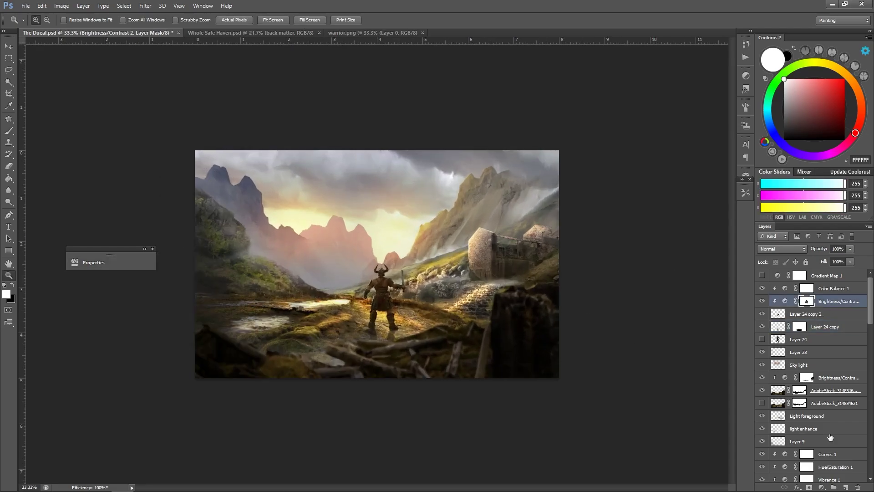
pyautogui.hotkey('ctrl', 'l')
pyautogui.press('b')
pyautogui.press('x')
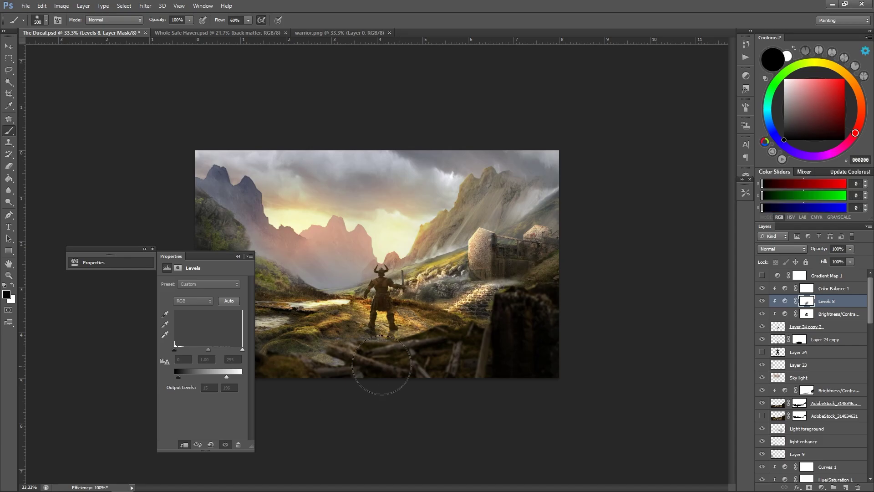
# Create a new clipped layer above the warrior's Color Balance adjustment and set its blend mode to Color Dodge.
pyautogui.press('z')
pyautogui.hotkey('ctrl', '1')
pyautogui.click(237, 256)
pyautogui.hotkey('alt', ']')
pyautogui.hotkey('ctrl', 'shift', 'alt', 'n')
pyautogui.click(781, 249)
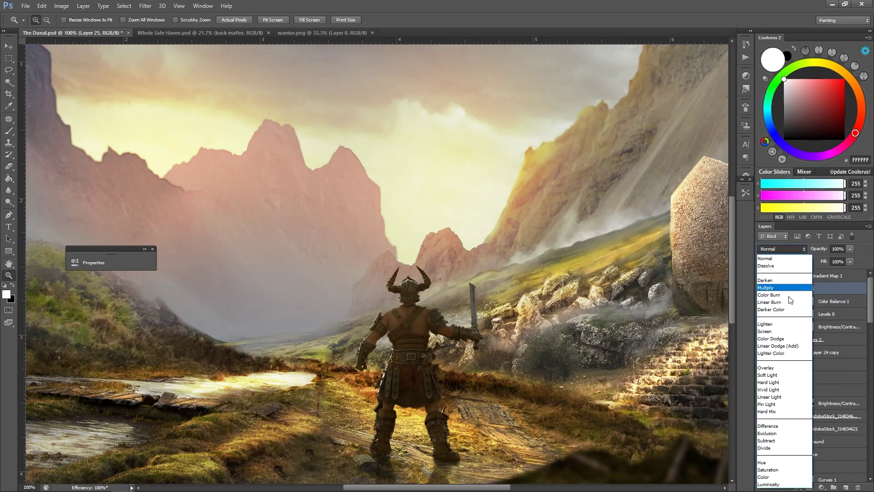
pyautogui.click(778, 323)
# Paint warm rim light on the warrior with sampled orange tones such as #834D03, cleaning up with the Eraser.
pyautogui.press('b')
pyautogui.keyDown('alt'); pyautogui.click(373, 319); pyautogui.keyUp('alt')
pyautogui.press('e')
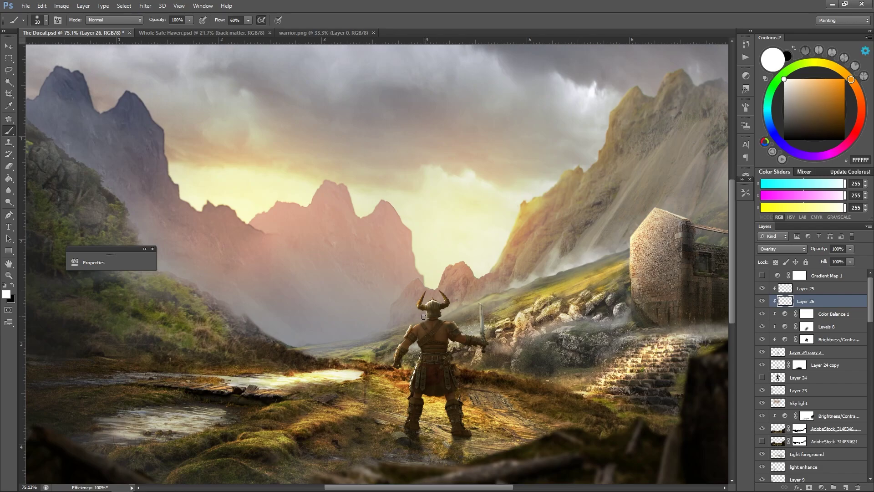
pyautogui.hotkey('alt', ']')
pyautogui.keyDown('alt'); pyautogui.click(458, 307); pyautogui.keyUp('alt')
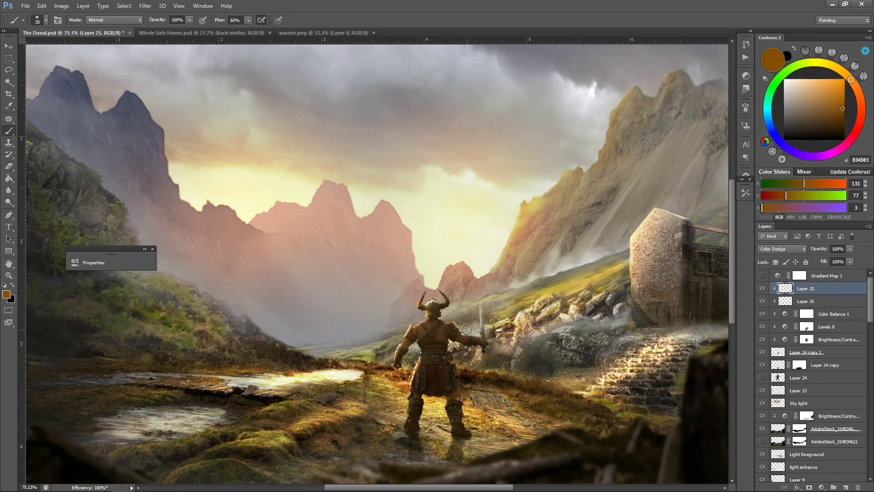
# Add a clipped Normal layer above the Overlay layer and paint thin peach #FFD59D highlights along the warrior's edges with a small brush.
pyautogui.click(831, 301)
pyautogui.press('d')
pyautogui.press('x')
pyautogui.press('[')
pyautogui.press('[')
pyautogui.press('[')
pyautogui.press('[')
pyautogui.press('[')
pyautogui.press('[')
pyautogui.press('[')
pyautogui.click(846, 487)
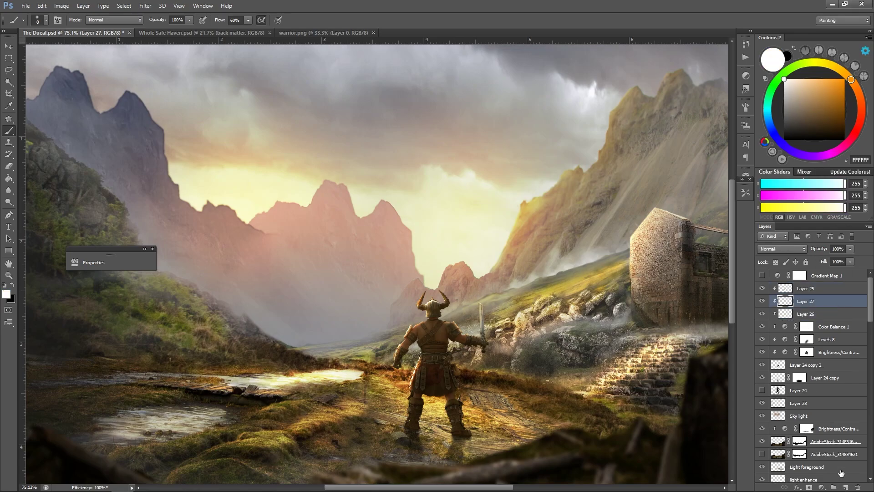
pyautogui.click(419, 351)
pyautogui.keyDown('alt'); pyautogui.click(388, 353); pyautogui.keyUp('alt')
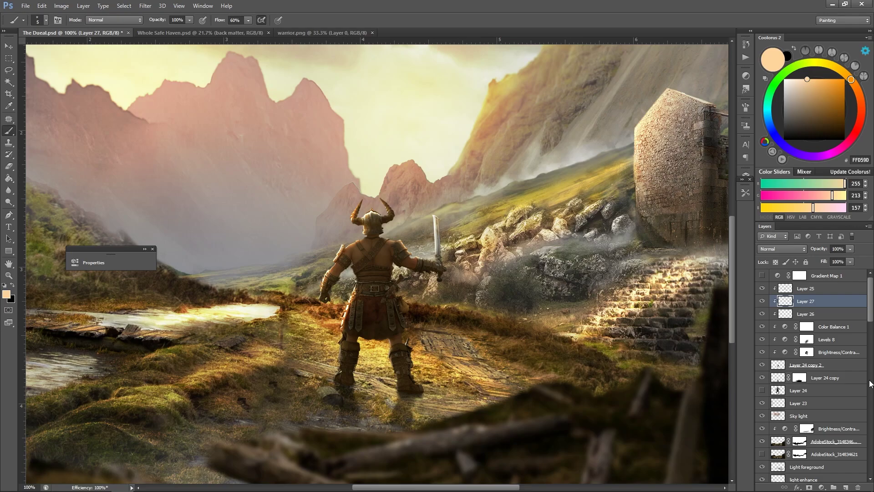
# Repaint the shadow layer's mask, hiding it with a large brush and restoring it near the boots with a smaller one.
pyautogui.click(800, 377)
pyautogui.scroll(-5, 478, 392)
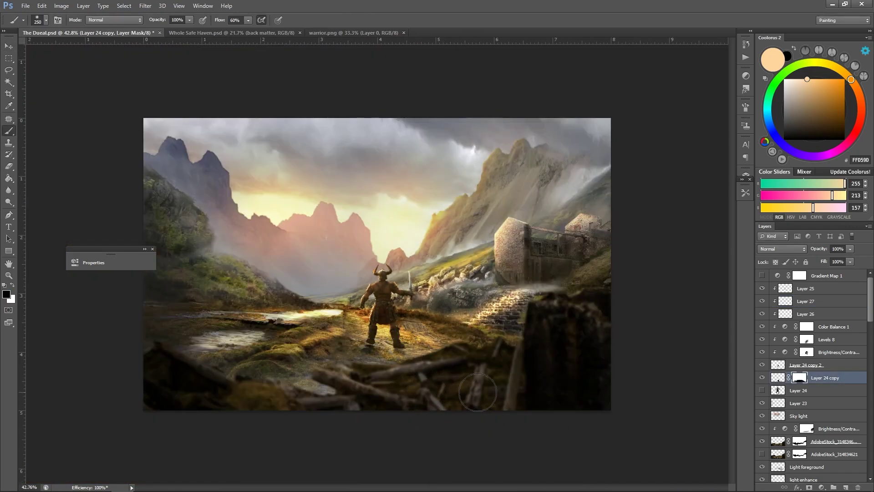
pyautogui.press('x')
pyautogui.press('[')
pyautogui.press('[')
pyautogui.press('[')
pyautogui.press('[')
pyautogui.press('[')
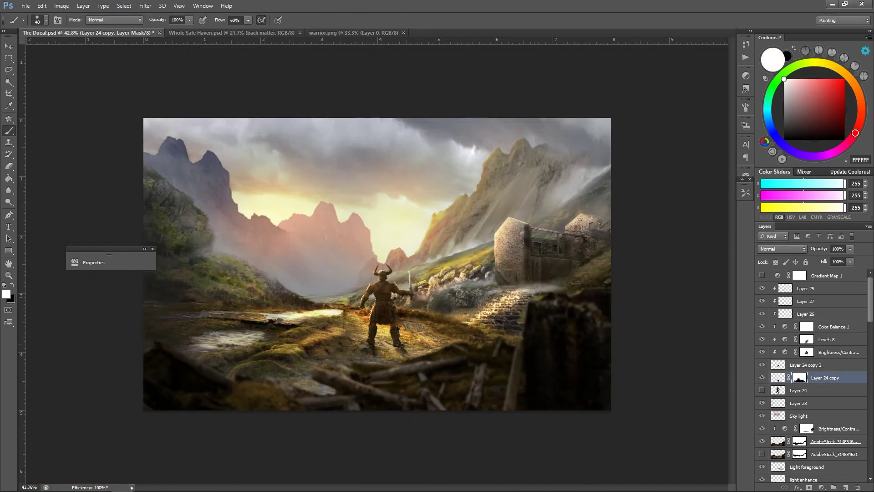
# Add a new layer below the warrior for shadow painting, using dark brown #231400 and a small brush.
pyautogui.moveTo(840, 119); pyautogui.dragTo(863, 131)
pyautogui.hotkey('ctrl', 'shift', 'alt', 'n')
pyautogui.press('[')
pyautogui.press('[')
pyautogui.press('[')
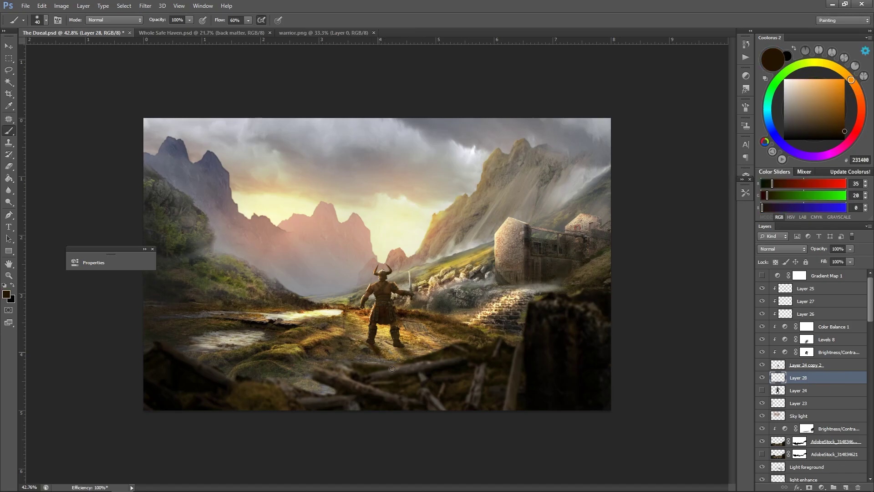
# Move the dark shadow layer below the masked AdobeStock foreground layer and clean it up with the Eraser.
pyautogui.hotkey('ctrl', '[')
pyautogui.hotkey('ctrl', '[')
pyautogui.hotkey('ctrl', '[')
pyautogui.hotkey('ctrl', '[')
pyautogui.hotkey('ctrl', '[')
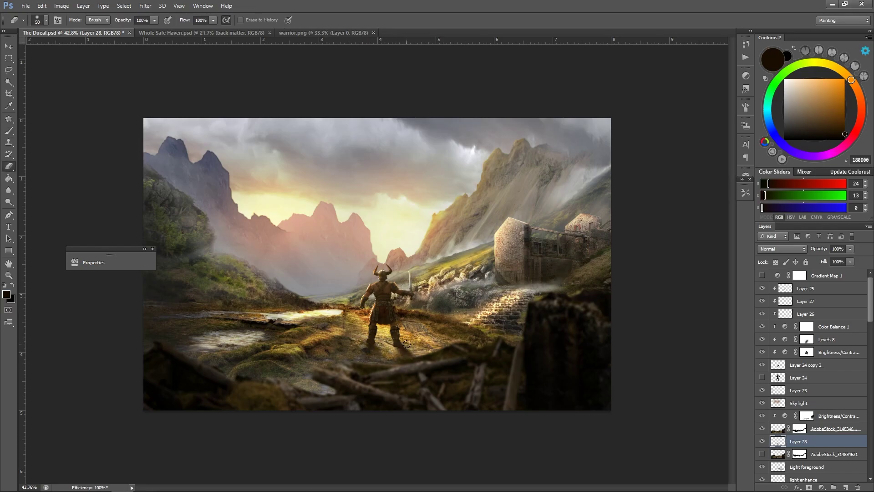
pyautogui.scroll(-5, 407, 344)
pyautogui.scroll(3, 406, 344)
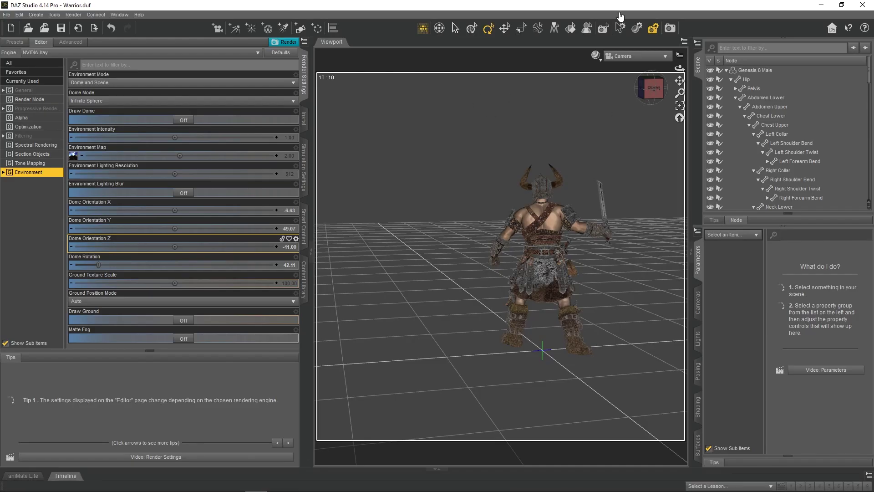
# Switch to DAZ Studio, save the warrior scene as Dragon.duf and try the DAZ Dragon 3 Base figure in it.
pyautogui.hotkey('ctrl', 's')
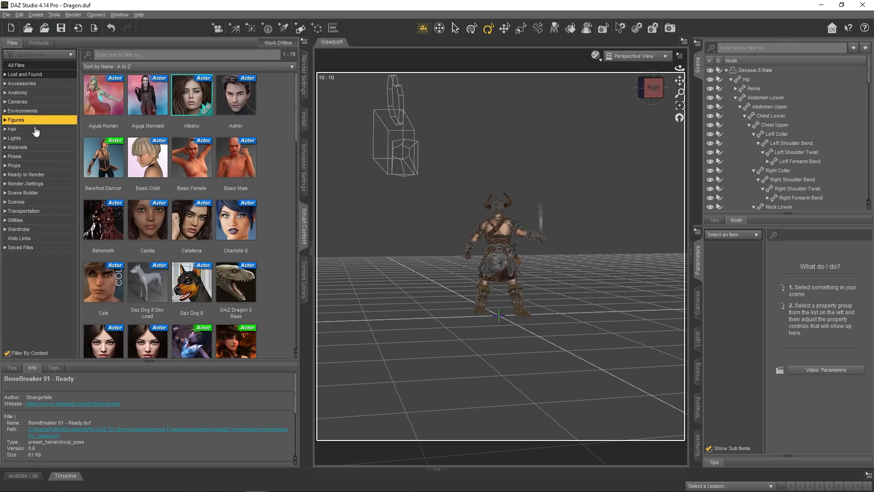
pyautogui.doubleClick(236, 282)
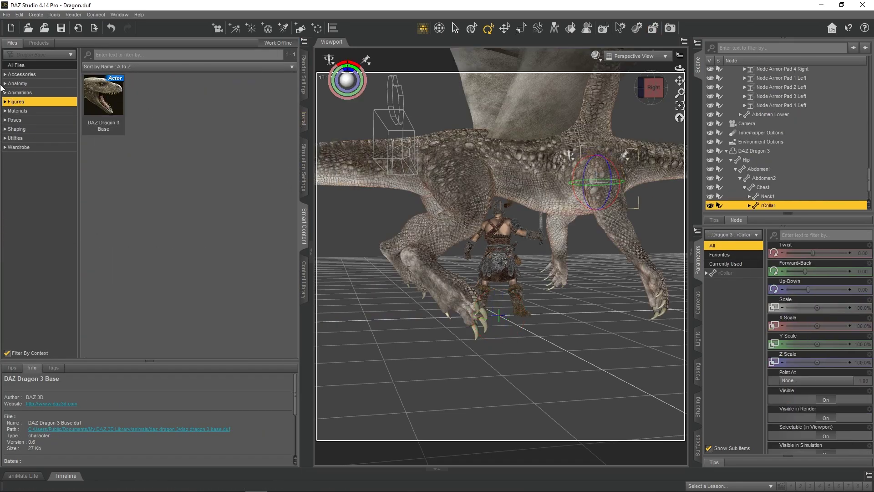
# Search the content for "wyvern" and load the HH Wyvern figure with the HH Wyvern 01B Firestarter 4K material.
pyautogui.write('wyvern')
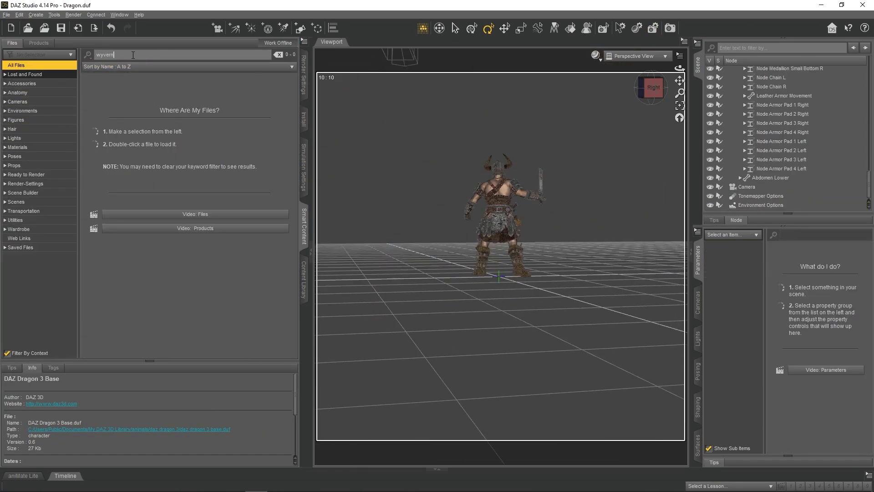
pyautogui.doubleClick(196, 146)
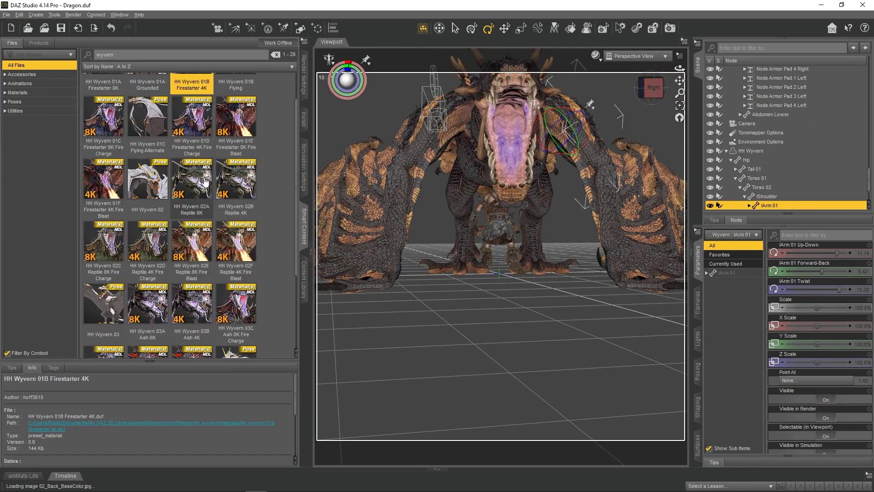
# Apply the HH Wyvern 05 pose and place the wyvern in the camera view at about X 5310, Y 905, Z 1229.
pyautogui.click(14, 102)
pyautogui.doubleClick(191, 160)
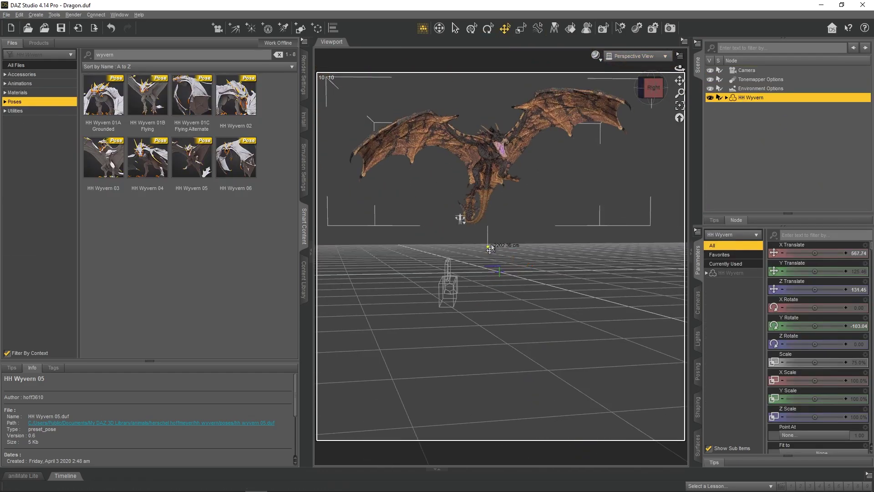
pyautogui.click(635, 56)
pyautogui.click(653, 138)
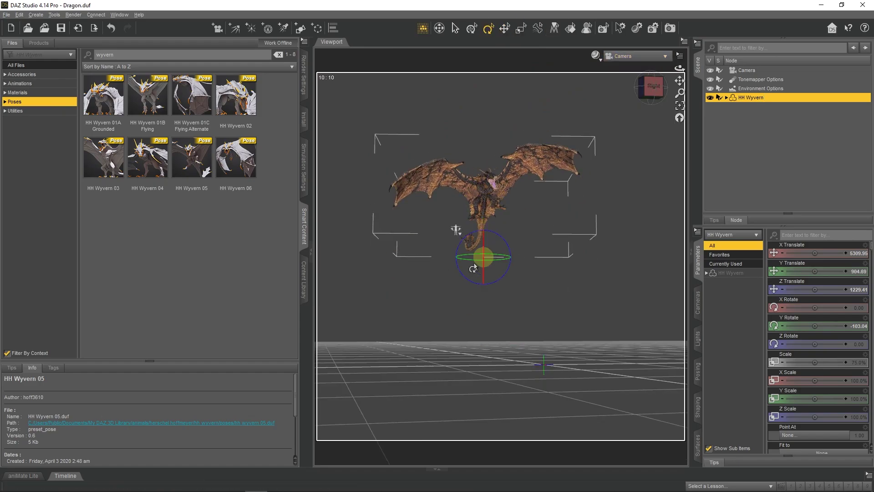
# Relight the wyvern in the Iray preview by setting Dome Rotation to 222.11, Dome Orientation Y to 172.23 and Z to 10.99.
pyautogui.moveTo(127, 488)
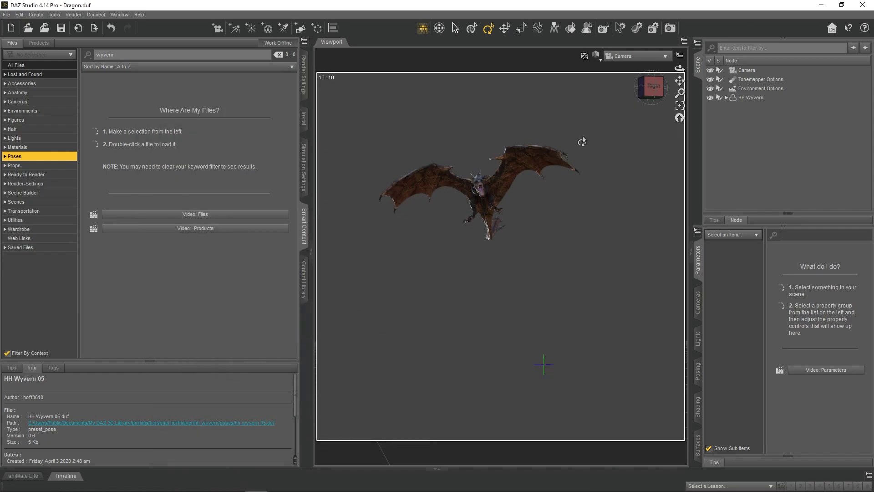
pyautogui.hotkey('ctrl', 'shift', 'r')
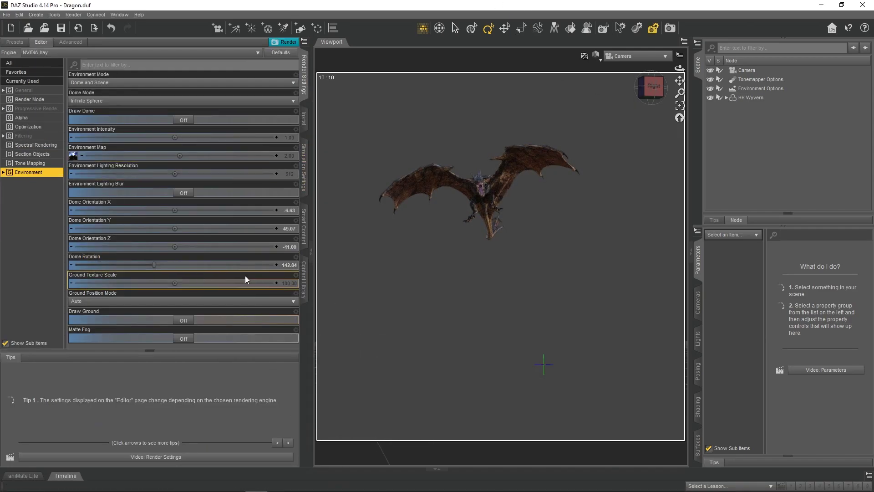
pyautogui.moveTo(154, 264); pyautogui.dragTo(219, 251)
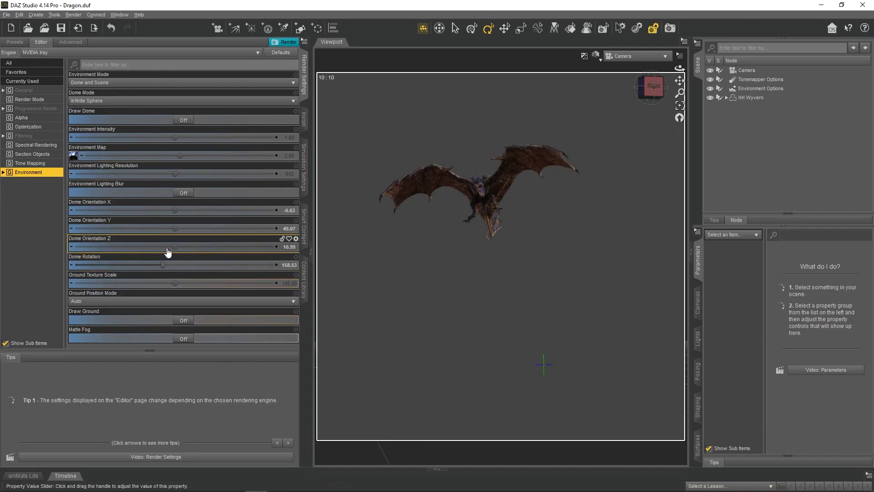
pyautogui.moveTo(163, 264); pyautogui.dragTo(197, 266)
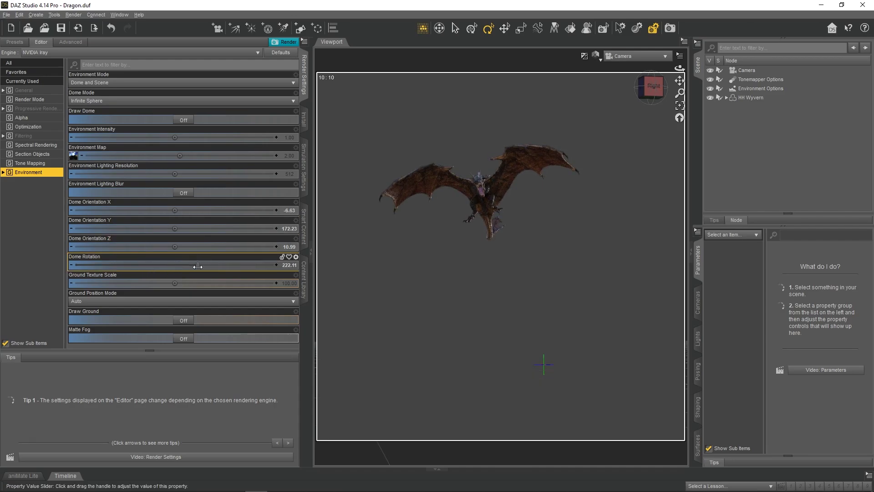
# Return the viewport to Texture Shaded and render the relit wyvern.
pyautogui.click(595, 55)
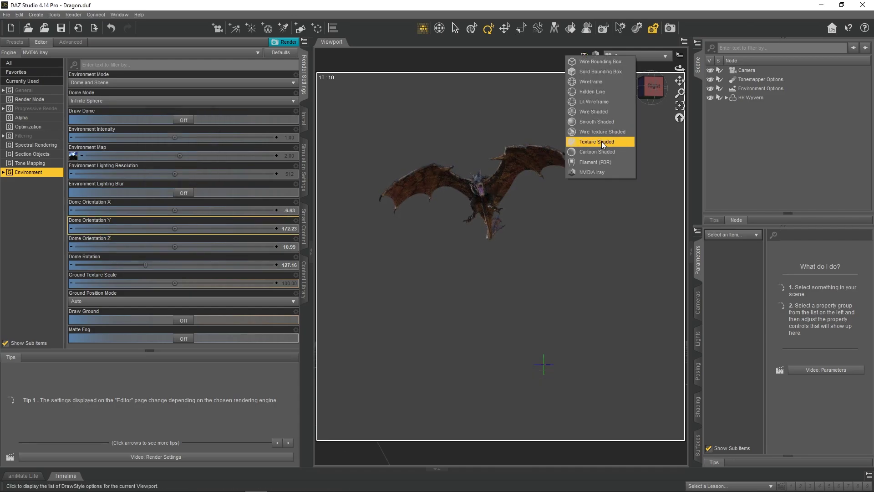
pyautogui.hotkey('ctrl', 'r')
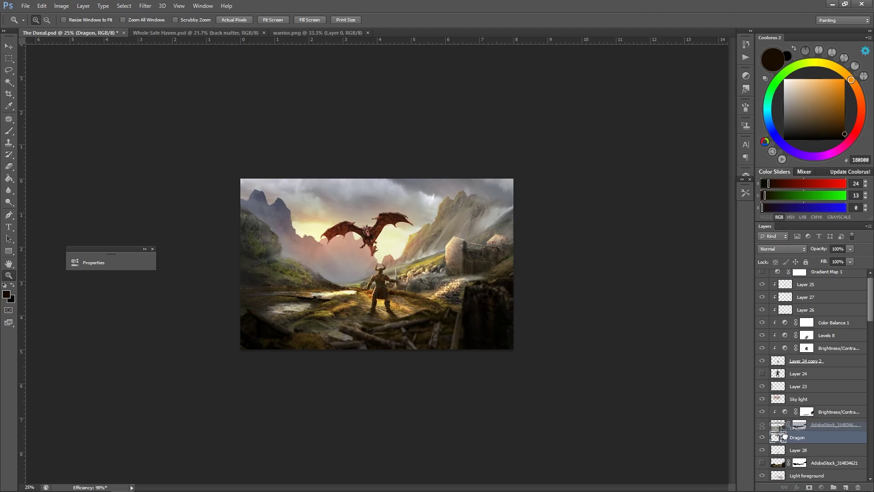
# Switch to Photoshop, enlarge the rendered Dragon layer and position it in the sky above the warrior.
pyautogui.hotkey('ctrl', 't')
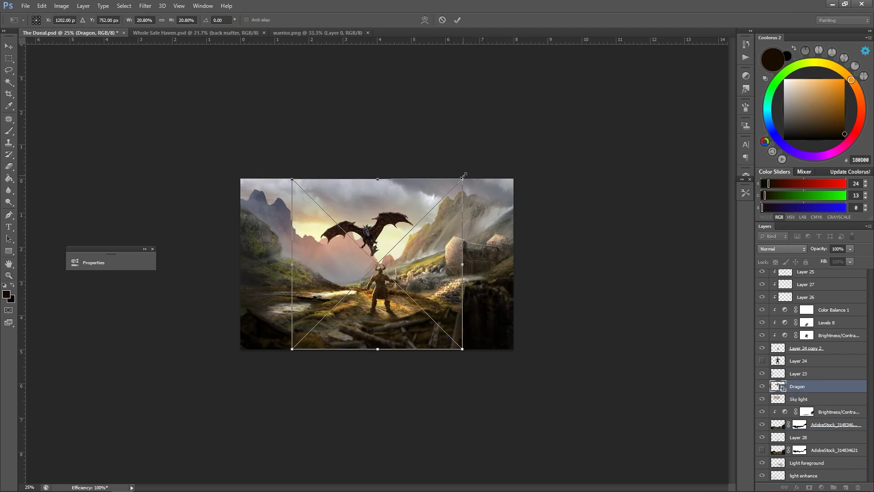
pyautogui.moveTo(400, 201); pyautogui.dragTo(418, 228)
pyautogui.press('Return')
# Copy the warrior's Color Balance 1 adjustment as a clipped layer above the Dragon and add a clipped Levels adjustment with reduced output contrast.
pyautogui.click(833, 309)
pyautogui.click(821, 488)
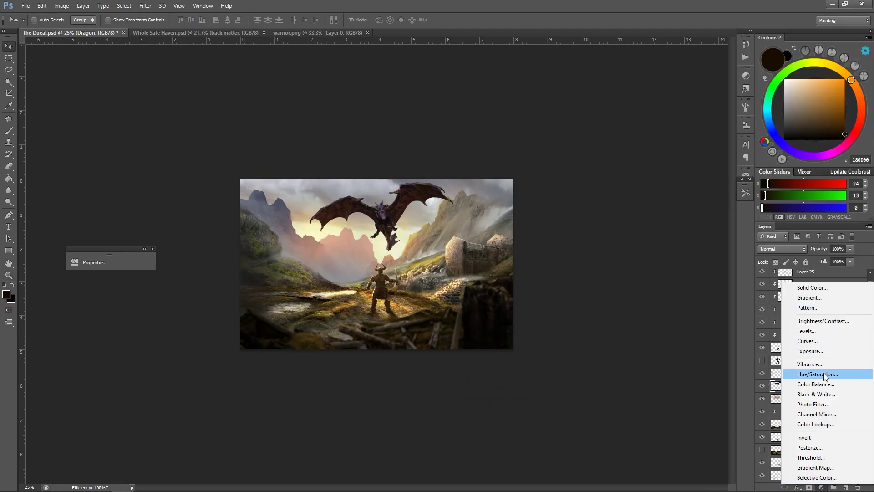
pyautogui.click(801, 381)
pyautogui.moveTo(848, 310); pyautogui.dragTo(820, 392)
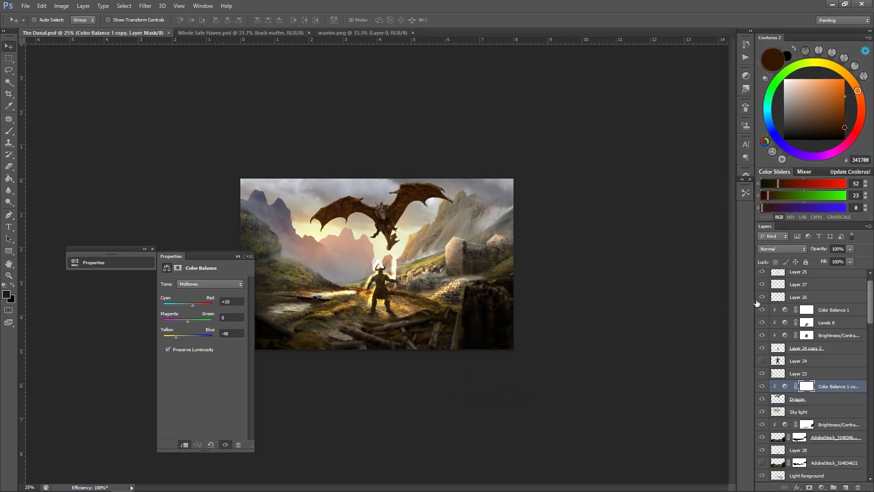
pyautogui.hotkey('ctrl', 'alt', 'l')
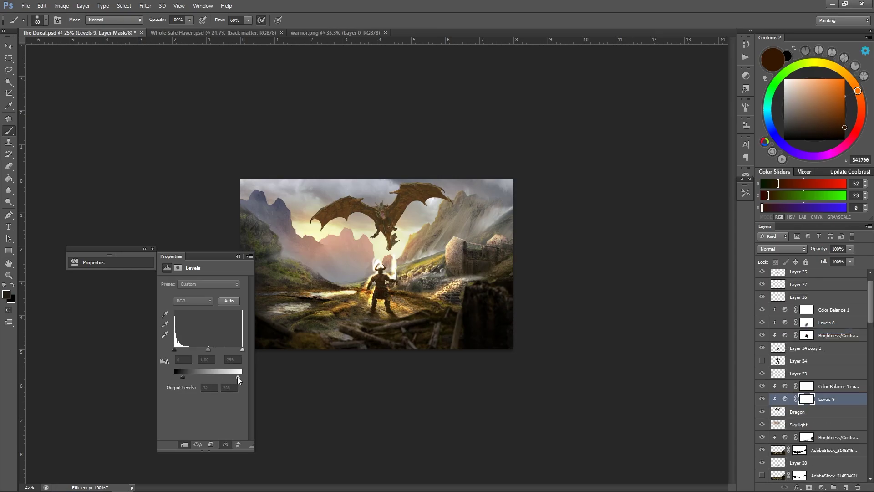
# Add a new Overlay layer clipped above the dragon's adjustments and prepare the brush with white for its highlights.
pyautogui.press('z')
pyautogui.click(377, 264)
pyautogui.click(833, 386)
pyautogui.click(845, 487)
pyautogui.hotkey('ctrl', 'alt', 'g')
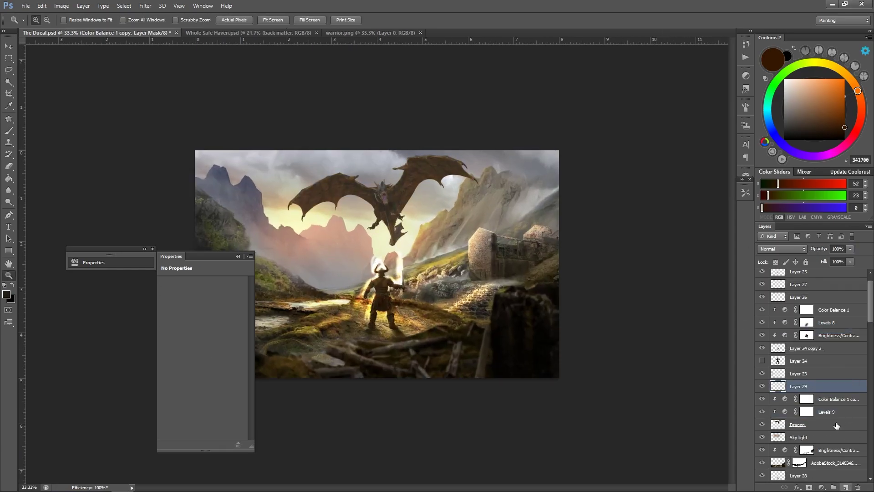
pyautogui.hotkey('shift', 'alt', 'o')
pyautogui.press('d')
pyautogui.press('x')
pyautogui.press('b')
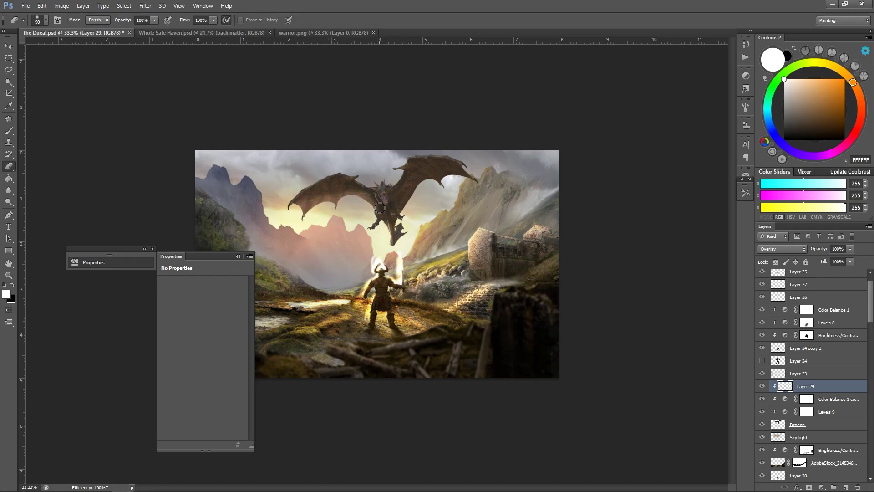
# Clip Layers 25, 27 and 26 back onto the warrior to confine their glow to the figure.
pyautogui.click(762, 373)
pyautogui.scroll(1, 773, 346)
pyautogui.click(806, 313)
pyautogui.keyDown('shift'); pyautogui.click(789, 288); pyautogui.keyUp('shift')
pyautogui.hotkey('ctrl', 'alt', 'g')
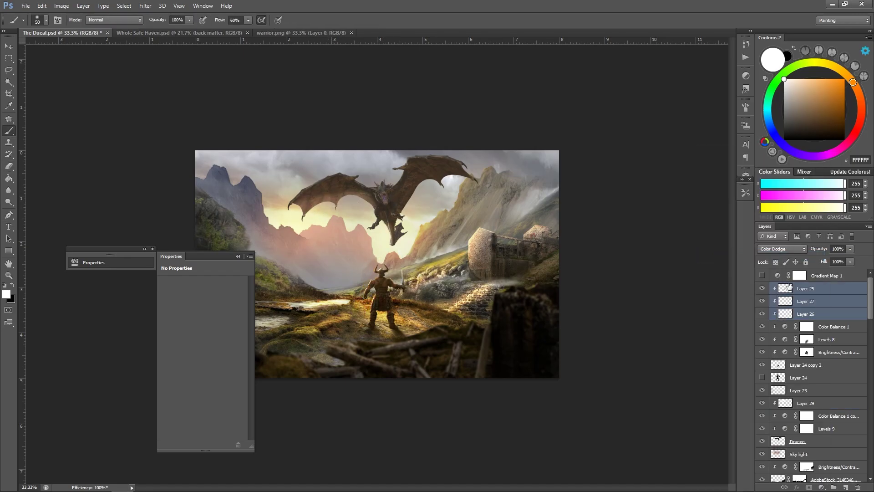
# Shade the dragon on Layer 29 with black and white brush strokes, cleaning up with the eraser.
pyautogui.click(768, 403)
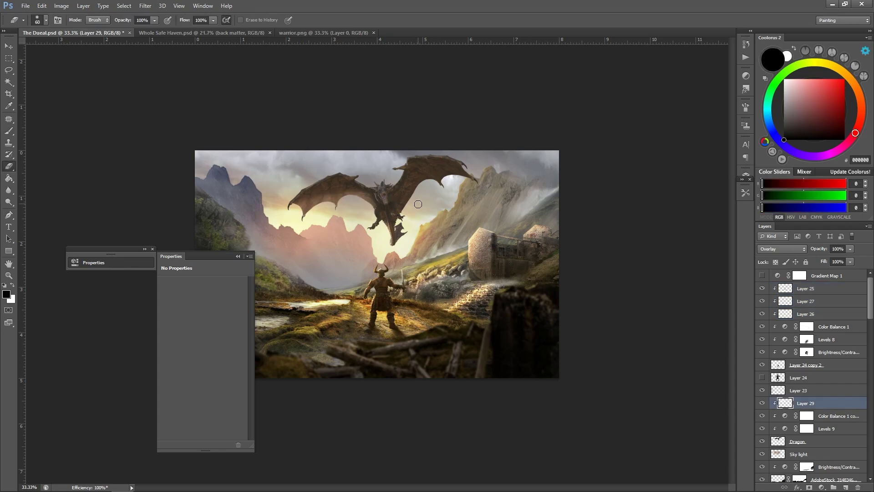
pyautogui.press('b')
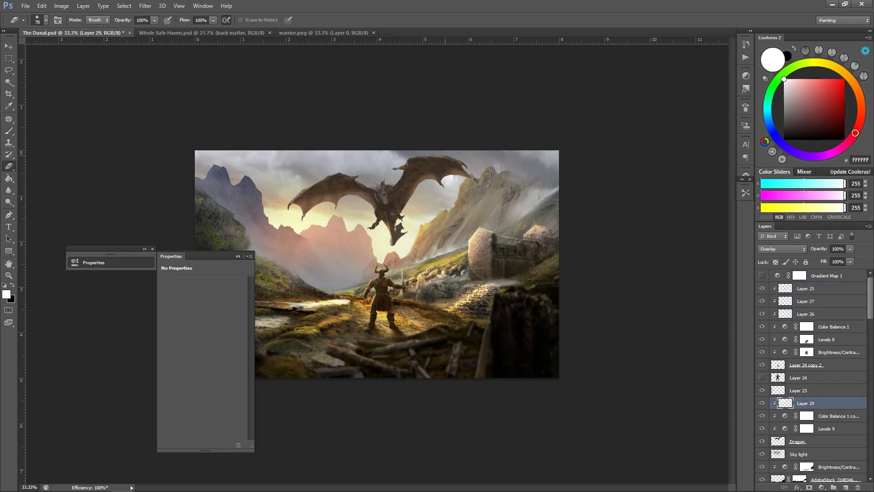
pyautogui.press('b')
pyautogui.press('x')
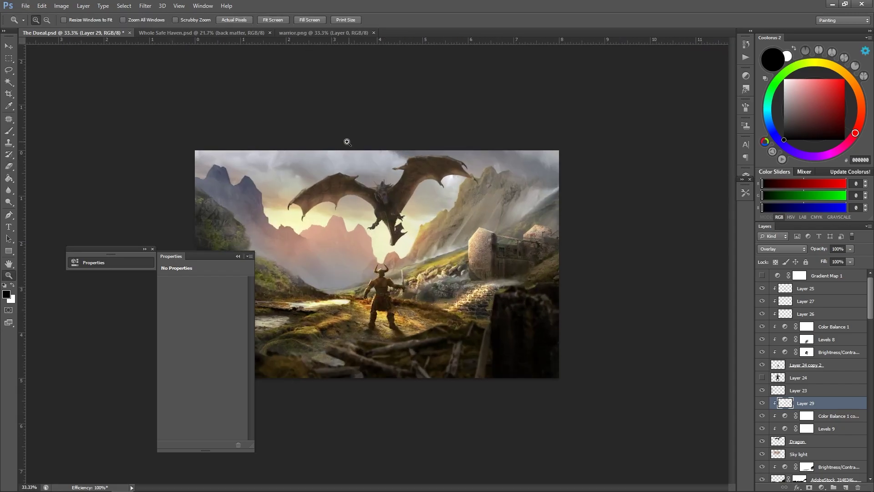
# Clip a new Color Dodge layer above the dragon's shading and brush an orange-yellow glow (CE980E) over its wing and body.
pyautogui.rightClick(806, 403)
pyautogui.click(694, 168)
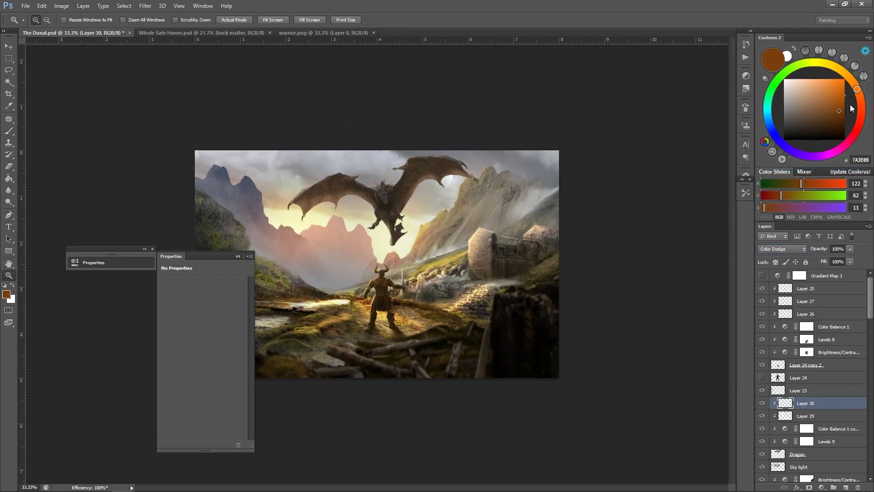
pyautogui.press('b')
pyautogui.click(831, 97)
pyautogui.click(840, 70)
pyautogui.moveTo(346, 214); pyautogui.dragTo(382, 191)
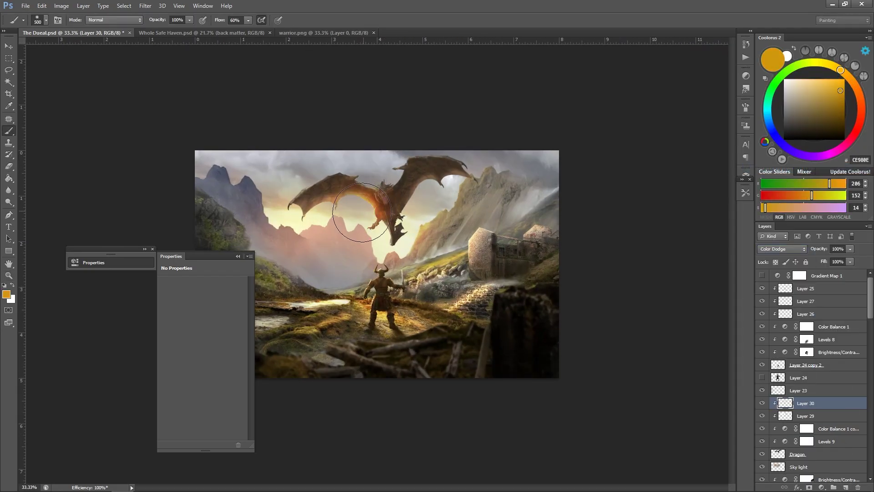
# Refine the dragon's glow on Layer 30 with the eraser and a smaller brush, using warm tones sampled from the image.
pyautogui.press('e')
pyautogui.press('b')
pyautogui.keyDown('alt'); pyautogui.click(362, 189); pyautogui.keyUp('alt')
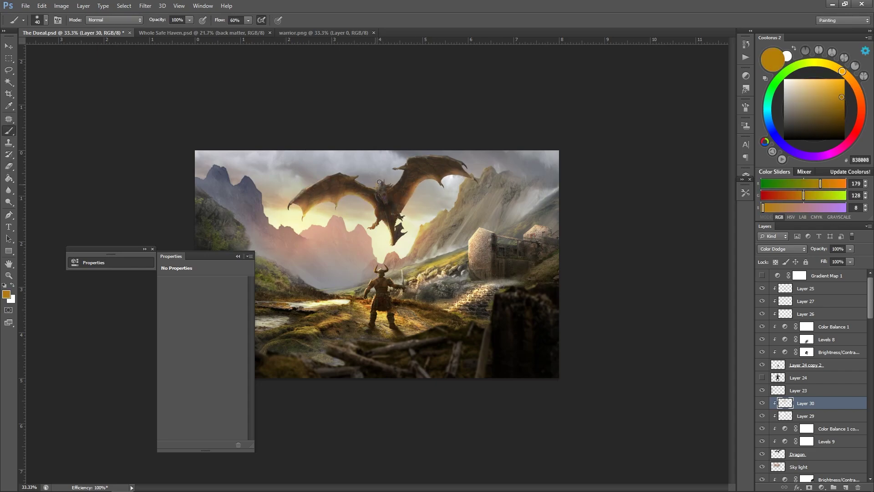
pyautogui.press('b')
pyautogui.keyDown('alt'); pyautogui.click(310, 183); pyautogui.keyUp('alt')
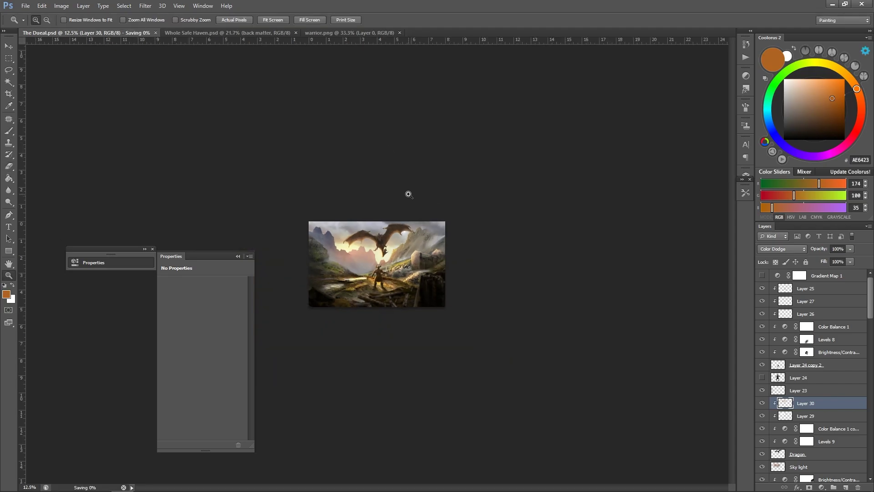
# Merge a copy of the grouped dragon layers and soften its wing edges with the Smudge tool at 63% strength.
pyautogui.click(805, 440)
pyautogui.press('[')
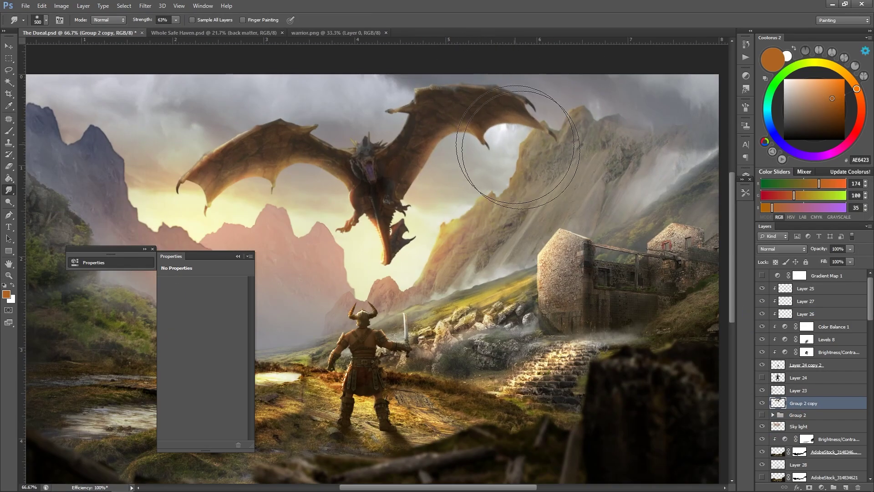
# Add an Overlay layer clipped to the merged dragon and paint white highlights around its head and wings.
pyautogui.hotkey('ctrl', 'shift', 'alt', 'n')
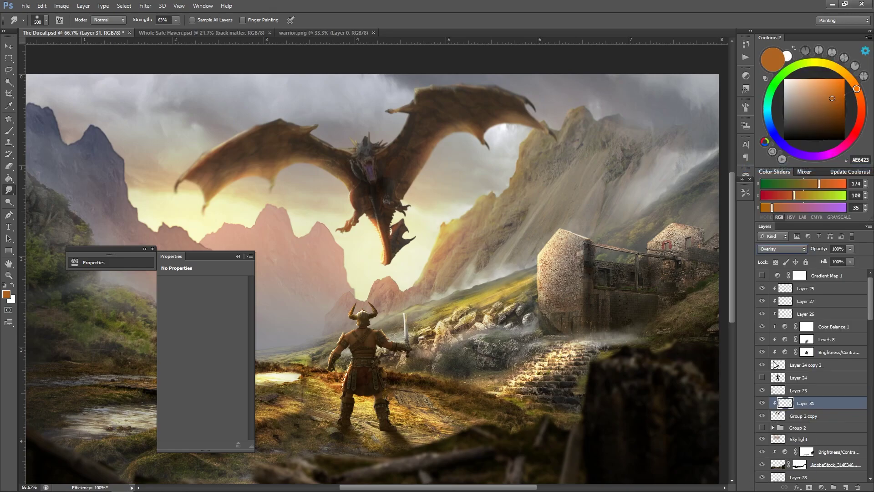
pyautogui.press('x')
pyautogui.press('b')
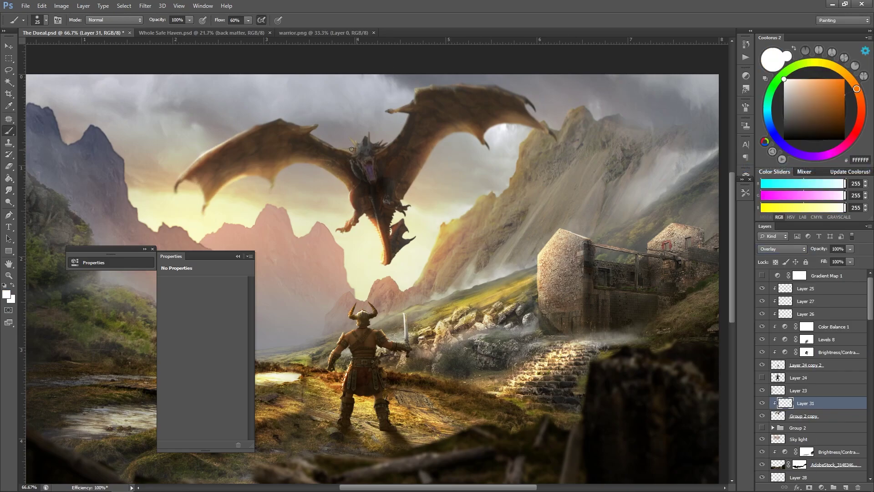
pyautogui.press('z')
pyautogui.hotkey('ctrl', '-')
pyautogui.hotkey('ctrl', '-')
pyautogui.hotkey('ctrl', '-')
pyautogui.hotkey('ctrl', '-')
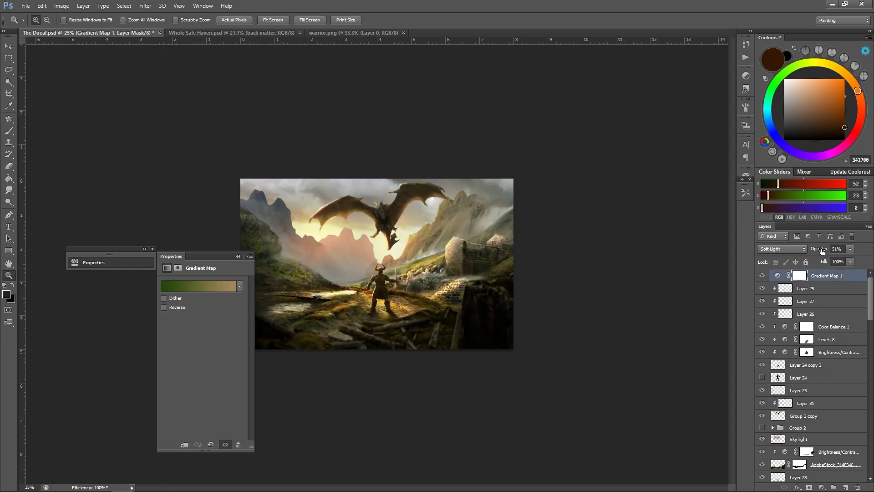
# Create a new layer with a cloud-shaped brush for mist and move it directly below Layer 23.
pyautogui.hotkey('ctrl', 'shift', 'alt', 'n')
pyautogui.press('b')
pyautogui.click(38, 20)
pyautogui.press('Return')
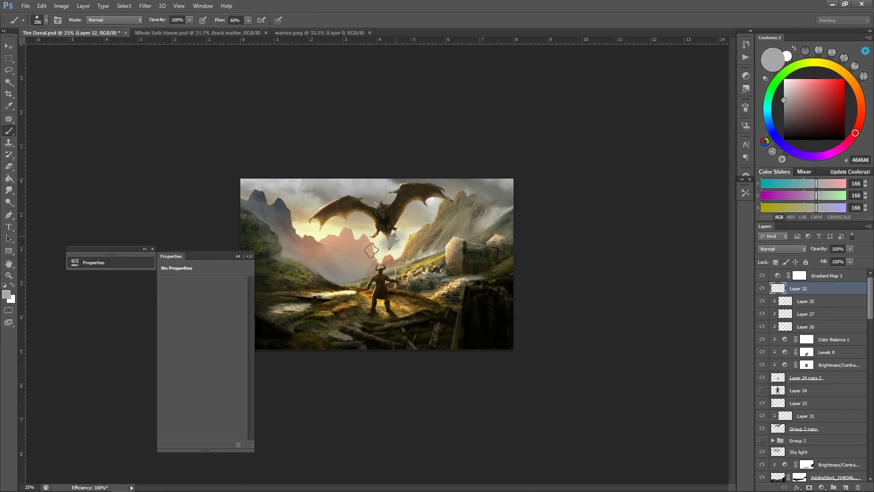
pyautogui.moveTo(832, 401); pyautogui.dragTo(832, 403)
# Hide Gradient Map 1 and paint mist around the dragon's lower body on Layer 32 with pale tones sampled from the sky.
pyautogui.click(762, 276)
pyautogui.keyDown('alt'); pyautogui.click(367, 253); pyautogui.keyUp('alt')
pyautogui.keyDown('alt'); pyautogui.click(377, 248); pyautogui.keyUp('alt')
pyautogui.press(']')
pyautogui.press(']')
pyautogui.keyDown('alt'); pyautogui.click(391, 239); pyautogui.keyUp('alt')
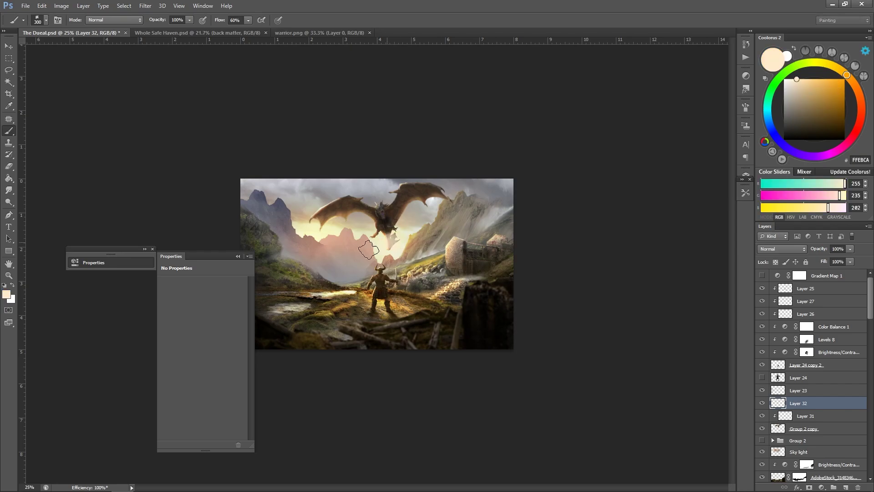
pyautogui.keyDown('alt'); pyautogui.click(374, 226); pyautogui.keyUp('alt')
# Set the brush's opacity jitter control to Pen Pressure and refine the mist with the eraser and brush.
pyautogui.press('F5')
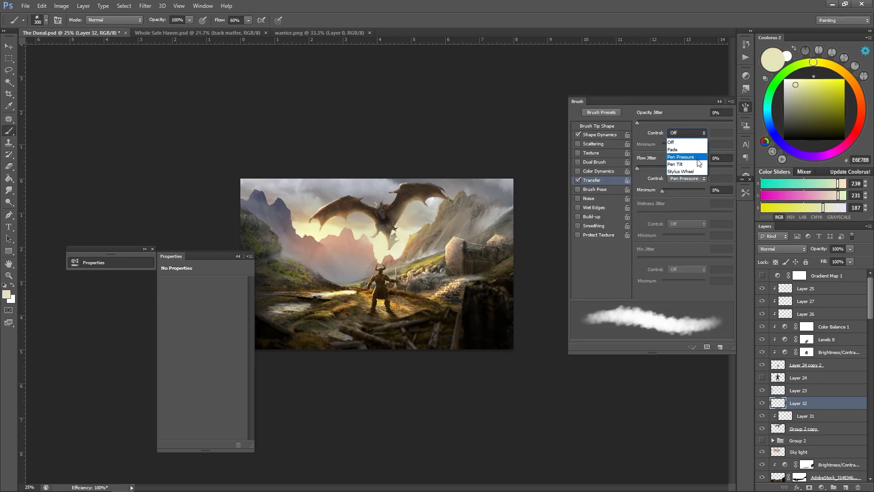
pyautogui.press('F5')
pyautogui.press('e')
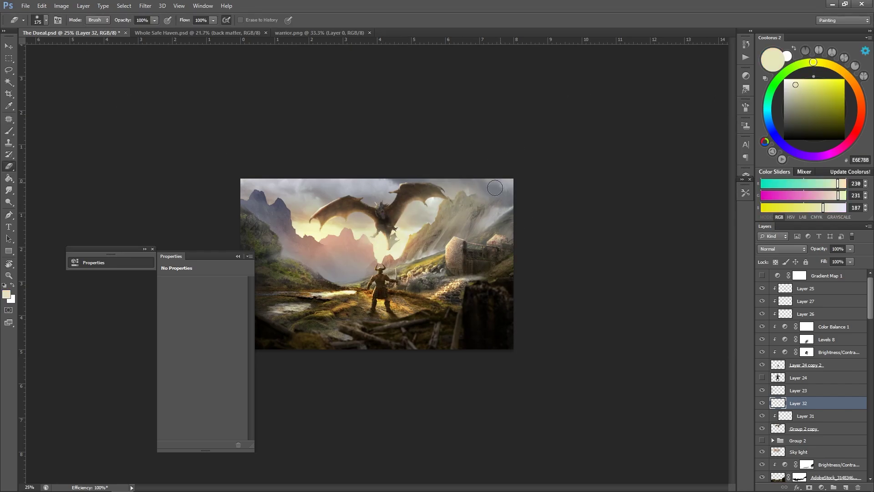
pyautogui.press('b')
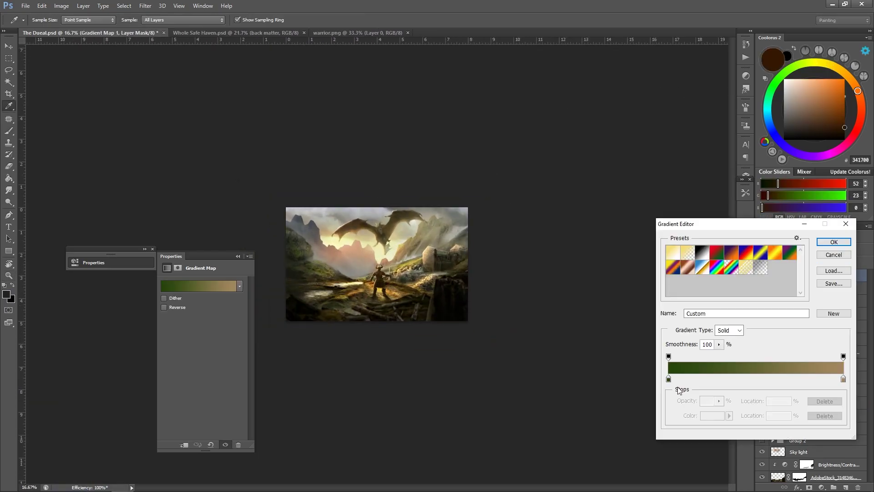
# Recolor Gradient Map 1 with a dark green shadow stop and a blue highlight stop of about 39659c.
pyautogui.doubleClick(669, 379)
pyautogui.click(692, 353)
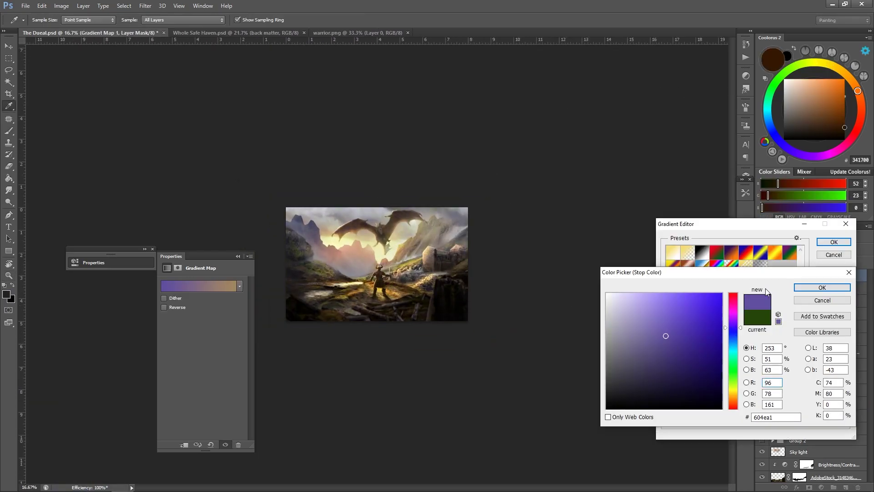
pyautogui.click(738, 357)
pyautogui.click(822, 287)
pyautogui.doubleClick(843, 379)
pyautogui.click(733, 334)
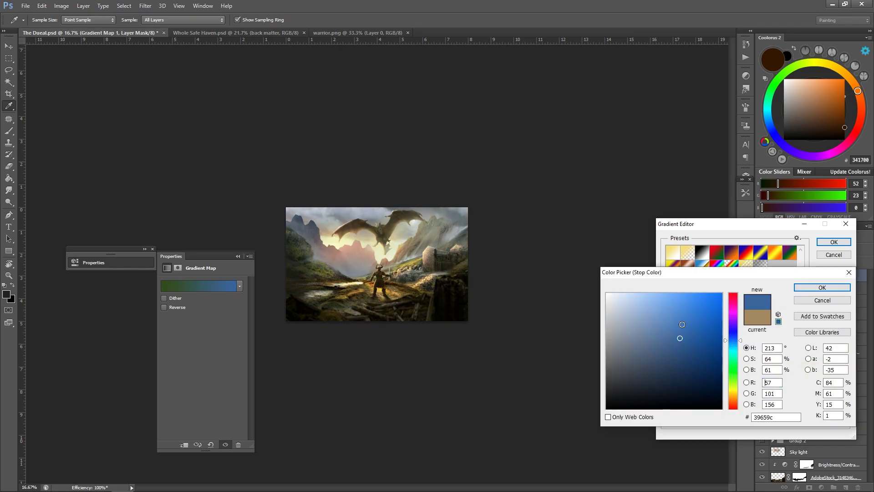
pyautogui.click(823, 287)
pyautogui.click(834, 241)
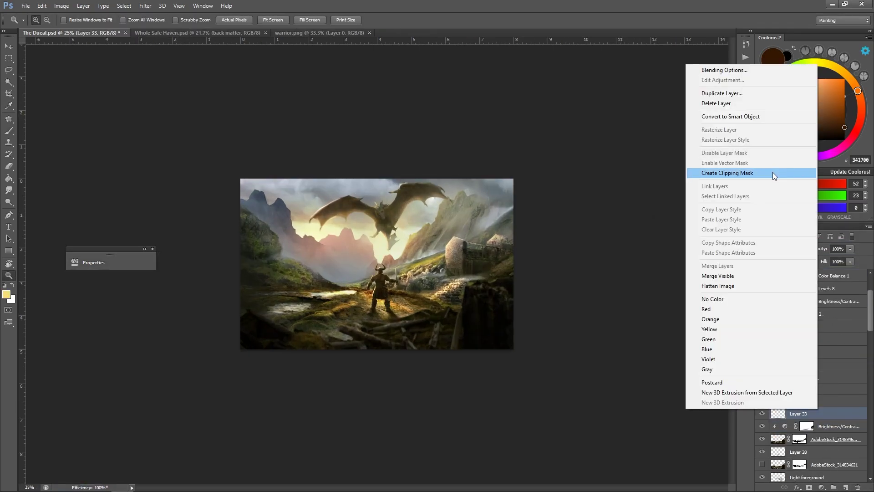
# Clip the Overlay Layer 33 to the foreground and brighten it with a soft brush in pale cream (FFFAE5), resetting the color to black.
pyautogui.click(751, 171)
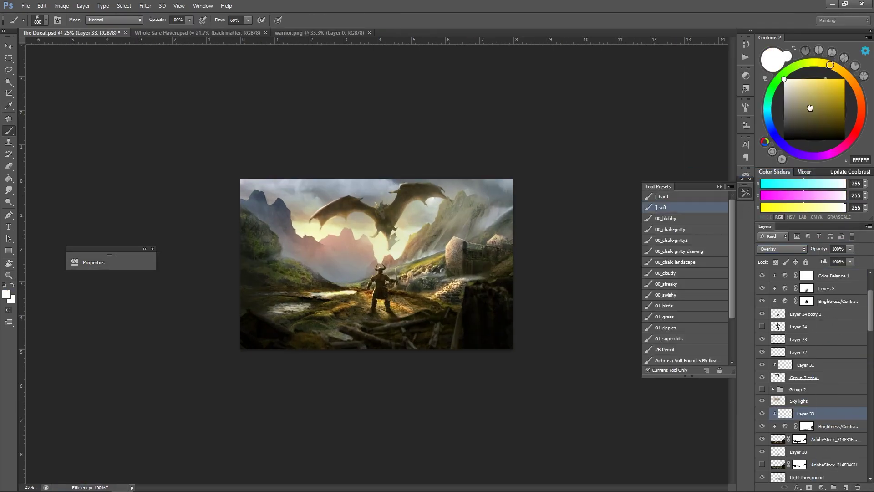
pyautogui.moveTo(827, 101); pyautogui.dragTo(790, 79)
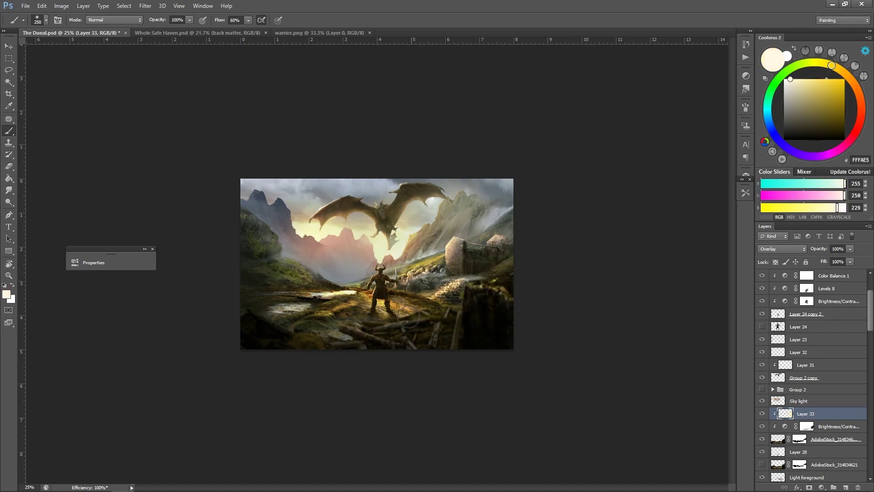
pyautogui.press('d')
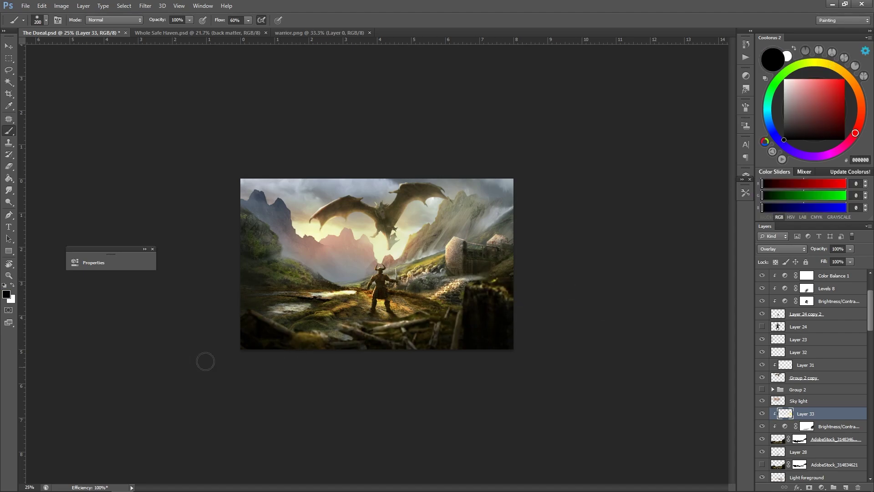